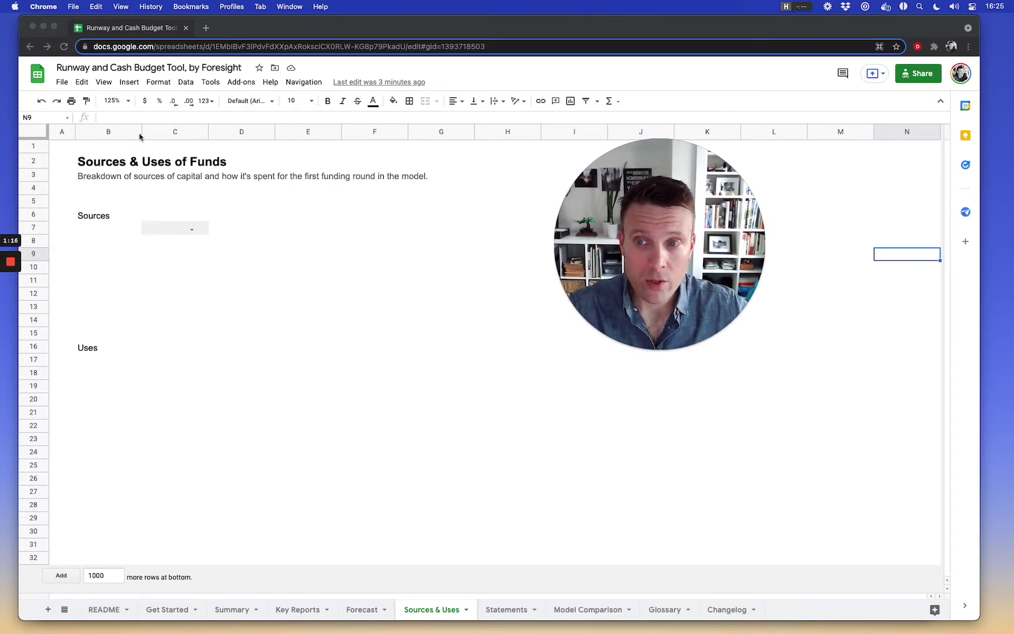
Widen column B and enter the label Seed Equity in B7 under Sources.
{"action": "left_click_drag", "start_coordinate": [141, 133], "coordinate": [166, 133]}
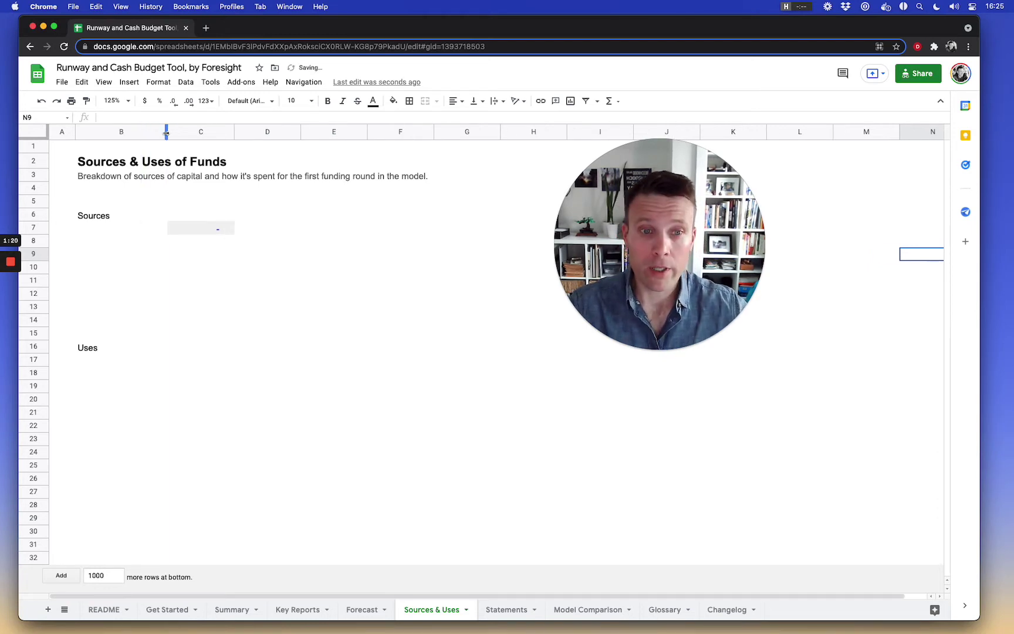
{"action": "left_click", "coordinate": [111, 229]}
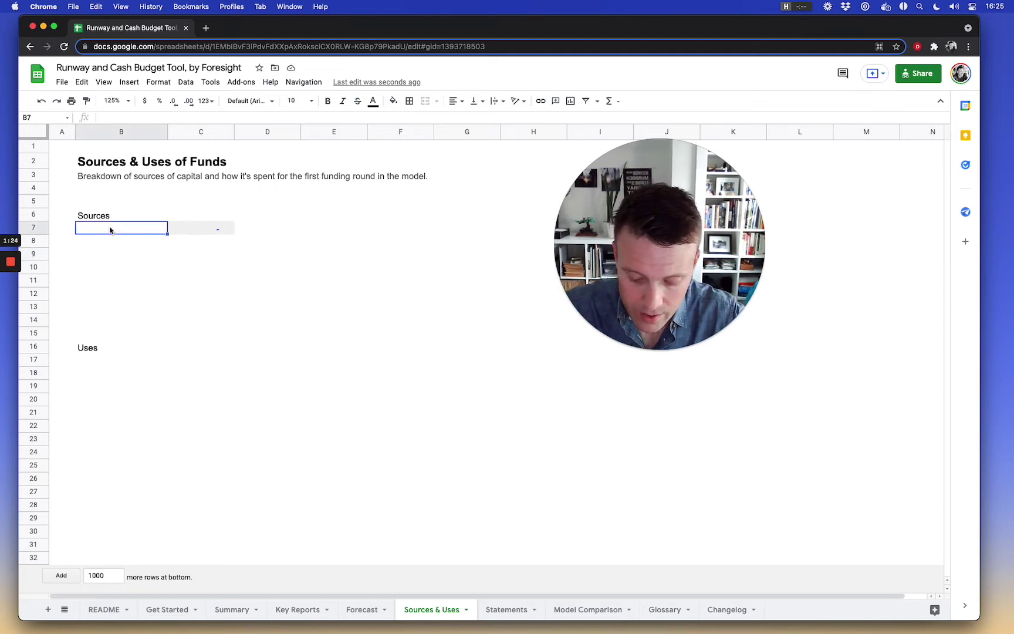
{"action": "type", "text": "Se"}
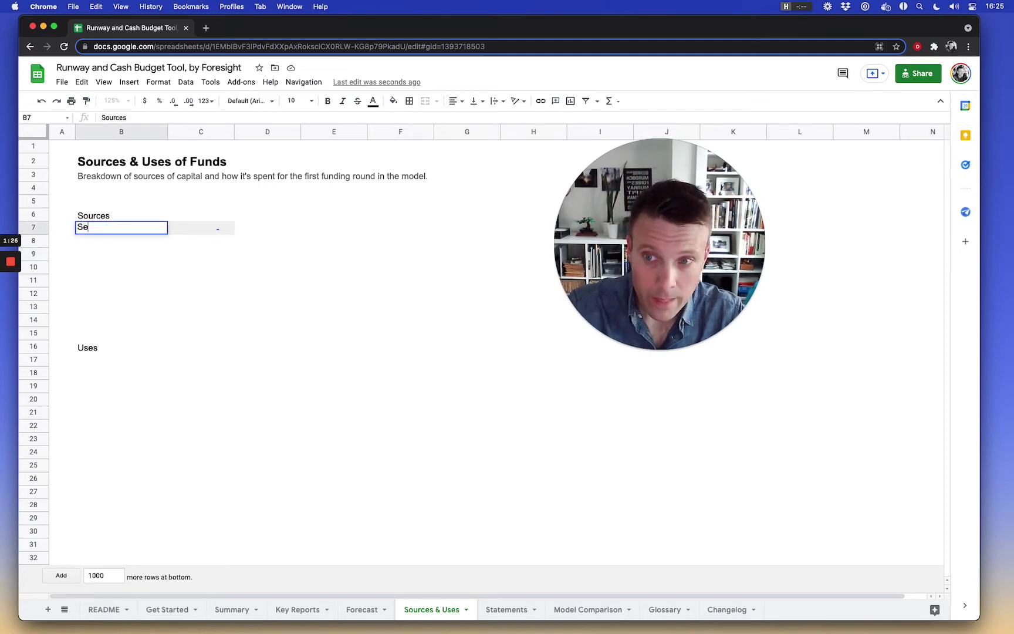
{"action": "type", "text": "ed Eq"}
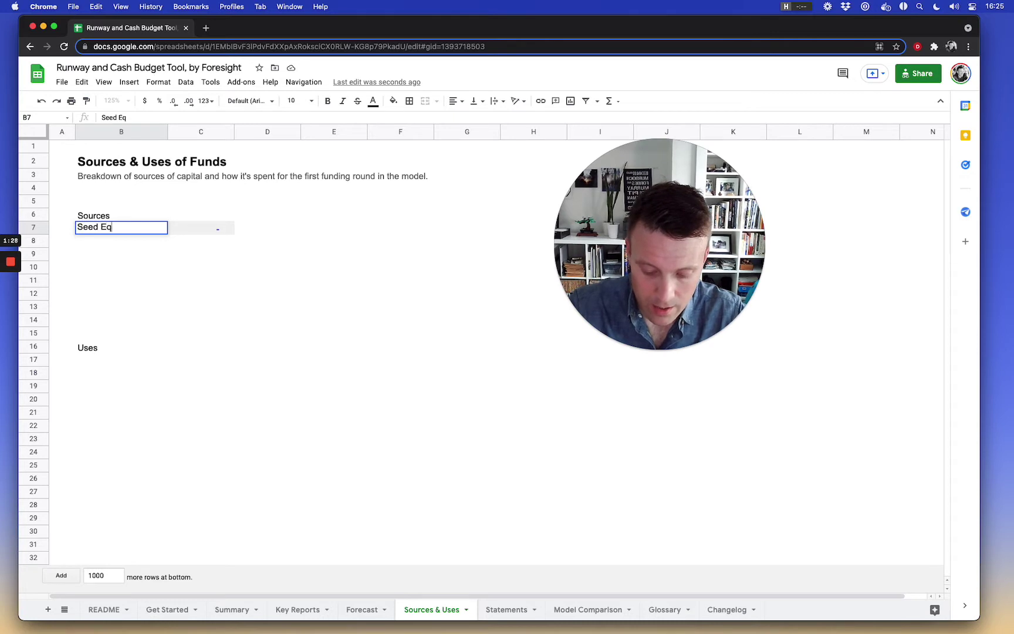
{"action": "type", "text": "iut"}
{"action": "key", "text": "BackSpace"}
{"action": "key", "text": "BackSpace"}
{"action": "key", "text": "BackSpace"}
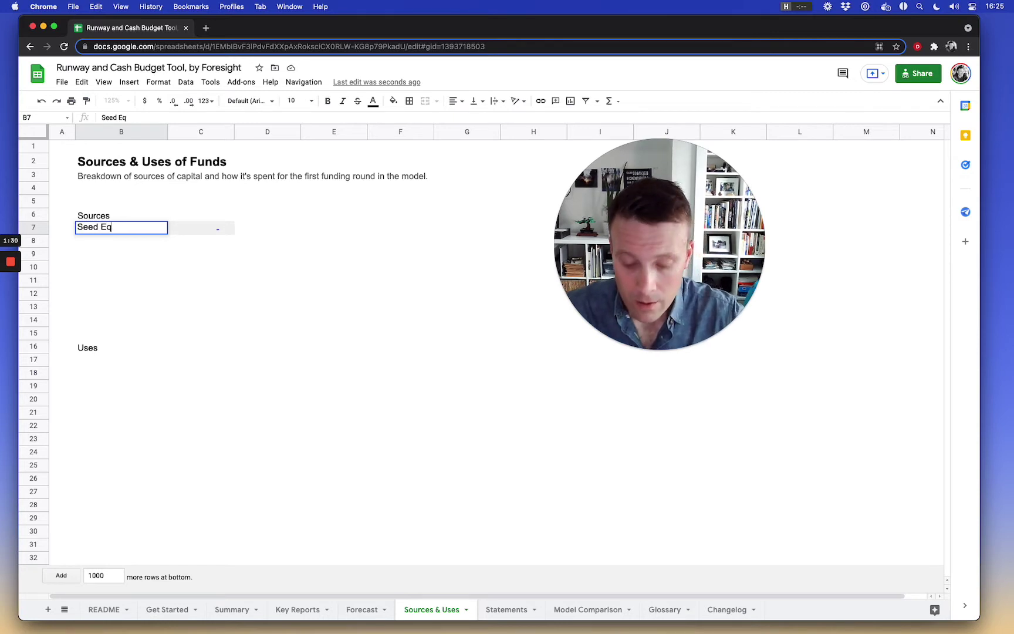
{"action": "type", "text": "uity"}
{"action": "key", "text": "Return"}
Set the Seed Equity amount in C7 to 1,250,000.
{"action": "left_click", "coordinate": [201, 228]}
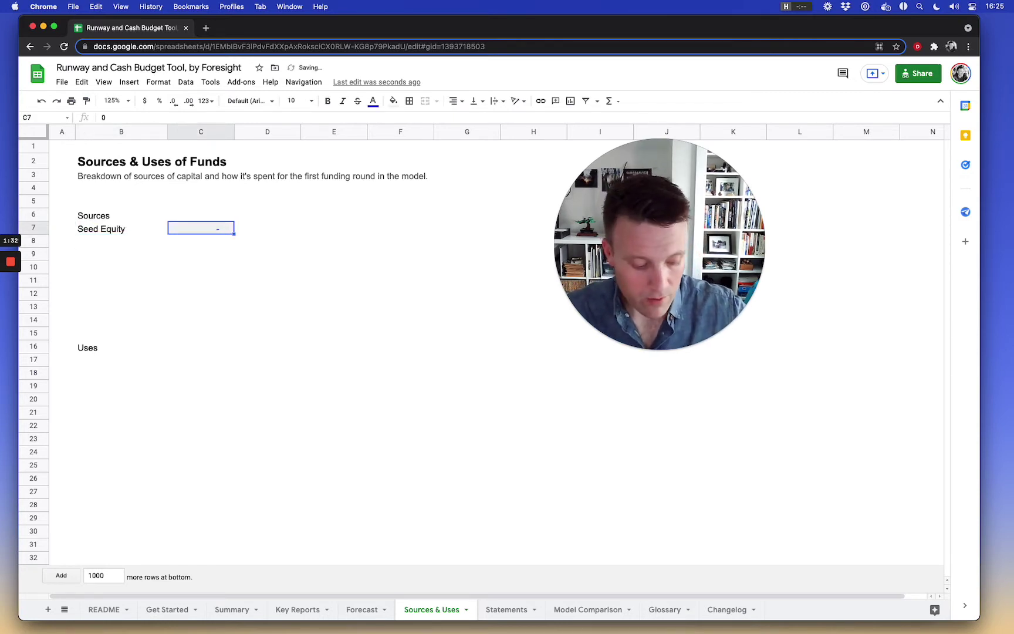
{"action": "type", "text": "1,250,"}
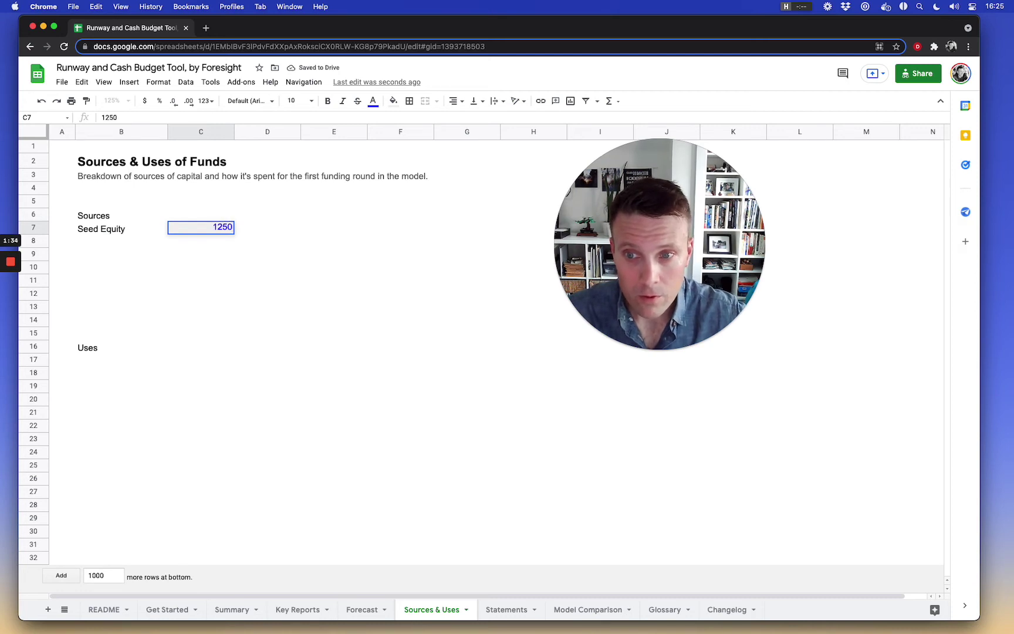
{"action": "type", "text": "000"}
{"action": "key", "text": "Return"}
Enter the labels Salary 1 in B17 and Salary New Hire in B18 under Uses.
{"action": "key", "text": "Down"}
{"action": "key", "text": "Down"}
{"action": "key", "text": "Down"}
{"action": "key", "text": "Down"}
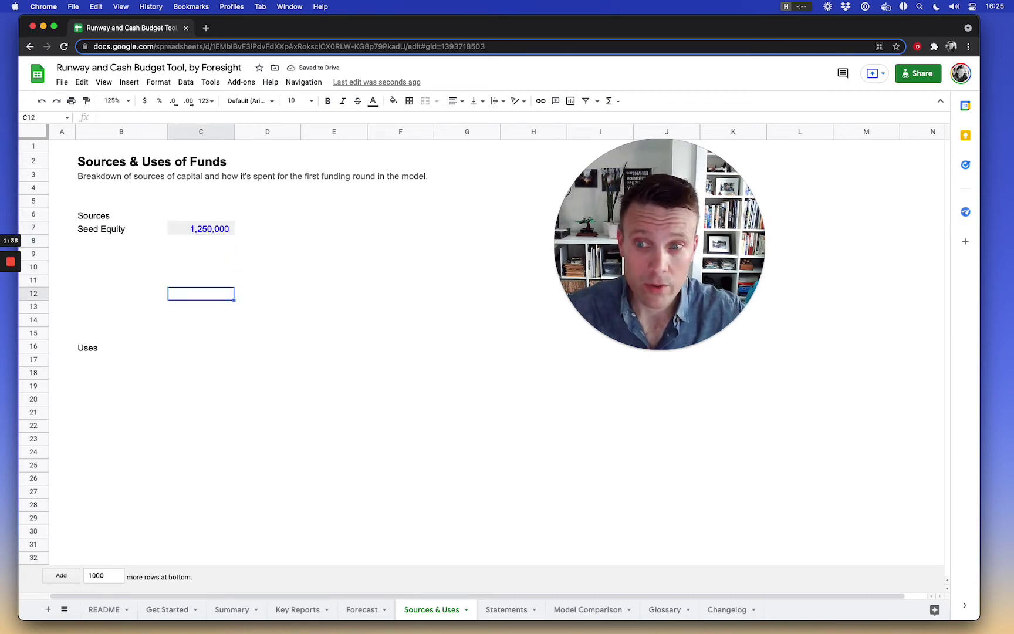
{"action": "key", "text": "Left"}
{"action": "key", "text": "Down"}
{"action": "key", "text": "Down"}
{"action": "key", "text": "Down"}
{"action": "key", "text": "Down"}
{"action": "key", "text": "Down"}
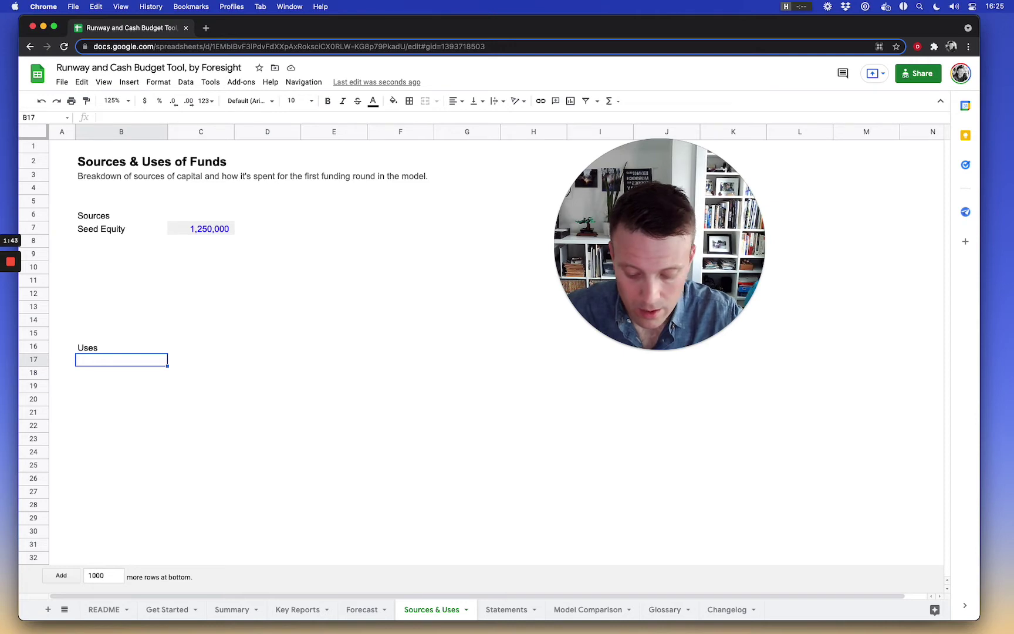
{"action": "type", "text": "Salary"}
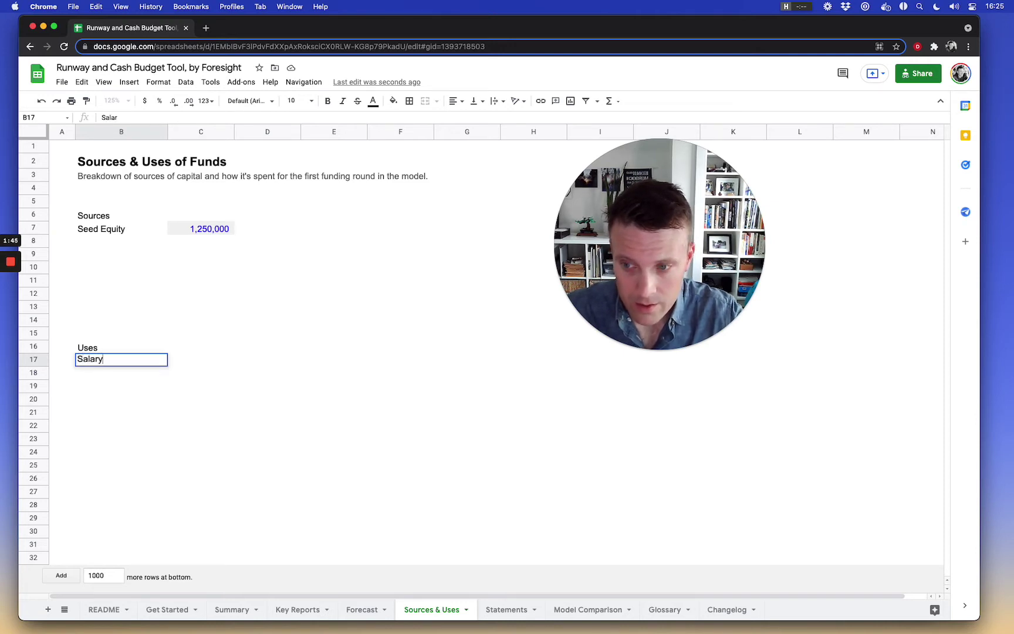
{"action": "type", "text": " 1"}
{"action": "key", "text": "Return"}
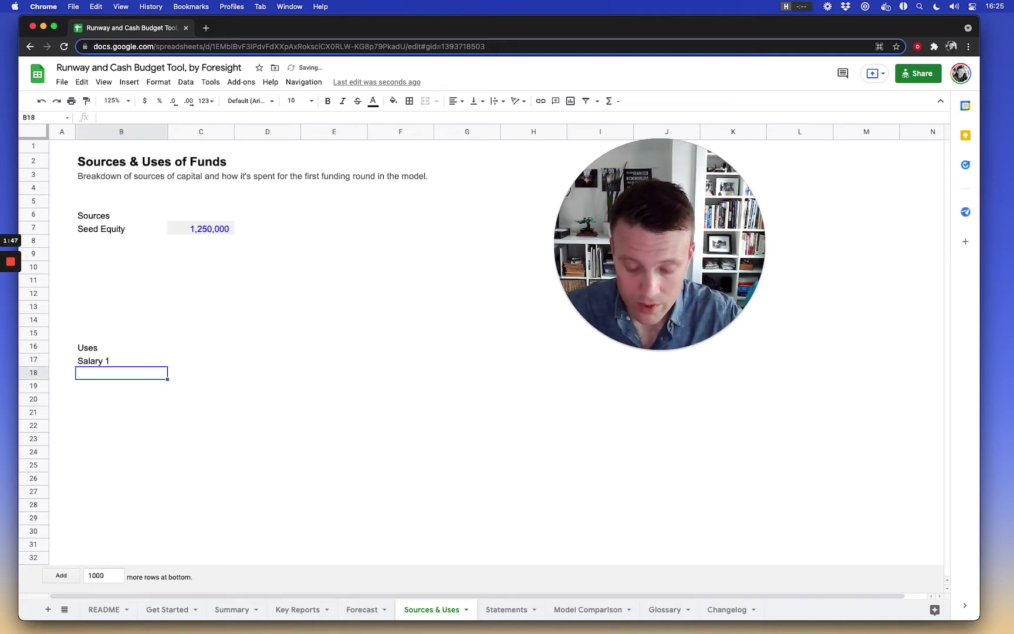
{"action": "type", "text": "Salary New Hire"}
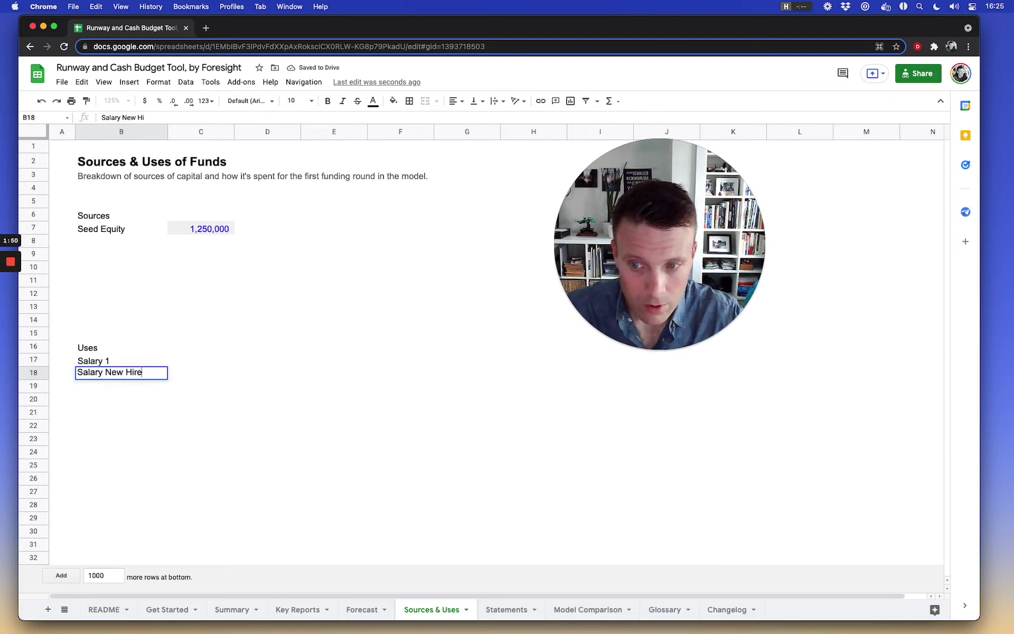
{"action": "key", "text": "Return"}
Copy the Salary New Hire label from B18 into B19, B20 and B21.
{"action": "key", "text": "Up"}
{"action": "key", "text": "super+c"}
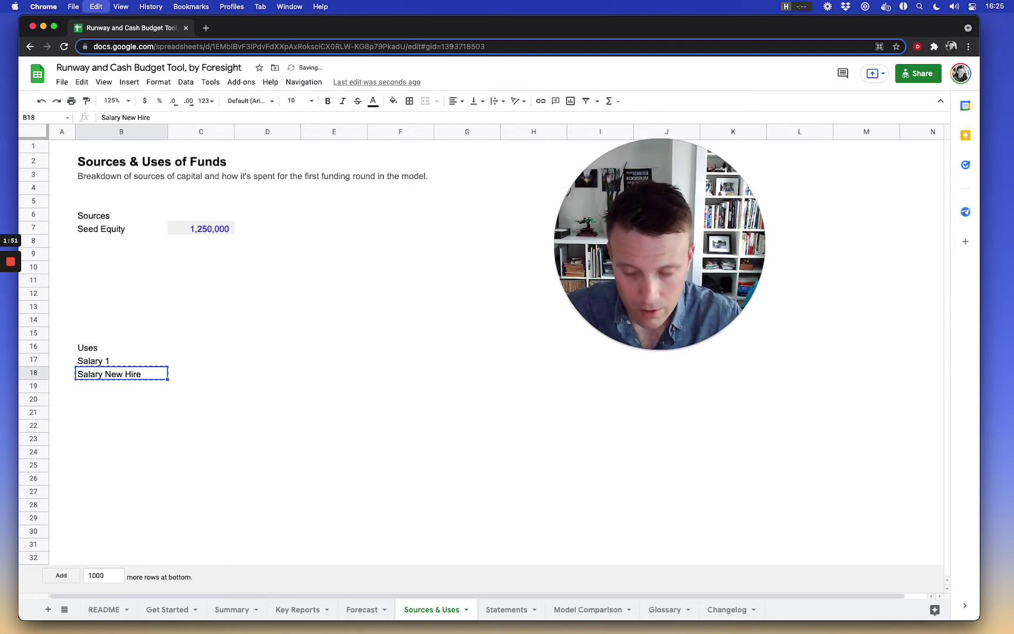
{"action": "key", "text": "Down"}
{"action": "key", "text": "super+v"}
{"action": "key", "text": "Down"}
{"action": "key", "text": "super+v"}
{"action": "key", "text": "Left"}
{"action": "key", "text": "super+v"}
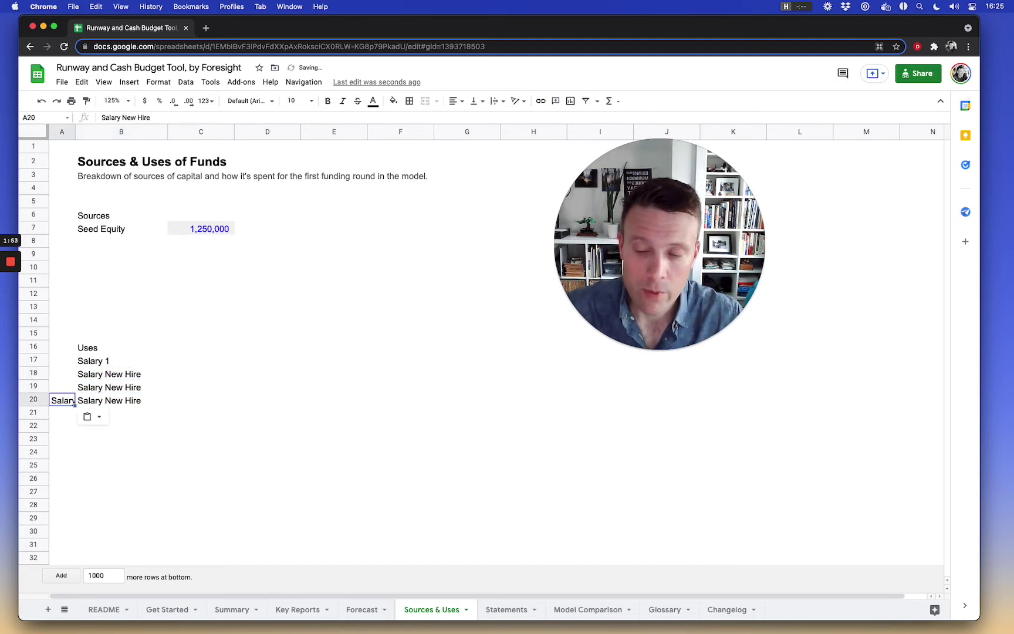
{"action": "key", "text": "super+z"}
{"action": "key", "text": "Right"}
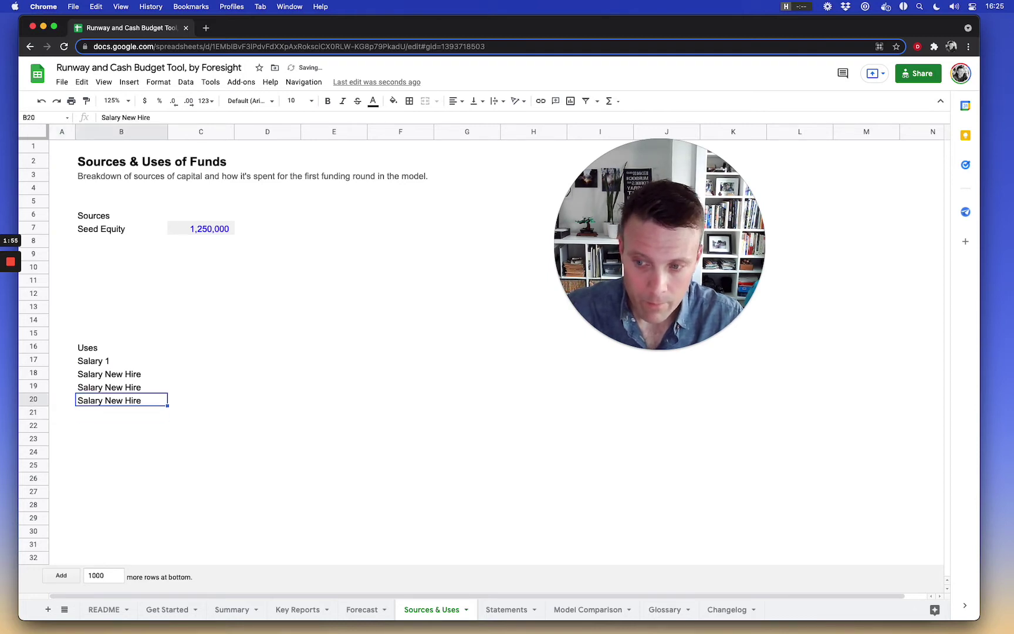
{"action": "key", "text": "Down"}
{"action": "key", "text": "super+v"}
Add the labels Rent in B22 and Payroll Taxes in B23 to the Uses list.
{"action": "key", "text": "Down"}
{"action": "type", "text": "Rent"}
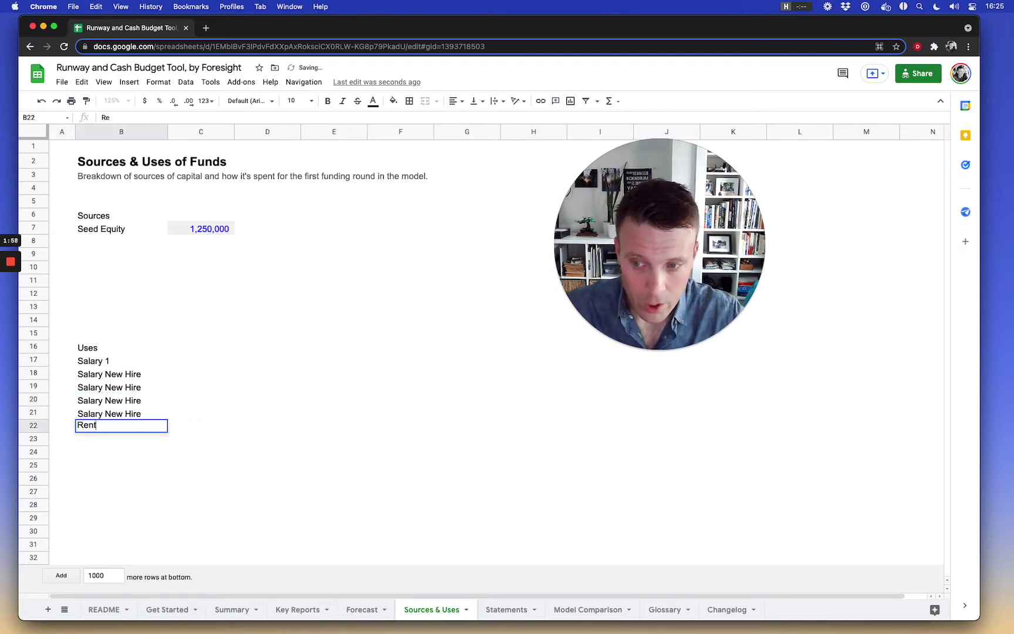
{"action": "key", "text": "Return"}
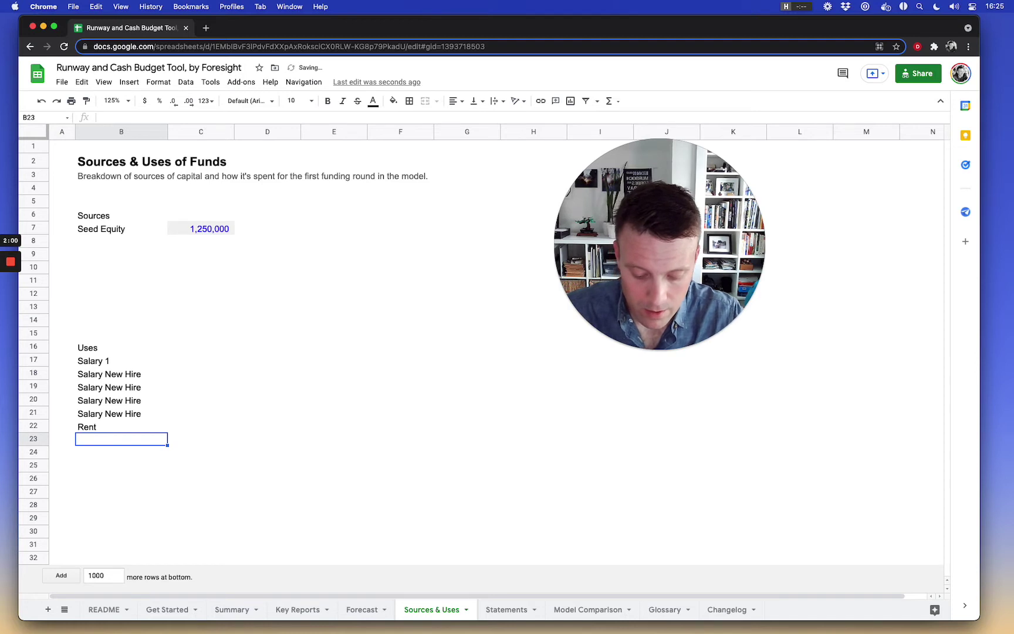
{"action": "key", "text": "Up"}
{"action": "key", "text": "Down"}
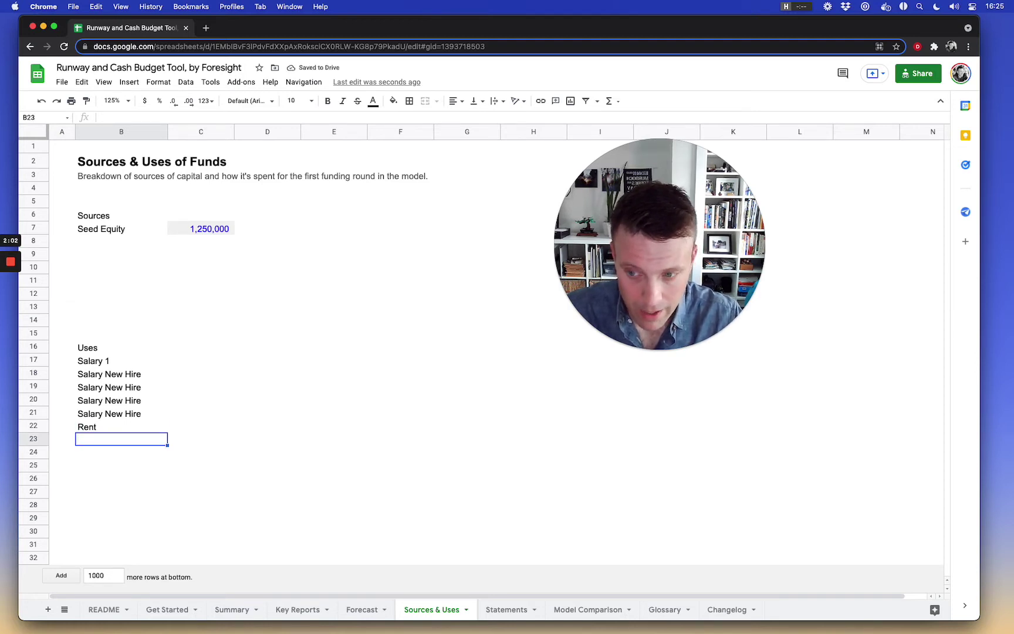
{"action": "type", "text": "Benefit"}
{"action": "key", "text": "Escape"}
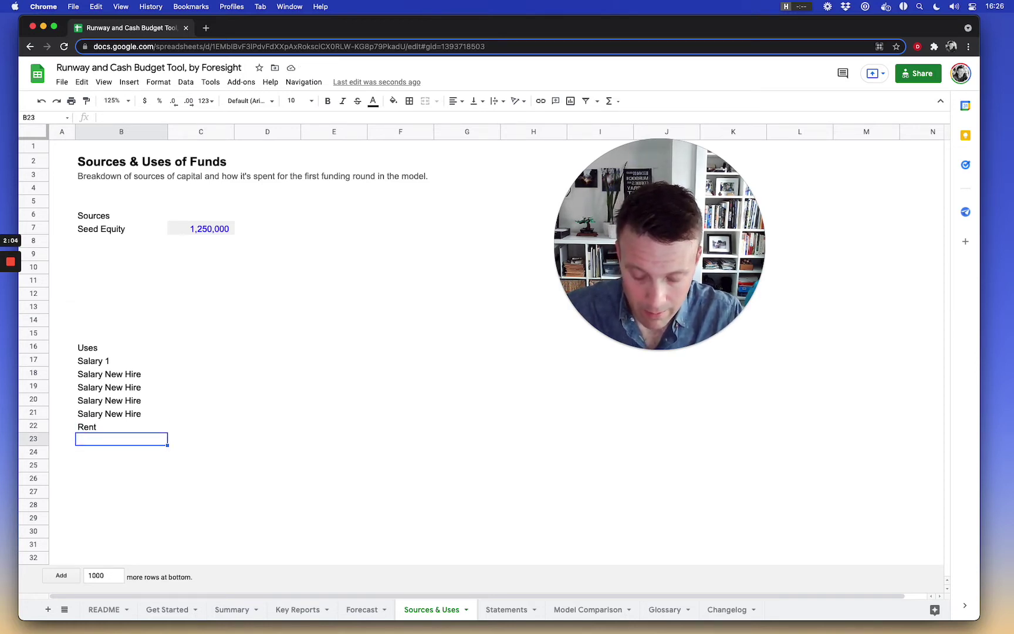
{"action": "type", "text": "Payr"}
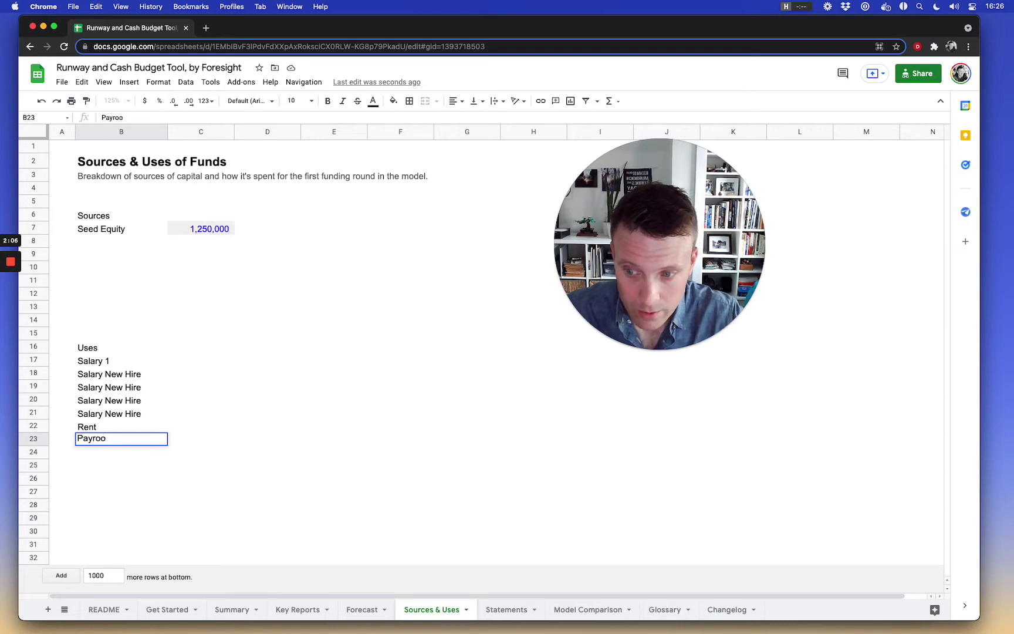
{"action": "type", "text": "oo"}
{"action": "key", "text": "BackSpace"}
{"action": "type", "text": "ll Taxes"}
{"action": "key", "text": "Return"}
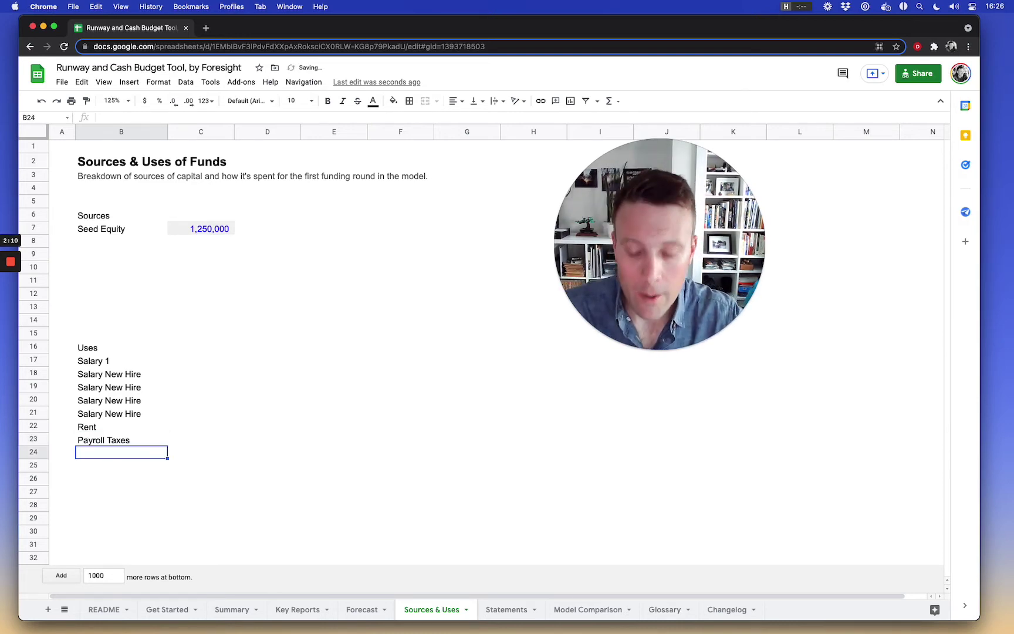
Add the labels Overhead in B24 and Marketing in B25 to the Uses list.
{"action": "type", "text": "Ov"}
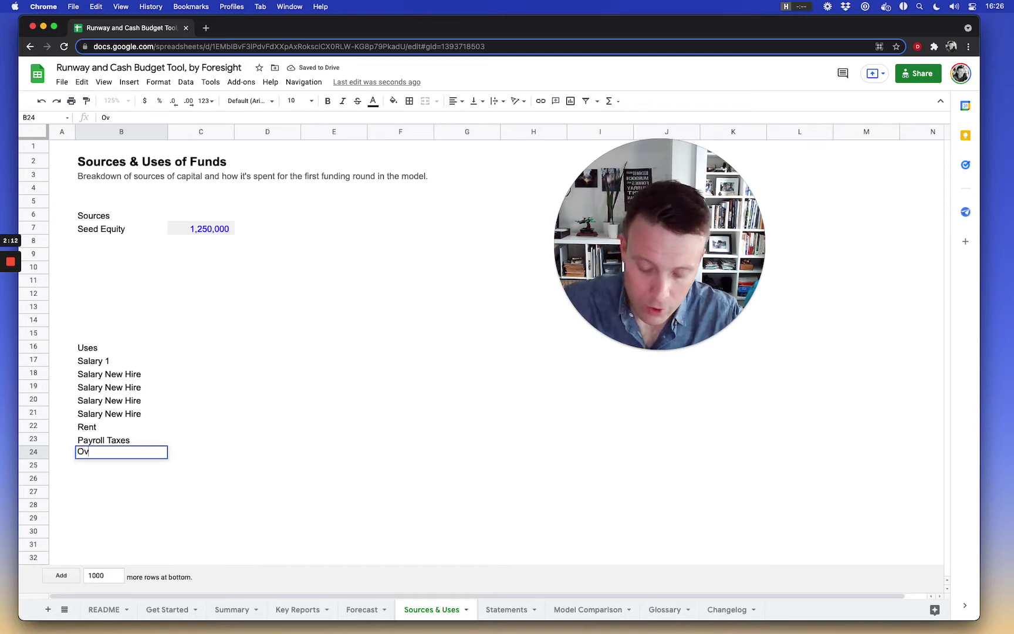
{"action": "type", "text": "erhead"}
{"action": "key", "text": "Return"}
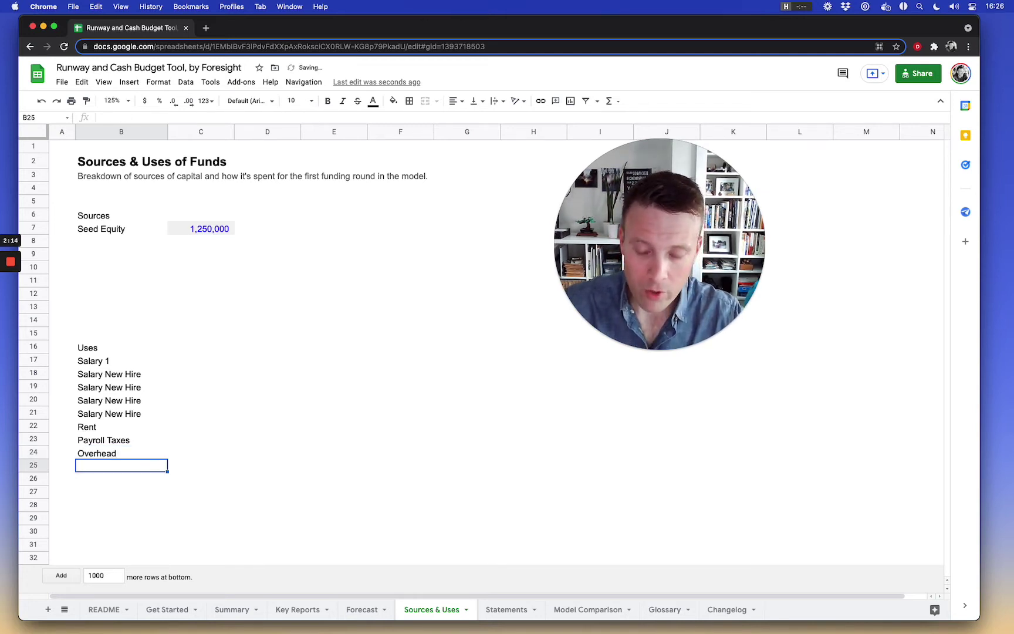
{"action": "type", "text": "MArk"}
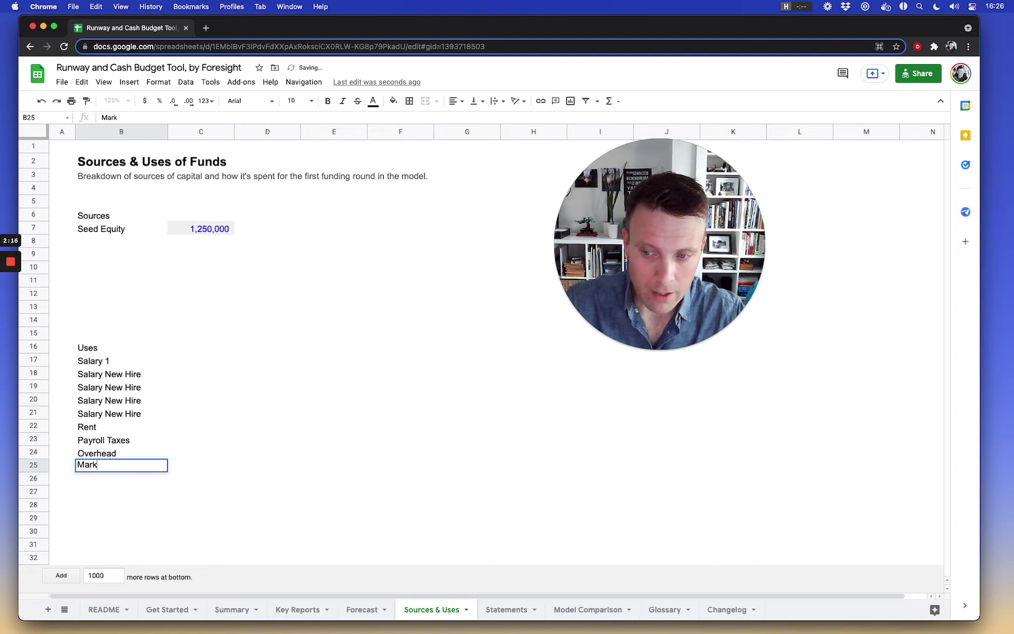
{"action": "type", "text": "eting"}
{"action": "key", "text": "Return"}
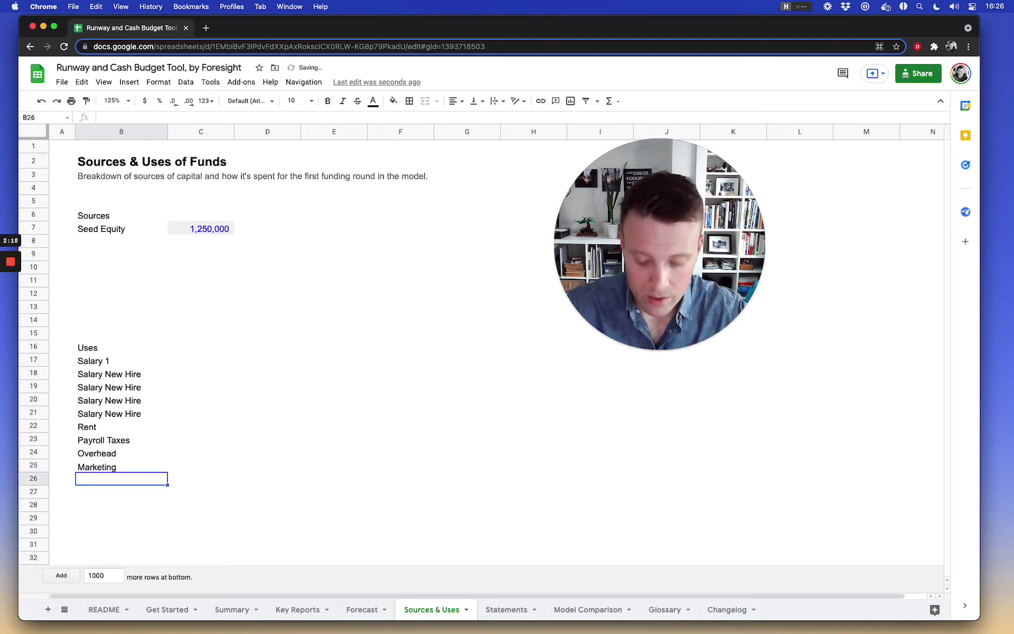
Add a Total Uses row in row 26, with C26 summing the amounts in C17:C25.
{"action": "type", "text": "Total Uses"}
{"action": "key", "text": "Return"}
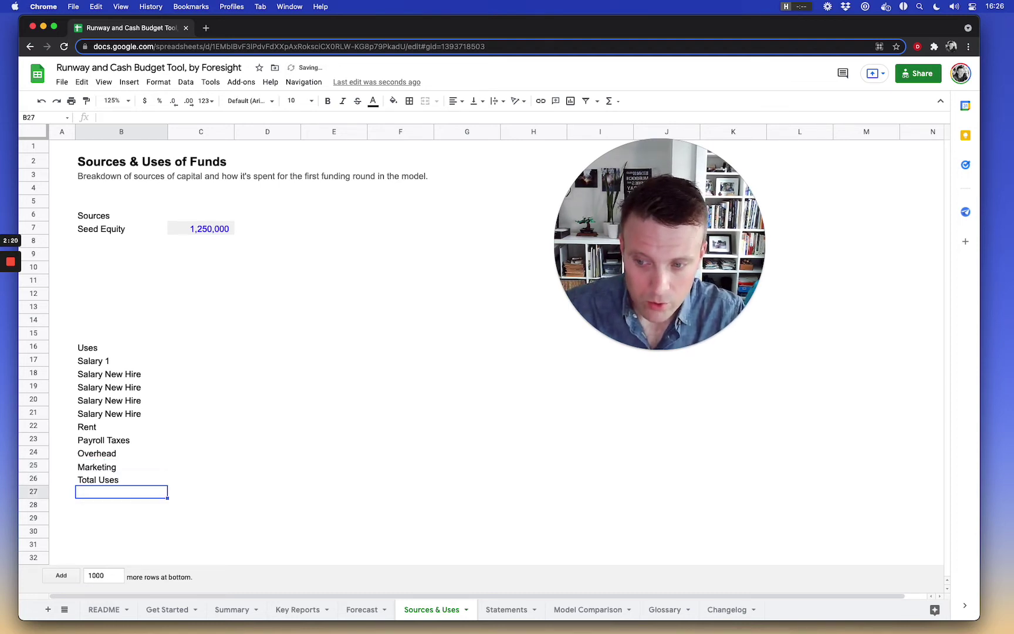
{"action": "left_click", "coordinate": [200, 478]}
{"action": "type", "text": "=sum("}
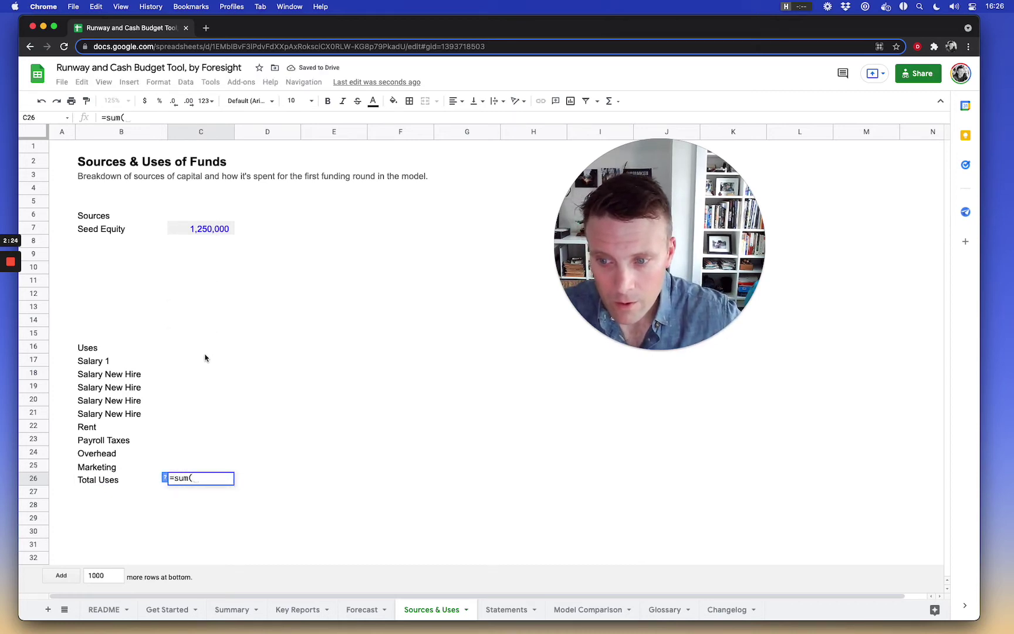
{"action": "left_click_drag", "start_coordinate": [205, 358], "coordinate": [205, 470]}
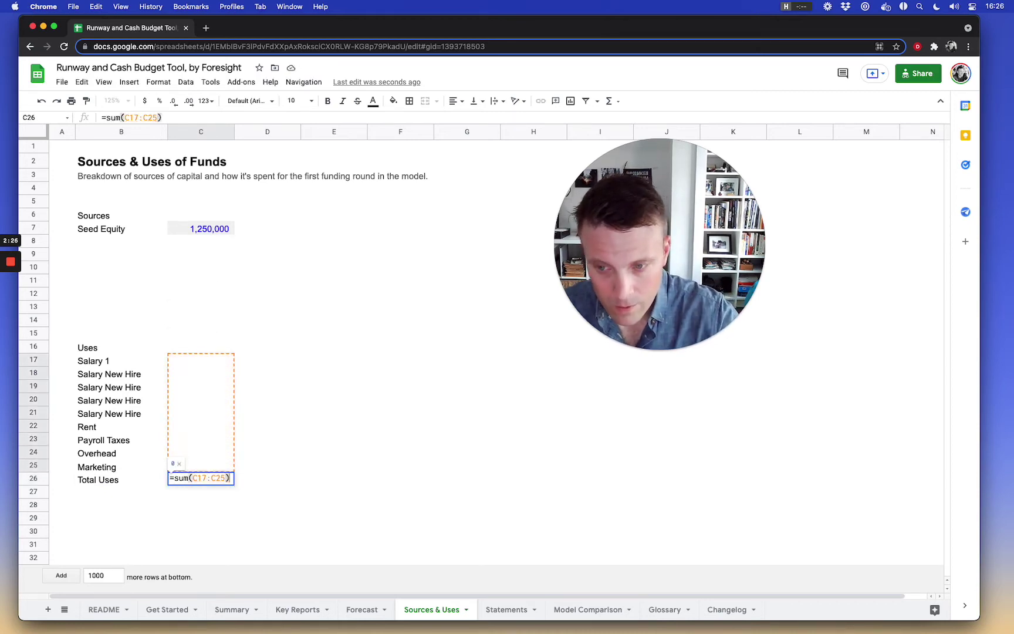
{"action": "key", "text": "Return"}
Add a Total Sources row in row 8, with C8 referring to the Seed Equity amount in C7.
{"action": "left_click", "coordinate": [105, 238]}
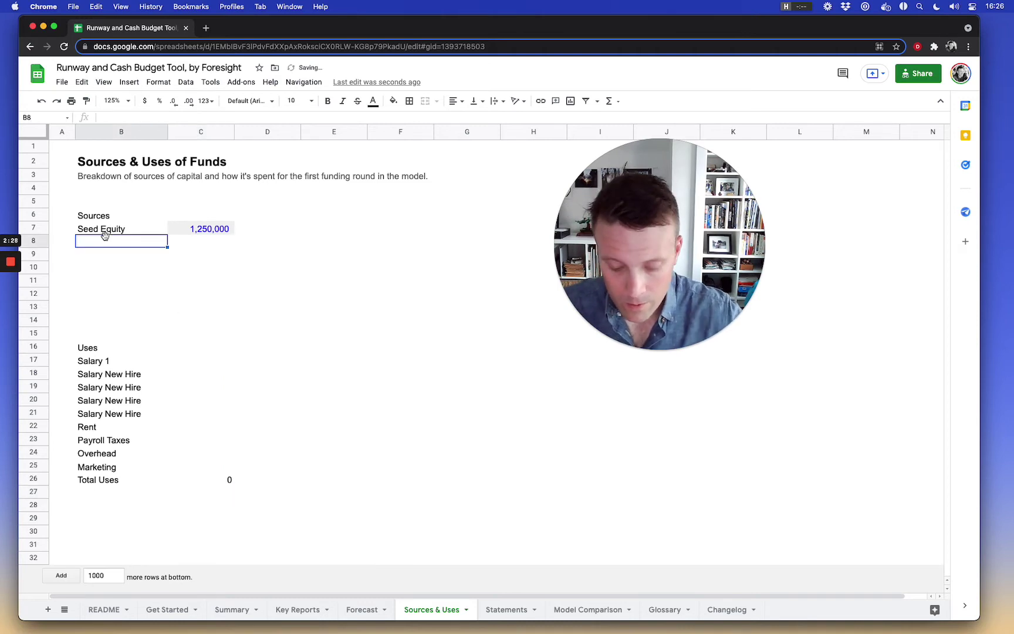
{"action": "type", "text": "Total Sources"}
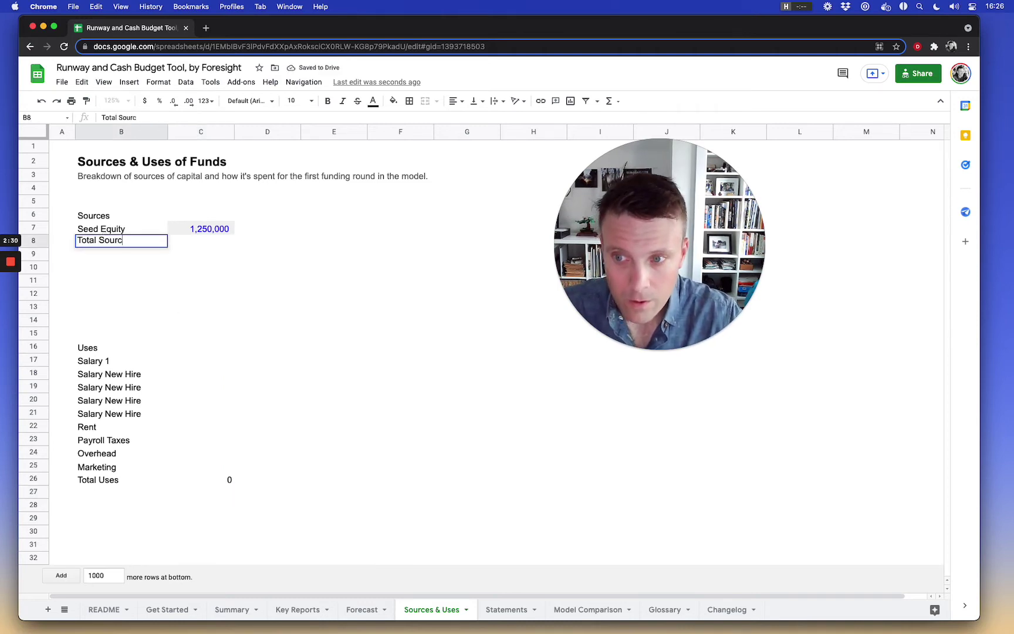
{"action": "key", "text": "Return"}
{"action": "left_click", "coordinate": [201, 241]}
{"action": "type", "text": "=C7"}
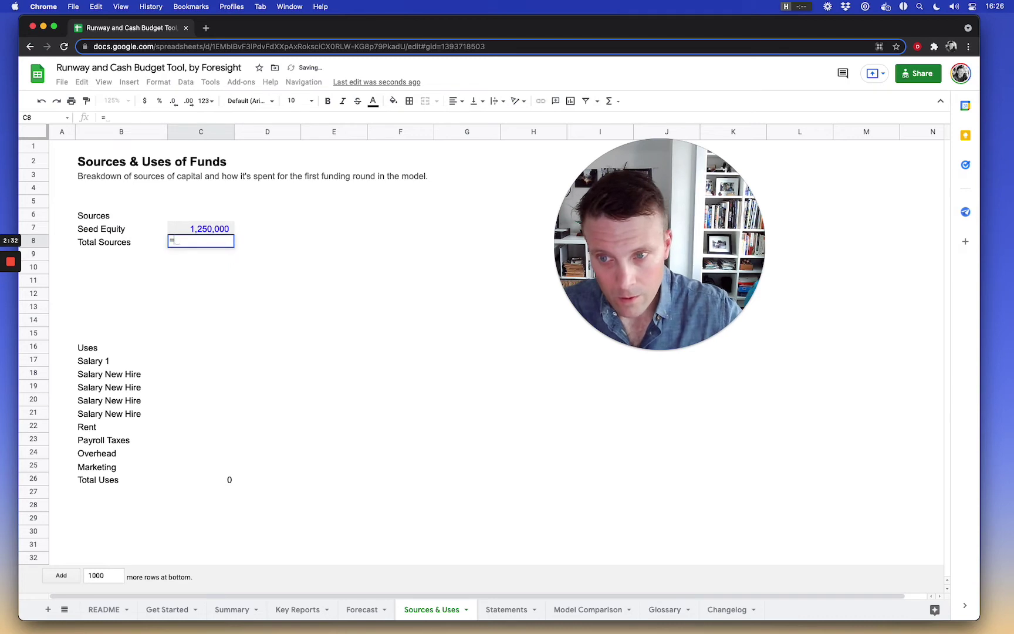
{"action": "key", "text": "Return"}
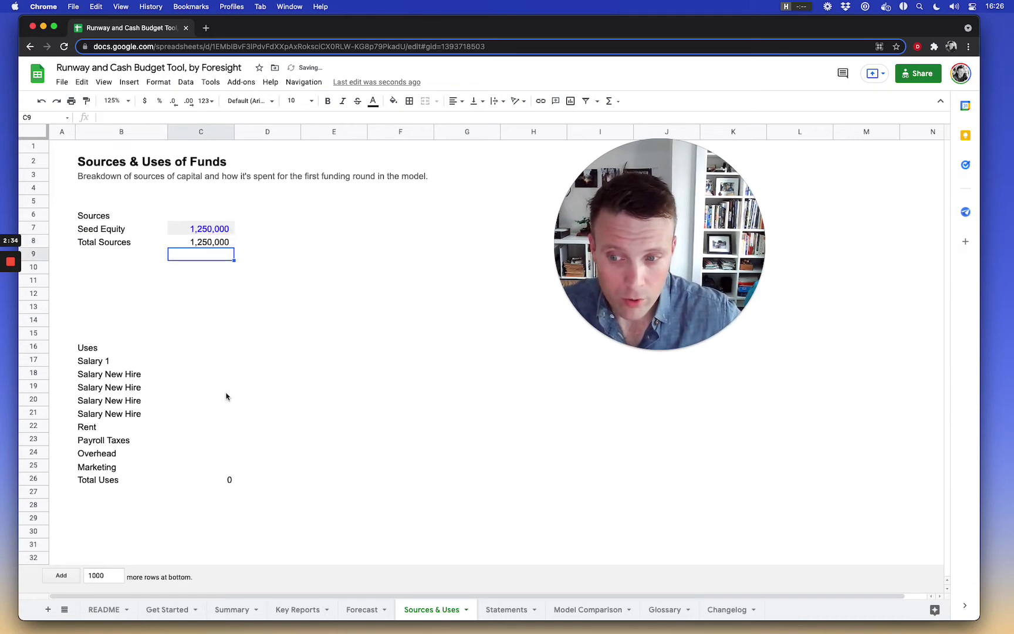
Enter 100,000 for Salary 1 in C17, reusing the input cell formatting of the Seed Equity amount in C7.
{"action": "left_click", "coordinate": [202, 363]}
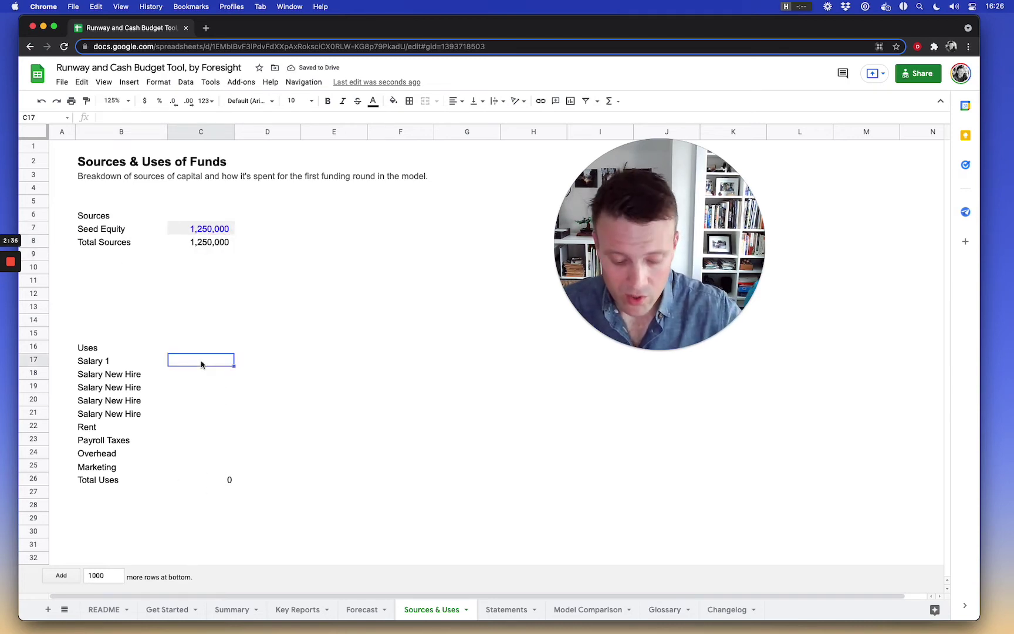
{"action": "left_click", "coordinate": [206, 231]}
{"action": "key", "text": "super+c"}
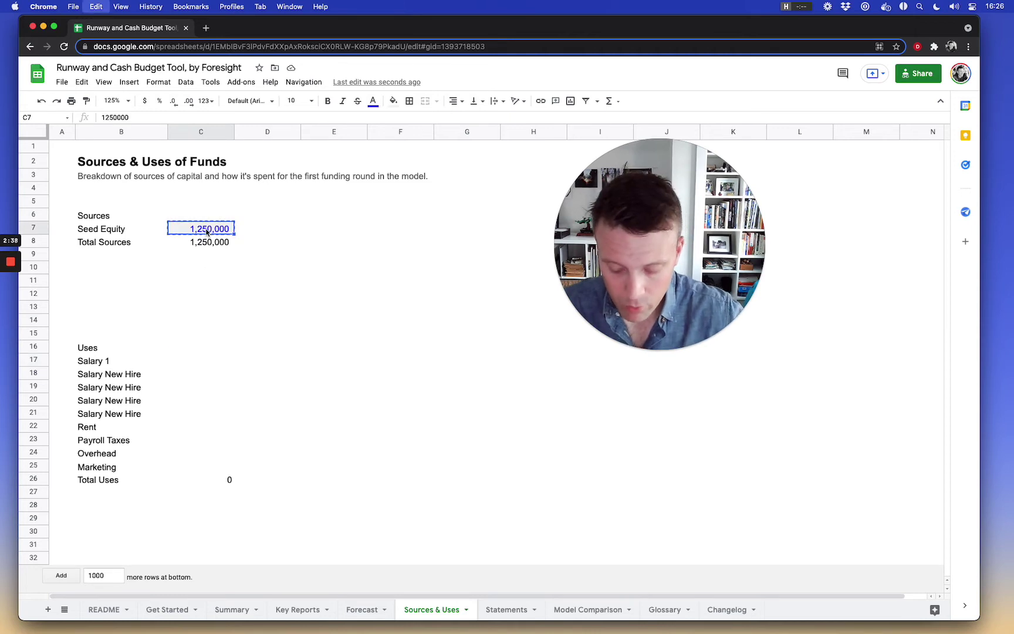
{"action": "key", "text": "Down"}
{"action": "key", "text": "Down"}
{"action": "key", "text": "Down"}
{"action": "key", "text": "Down"}
{"action": "key", "text": "Down"}
{"action": "key", "text": "Down"}
{"action": "key", "text": "Down"}
{"action": "key", "text": "Down"}
{"action": "key", "text": "Down"}
{"action": "key", "text": "Down"}
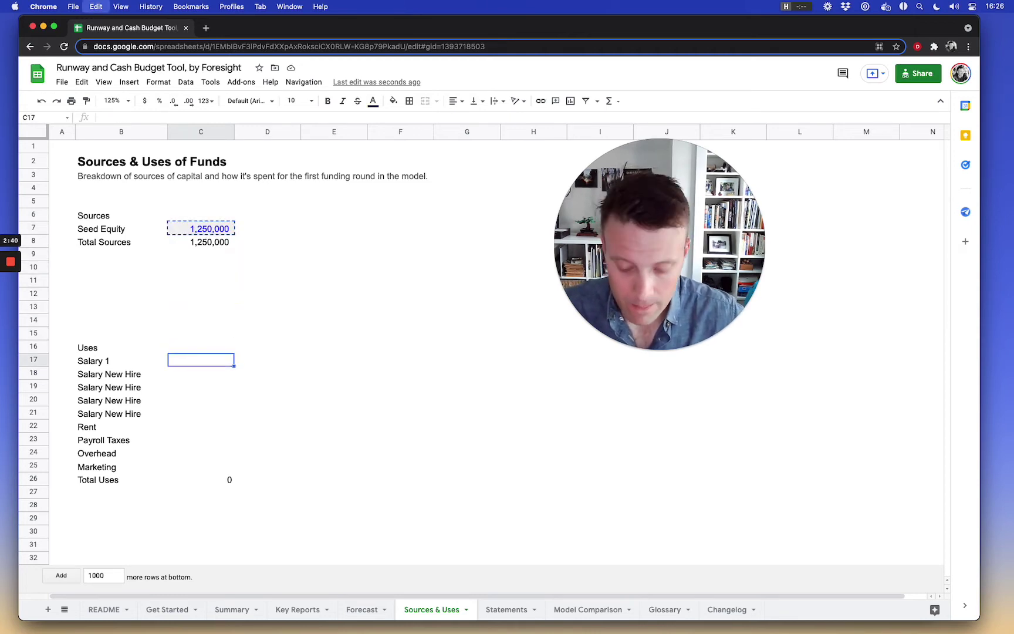
{"action": "key", "text": "super+v"}
{"action": "type", "text": "100000"}
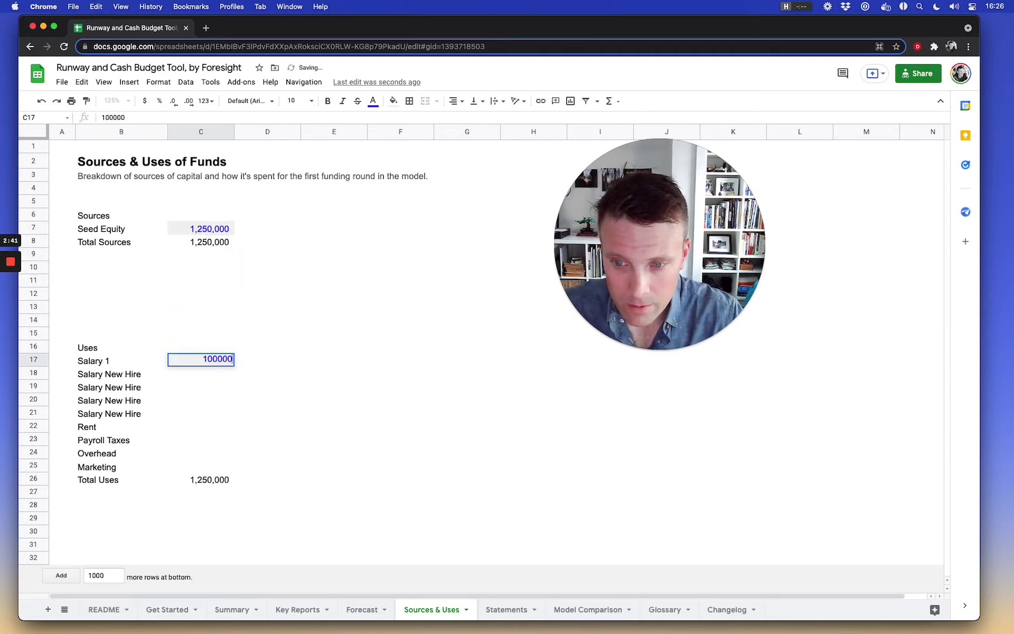
{"action": "key", "text": "Return"}
Copy the Salary 1 amount of 100,000 to the four Salary New Hire rows in C18:C21.
{"action": "key", "text": "Up"}
{"action": "key", "text": "Down"}
{"action": "key", "text": "super+v"}
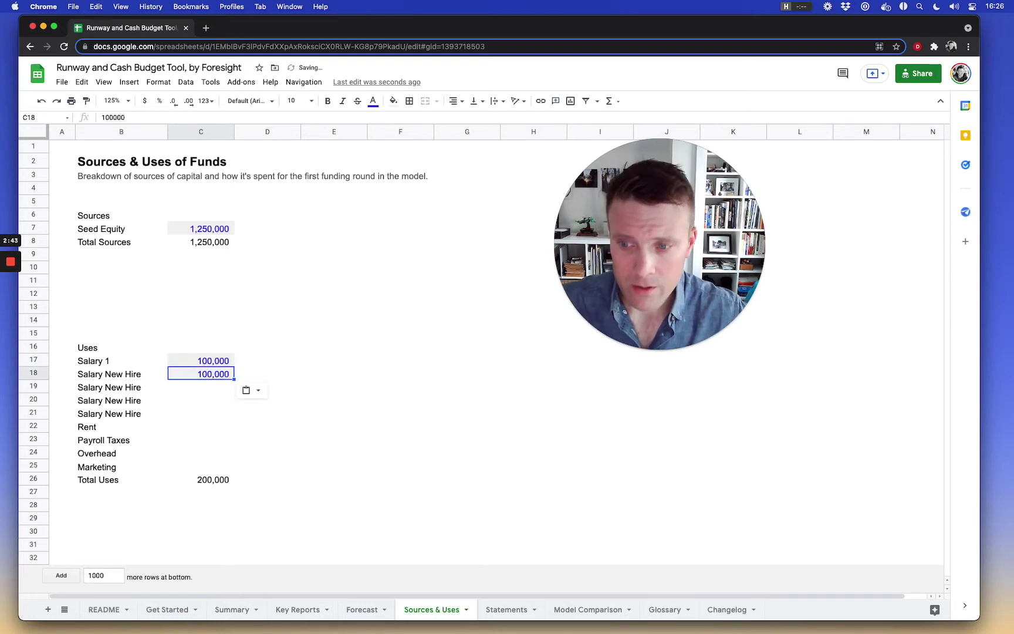
{"action": "key", "text": "Down"}
{"action": "key", "text": "super+v"}
{"action": "key", "text": "Down"}
{"action": "key", "text": "super+v"}
{"action": "key", "text": "Down"}
{"action": "key", "text": "super+v"}
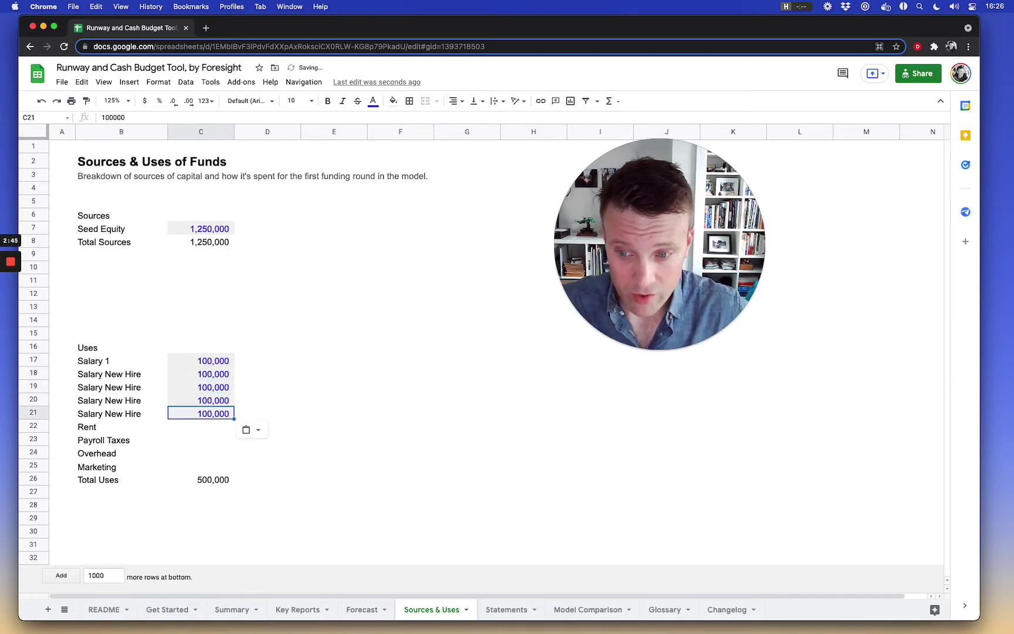
Enter 25,000 for Rent in C22 with the same input formatting as the salary amounts.
{"action": "key", "text": "Down"}
{"action": "key", "text": "super+v"}
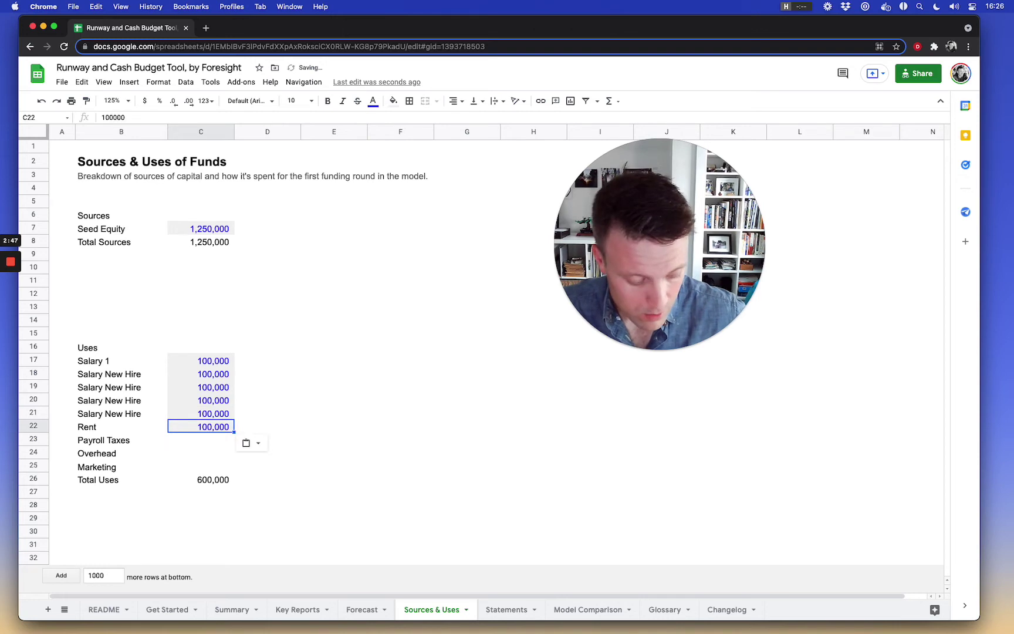
{"action": "type", "text": "25000"}
{"action": "key", "text": "Return"}
{"action": "key", "text": "Up"}
Enter 10,000 for Payroll Taxes in C23, reusing the formatting of the Rent amount.
{"action": "key", "text": "super+c"}
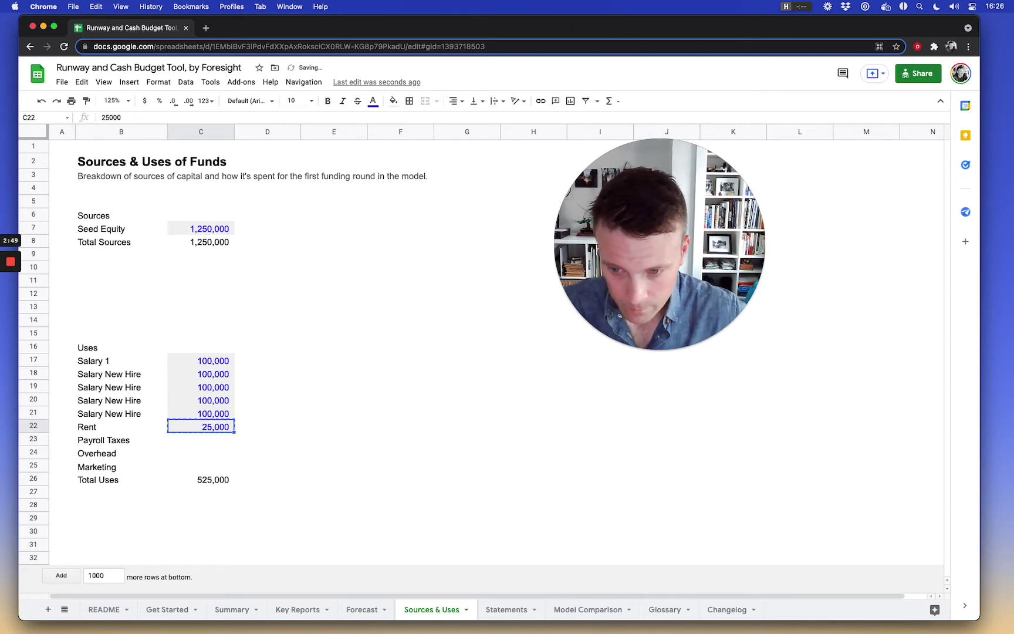
{"action": "key", "text": "Down"}
{"action": "key", "text": "super+v"}
{"action": "type", "text": "10,000"}
{"action": "key", "text": "Return"}
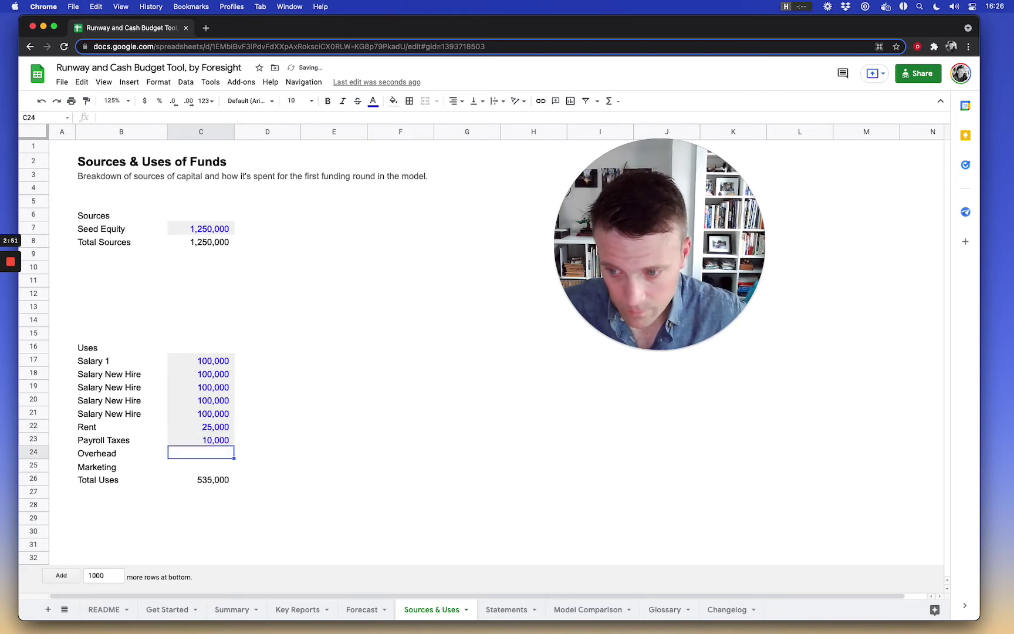
Enter 100,000 for Overhead in C24, reusing the formatting of the Payroll Taxes amount.
{"action": "key", "text": "Up"}
{"action": "key", "text": "super+c"}
{"action": "key", "text": "Down"}
{"action": "key", "text": "Down"}
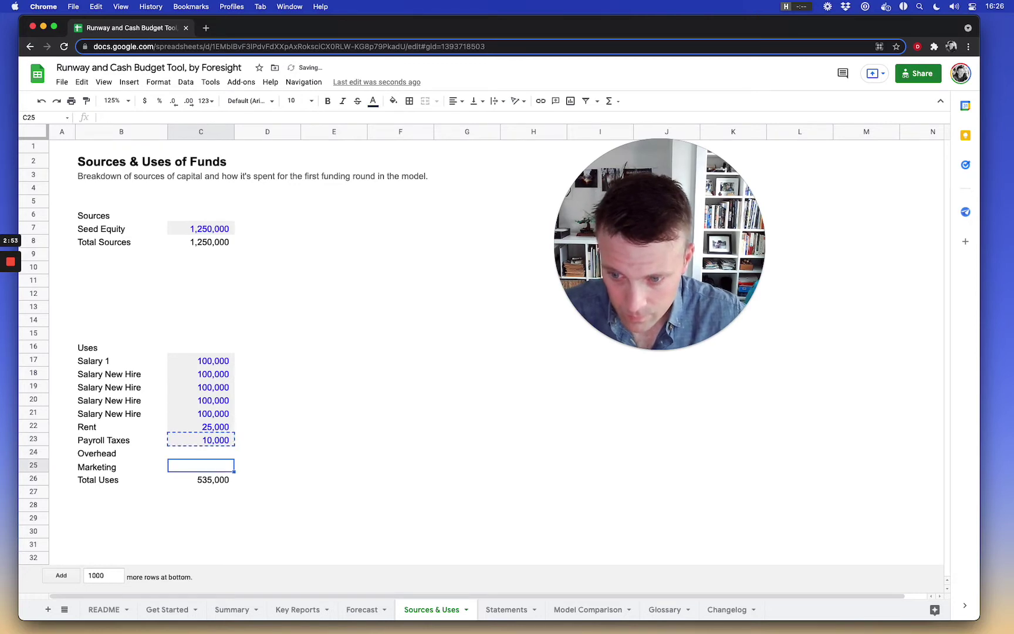
{"action": "key", "text": "Up"}
{"action": "key", "text": "super+v"}
{"action": "type", "text": "100000"}
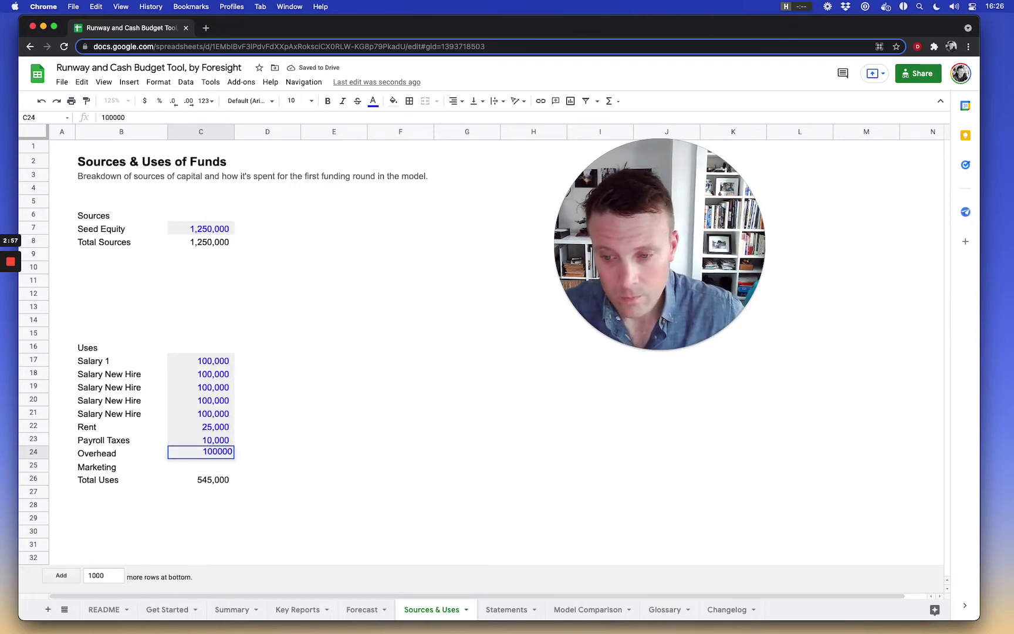
{"action": "key", "text": "Return"}
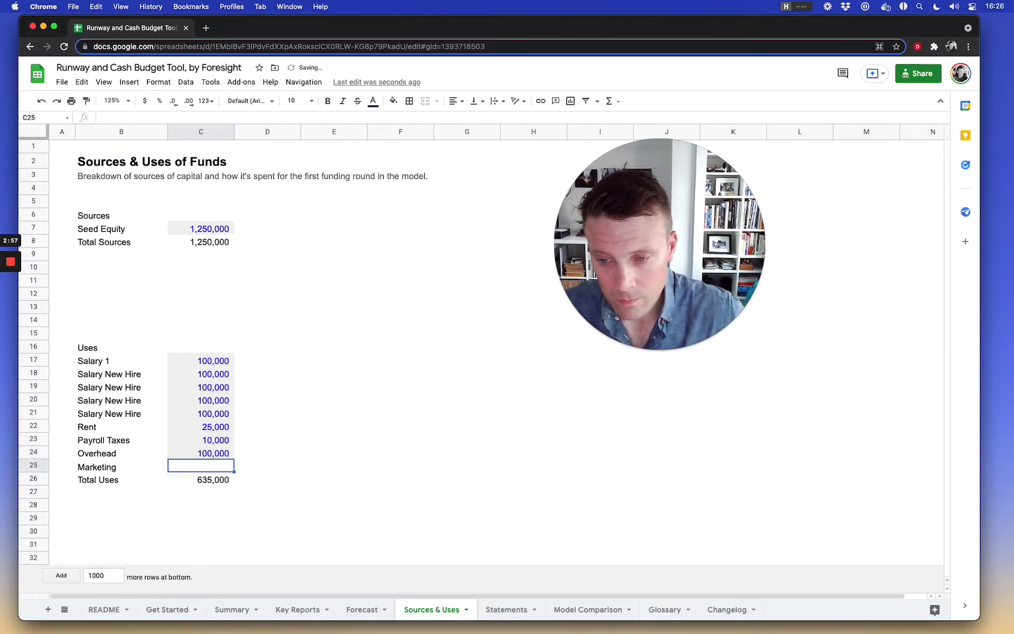
Try to calculate Marketing in C25 as Total Sources in C8 minus Total Uses in C26.
{"action": "type", "text": "="}
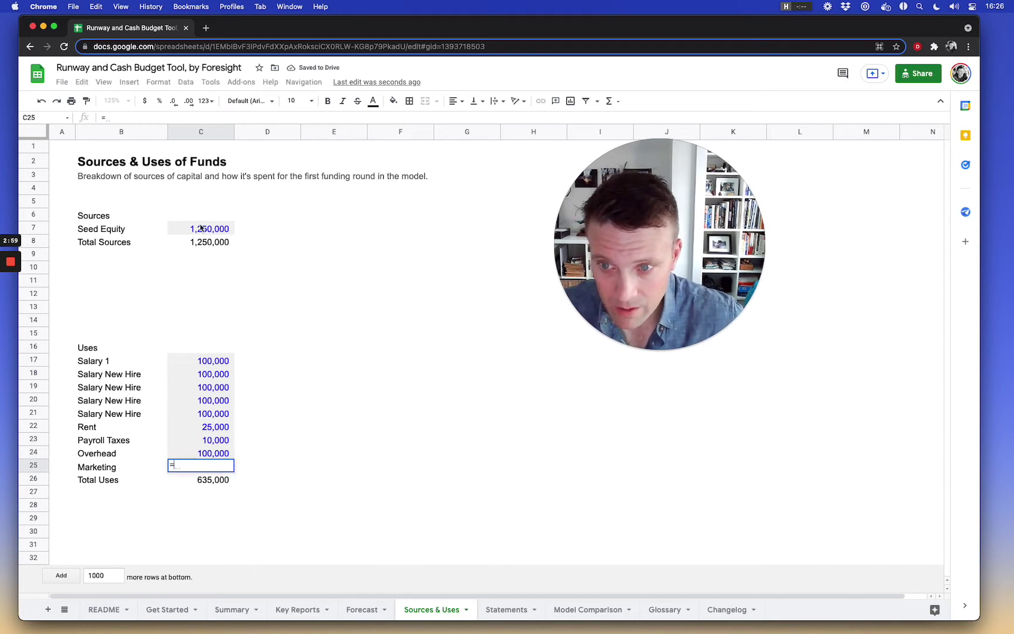
{"action": "left_click", "coordinate": [202, 242]}
{"action": "type", "text": "-"}
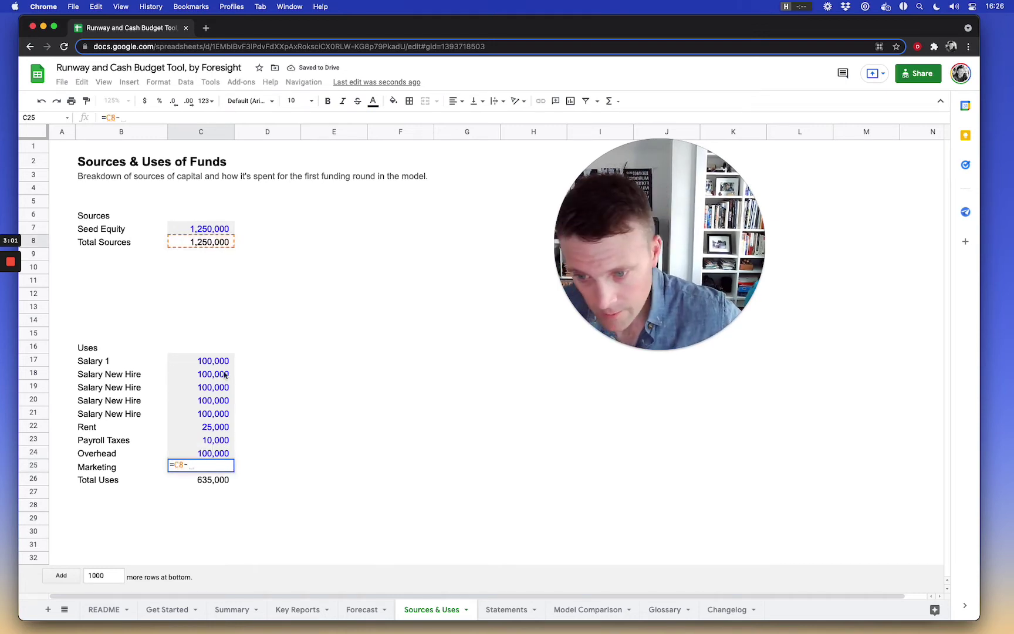
{"action": "left_click", "coordinate": [207, 476]}
{"action": "key", "text": "Escape"}
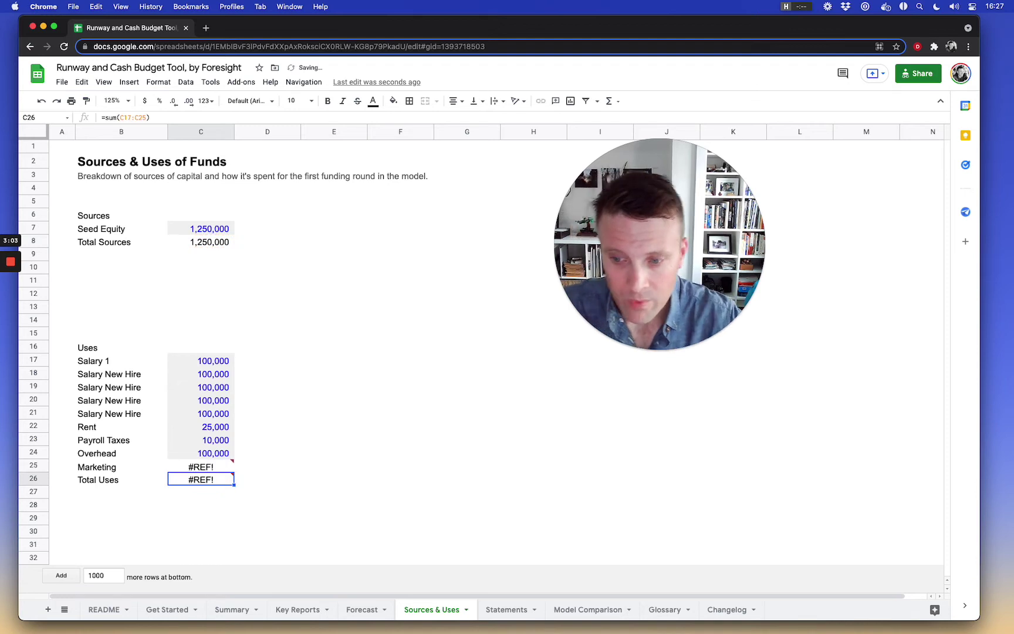
Calculate Marketing in C25 as Total Sources in C8 minus the sum of the other uses in C17:C24.
{"action": "left_click", "coordinate": [201, 466]}
{"action": "type", "text": "="}
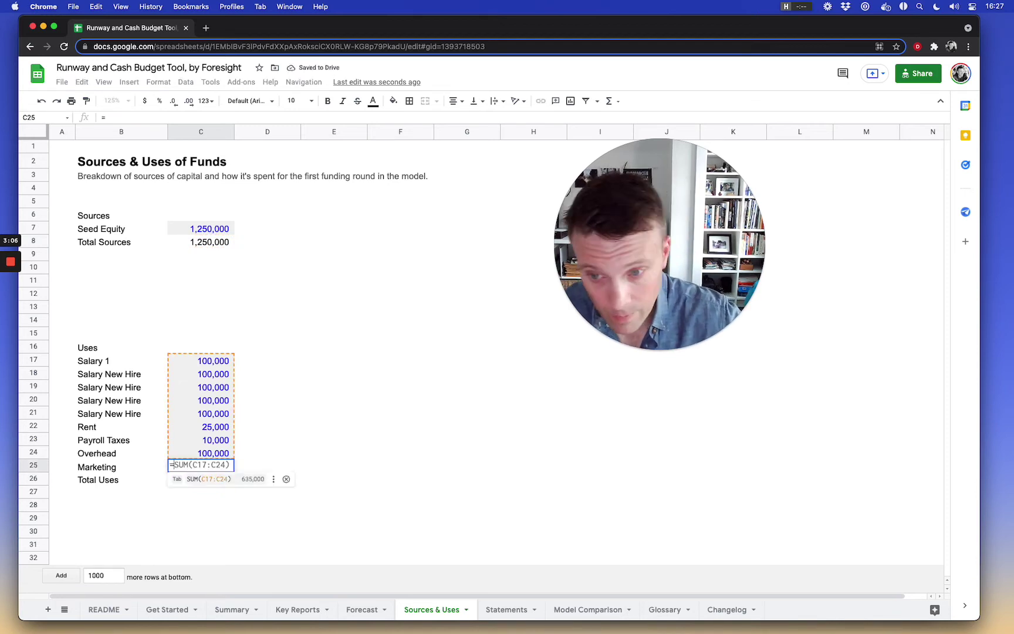
{"action": "left_click", "coordinate": [217, 245]}
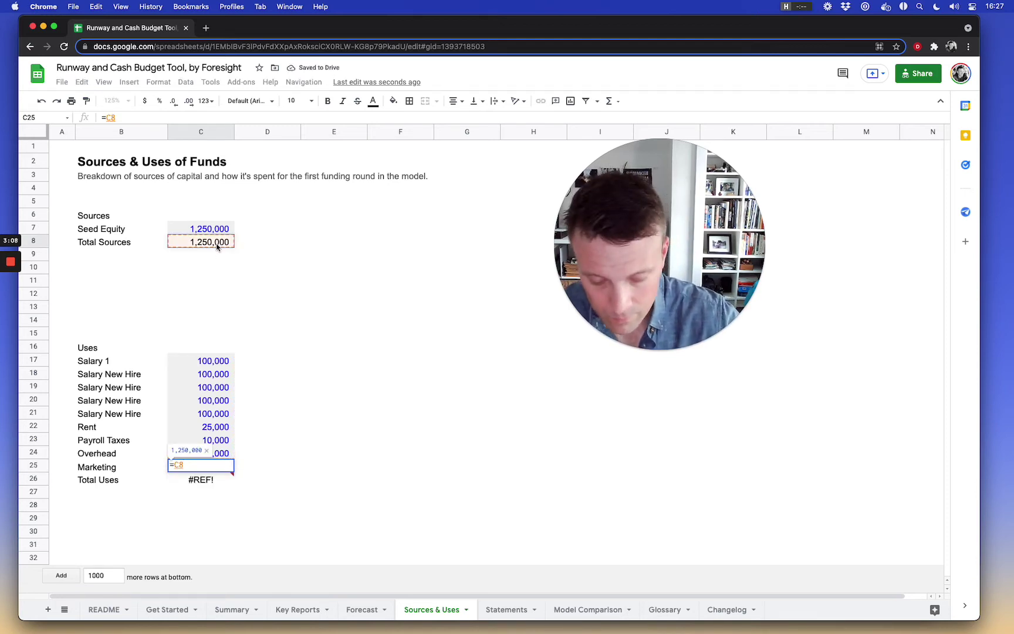
{"action": "type", "text": "-sum("}
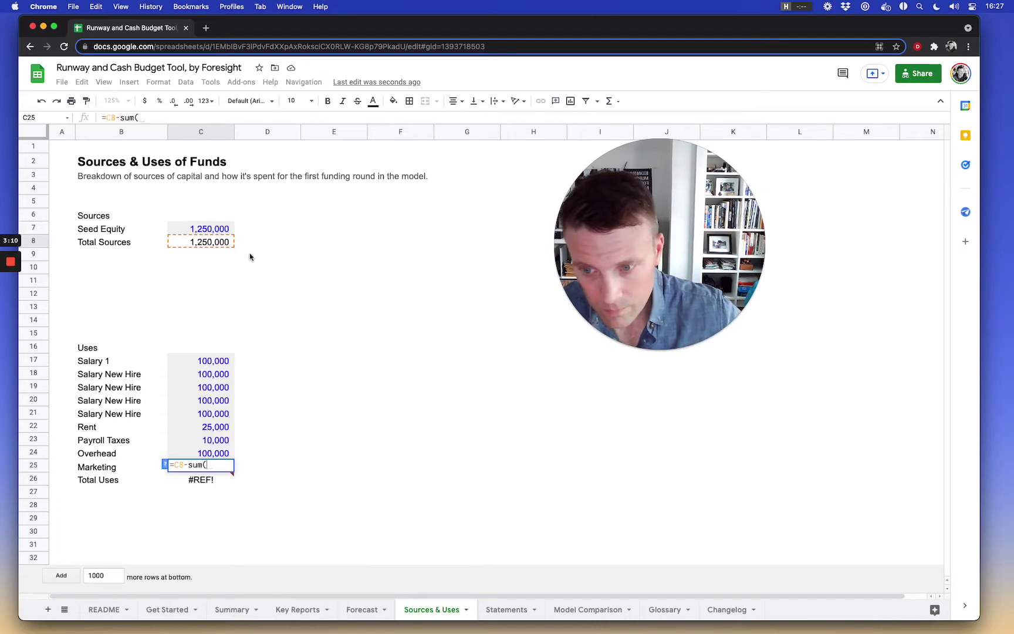
{"action": "left_click_drag", "start_coordinate": [213, 359], "coordinate": [214, 455]}
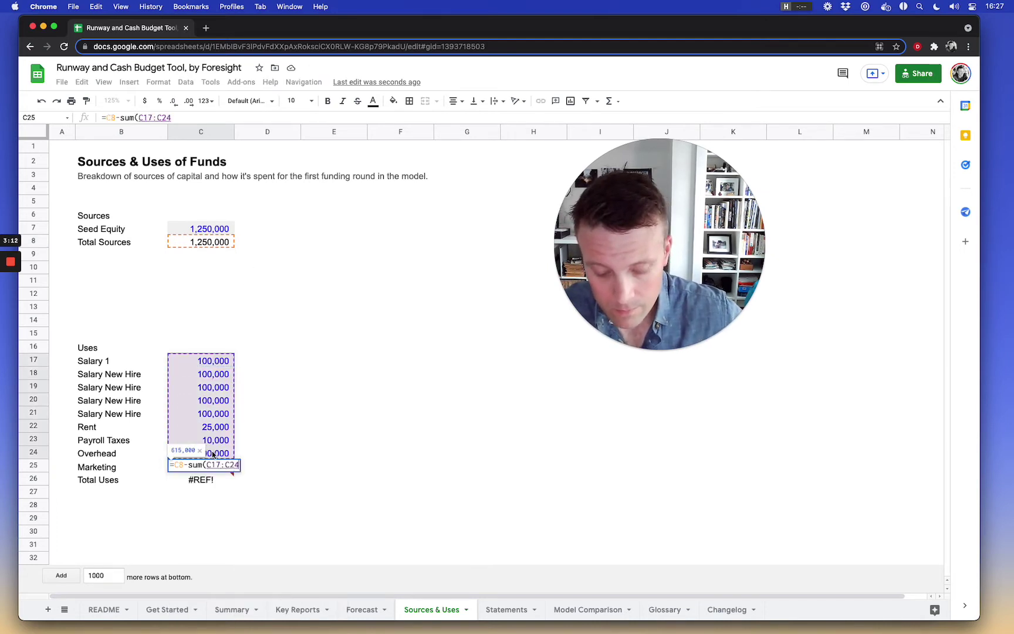
{"action": "key", "text": "Return"}
Move the whole Uses table from B16:C26 up so that it starts in B11.
{"action": "left_click", "coordinate": [97, 350]}
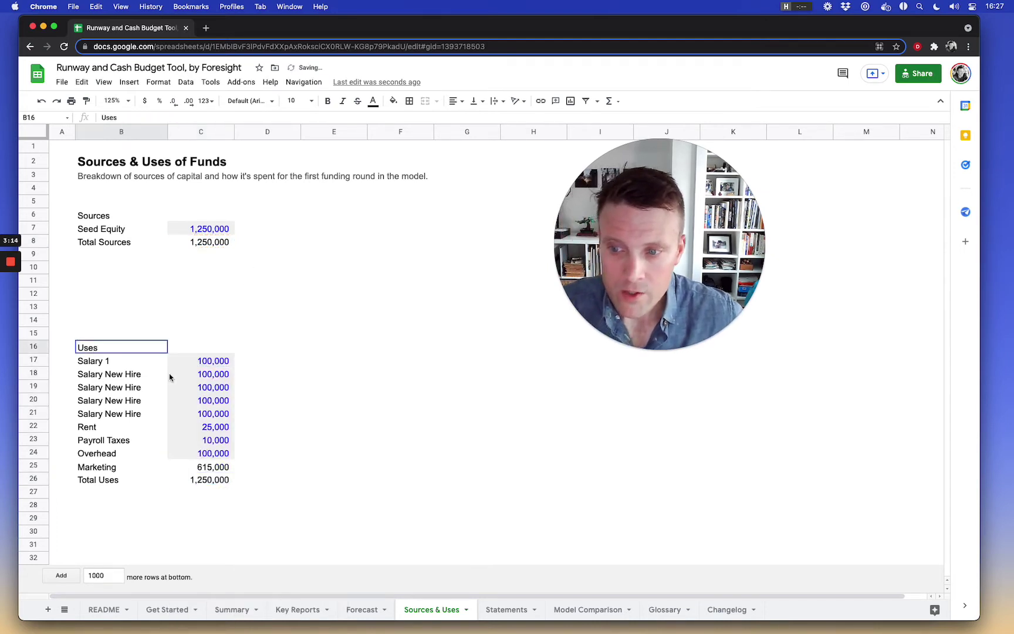
{"action": "left_click_drag", "start_coordinate": [170, 377], "coordinate": [202, 480]}
{"action": "key", "text": "super+c"}
{"action": "key", "text": "Up"}
{"action": "key", "text": "Up"}
{"action": "key", "text": "Up"}
{"action": "key", "text": "Up"}
{"action": "key", "text": "Up"}
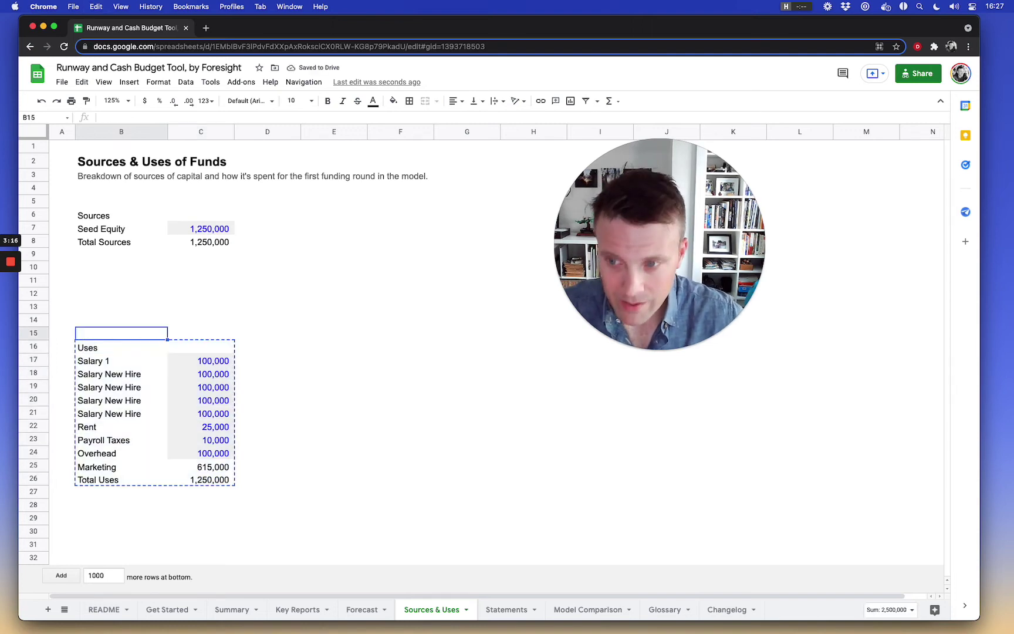
{"action": "key", "text": "super+v"}
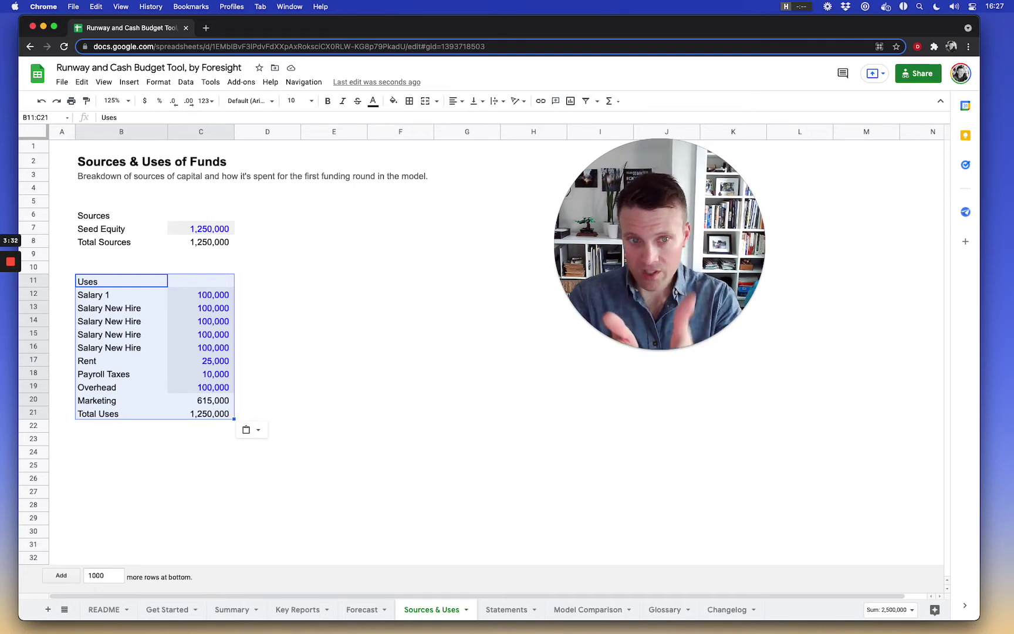
{"action": "left_click", "coordinate": [335, 284]}
{"action": "left_click", "coordinate": [339, 269]}
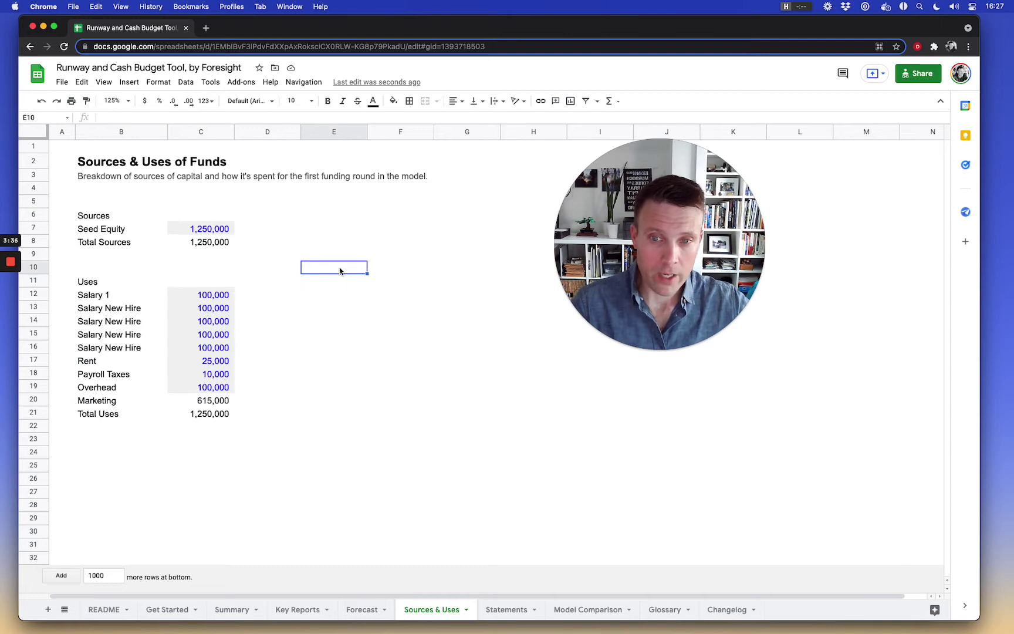
{"action": "left_click_drag", "start_coordinate": [340, 270], "coordinate": [926, 271]}
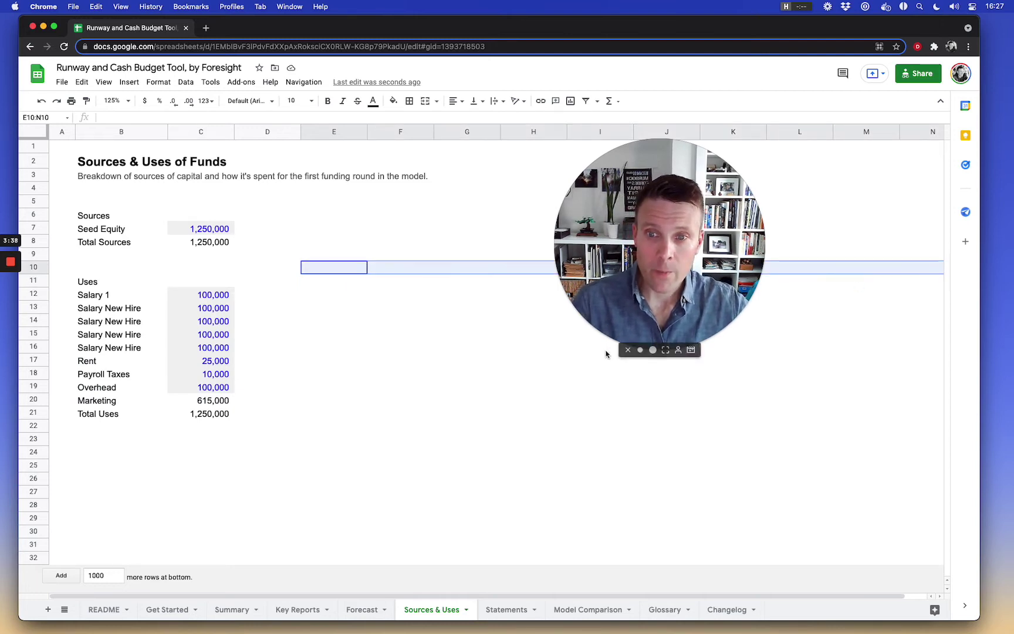
{"action": "left_click_drag", "start_coordinate": [328, 298], "coordinate": [870, 330]}
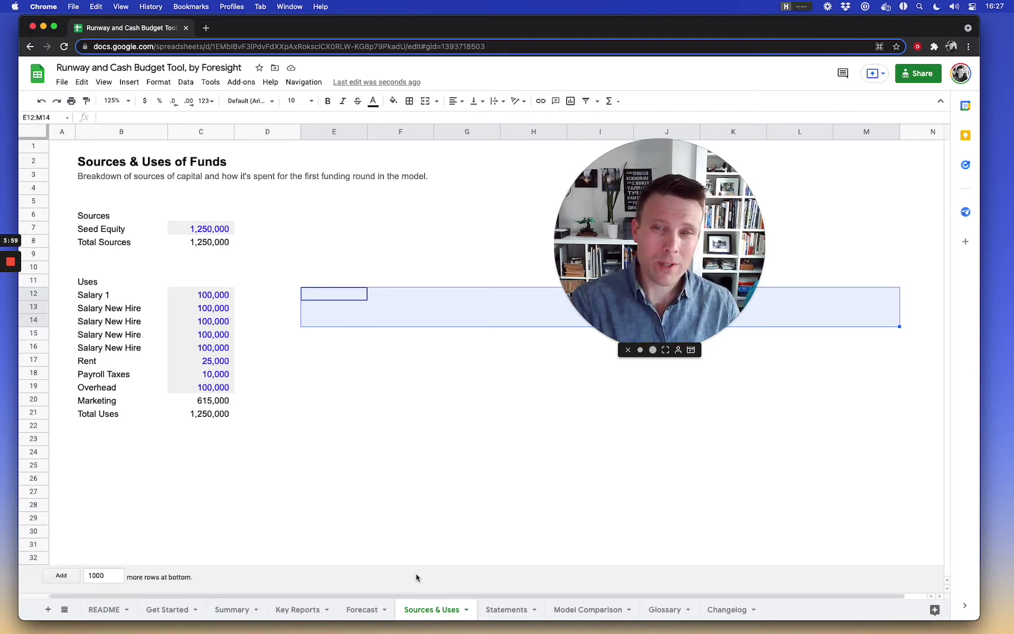
On the Forecast sheet, replace the first example detail in B18 with Revenues.
{"action": "left_click", "coordinate": [364, 612]}
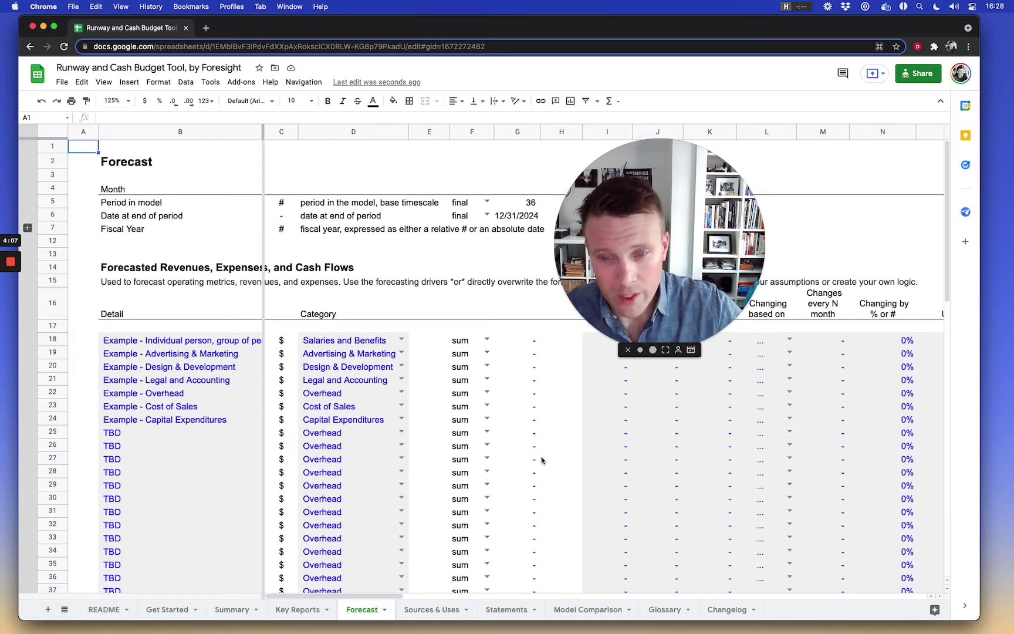
{"action": "left_click", "coordinate": [197, 345]}
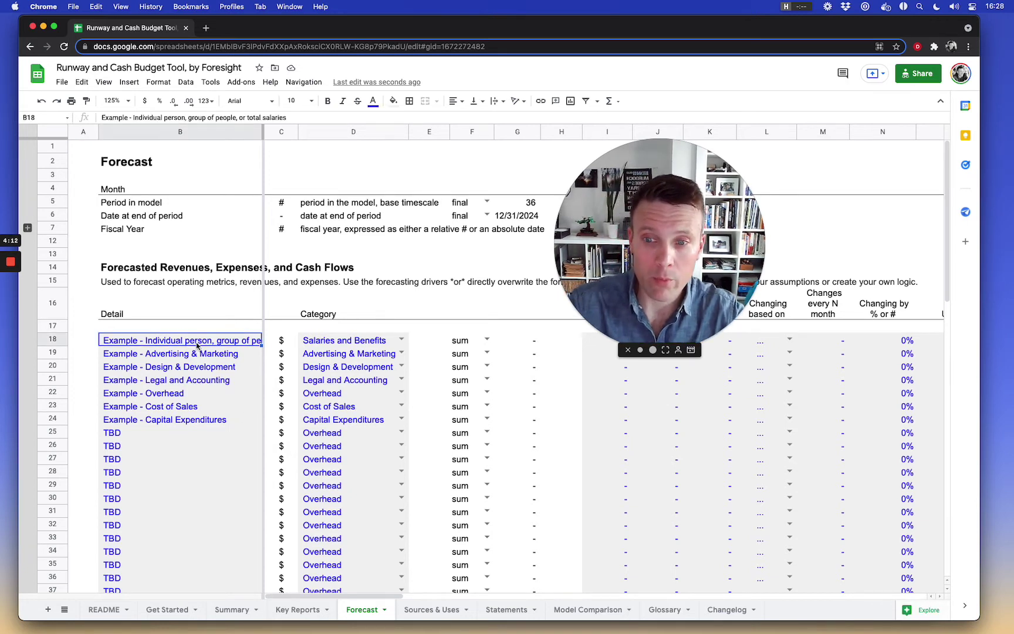
{"action": "type", "text": "Revenues"}
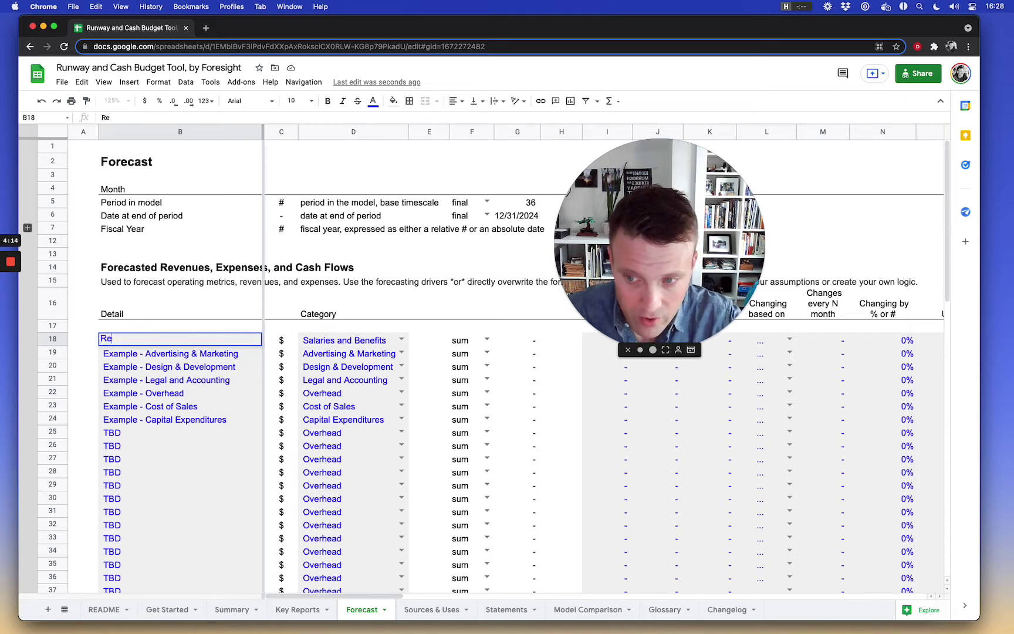
{"action": "key", "text": "Return"}
Replace the Advertising & Marketing example detail in B19 with SG&A.
{"action": "type", "text": "E"}
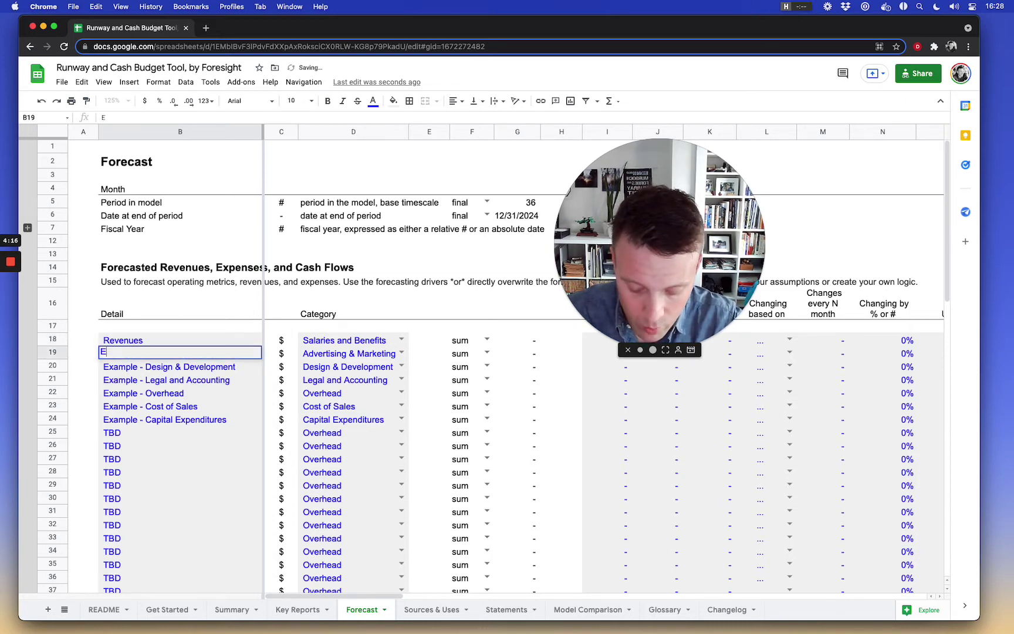
{"action": "type", "text": "x"}
{"action": "key", "text": "BackSpace"}
{"action": "key", "text": "BackSpace"}
{"action": "type", "text": "SG&A"}
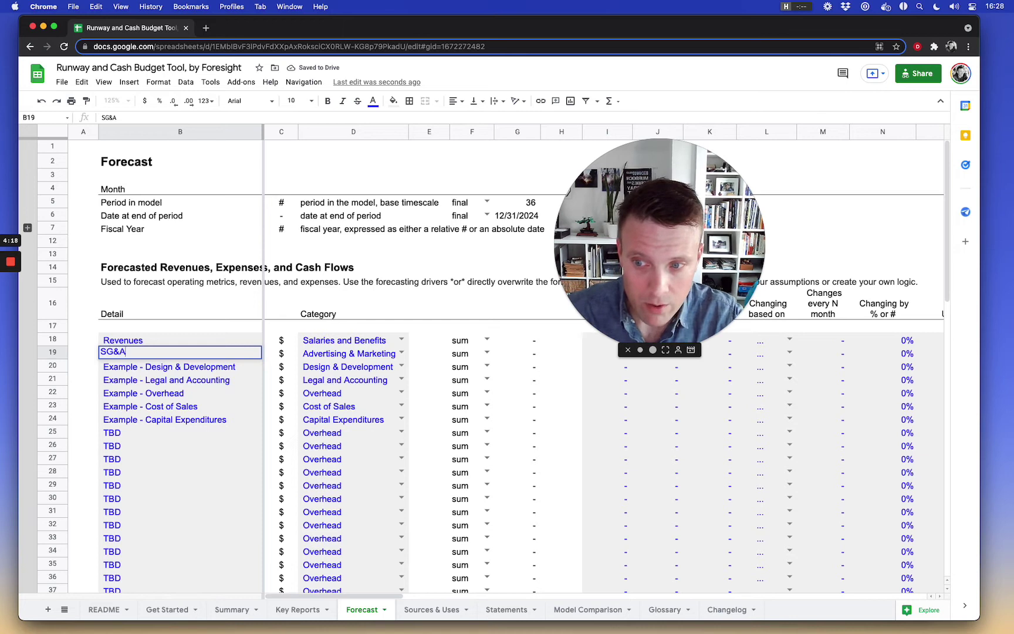
{"action": "key", "text": "Return"}
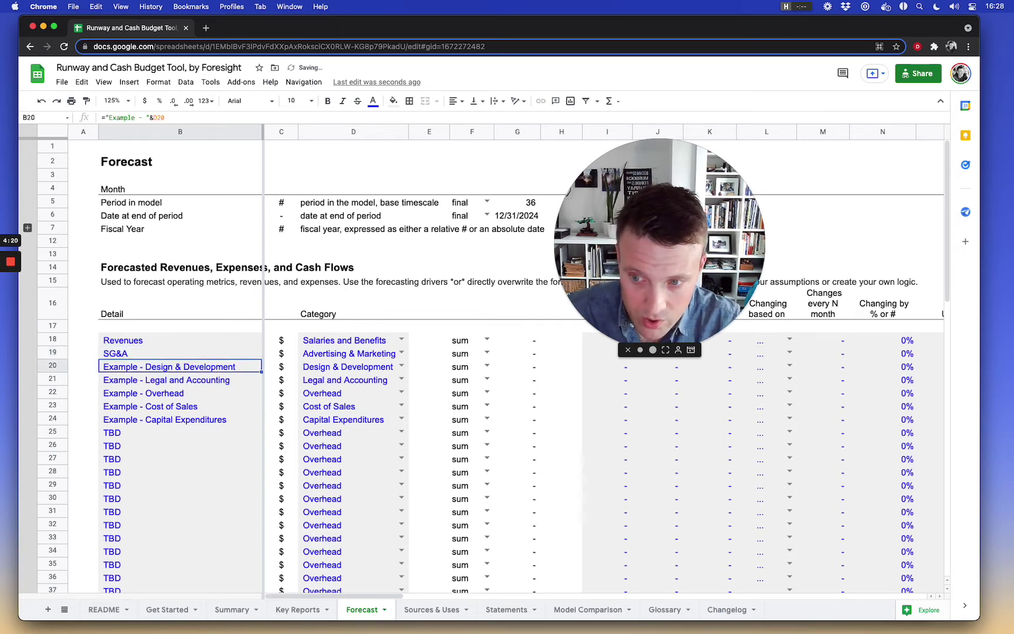
Replace the Design & Development example detail in B20 with COGS.
{"action": "type", "text": "CPG"}
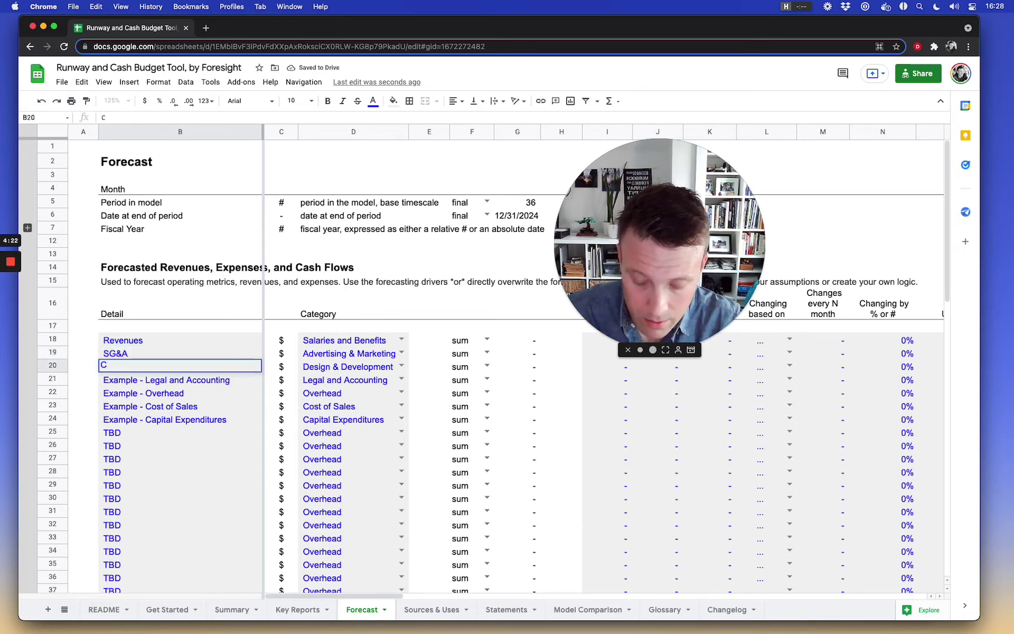
{"action": "type", "text": "GS"}
{"action": "key", "text": "Return"}
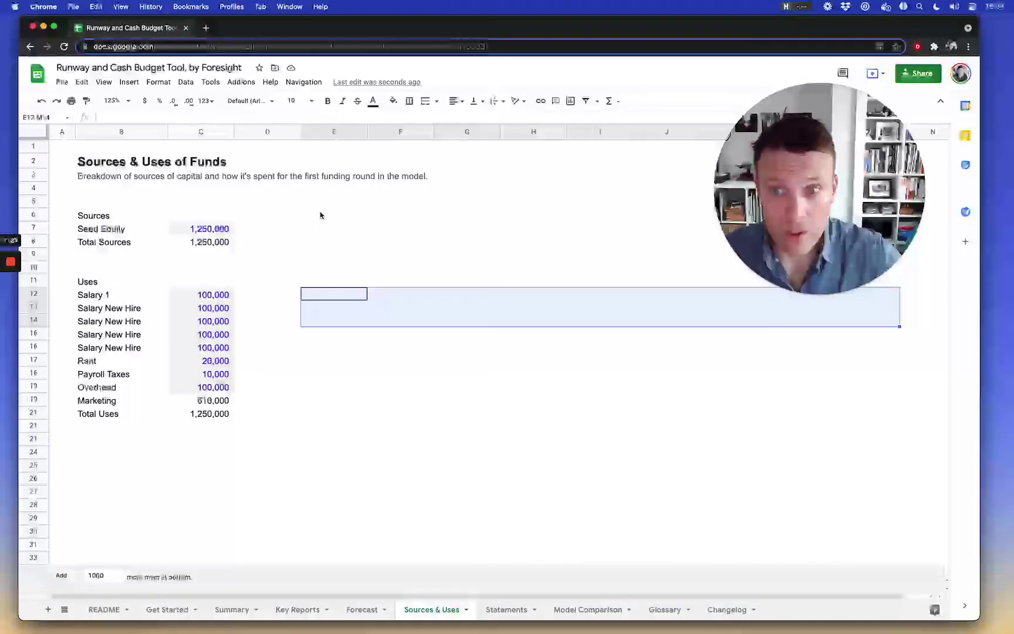
Insert a pie chart of the Uses amounts in C12:C20 and place it beside the Sources and Uses tables.
{"action": "left_click", "coordinate": [324, 213]}
{"action": "left_click", "coordinate": [331, 225]}
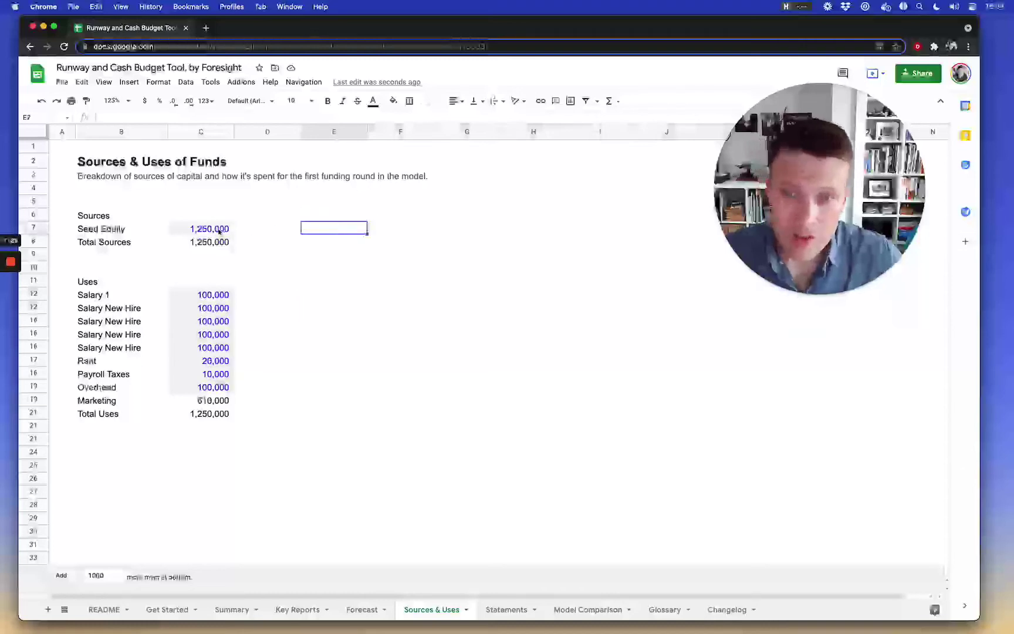
{"action": "left_click_drag", "start_coordinate": [211, 295], "coordinate": [212, 401]}
{"action": "right_click", "coordinate": [211, 402]}
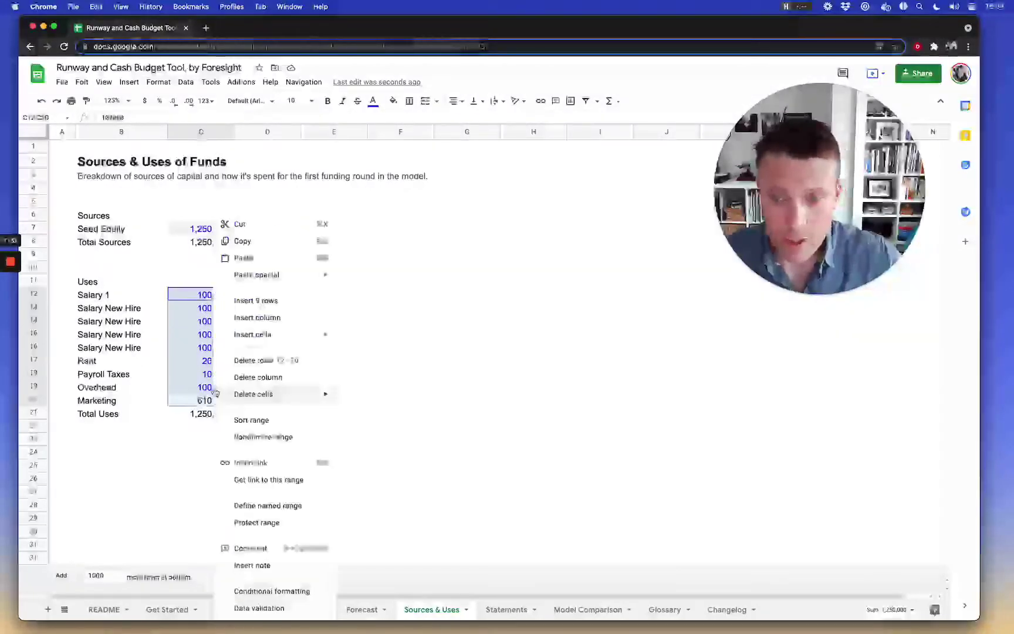
{"action": "left_click", "coordinate": [125, 82]}
{"action": "left_click", "coordinate": [193, 229]}
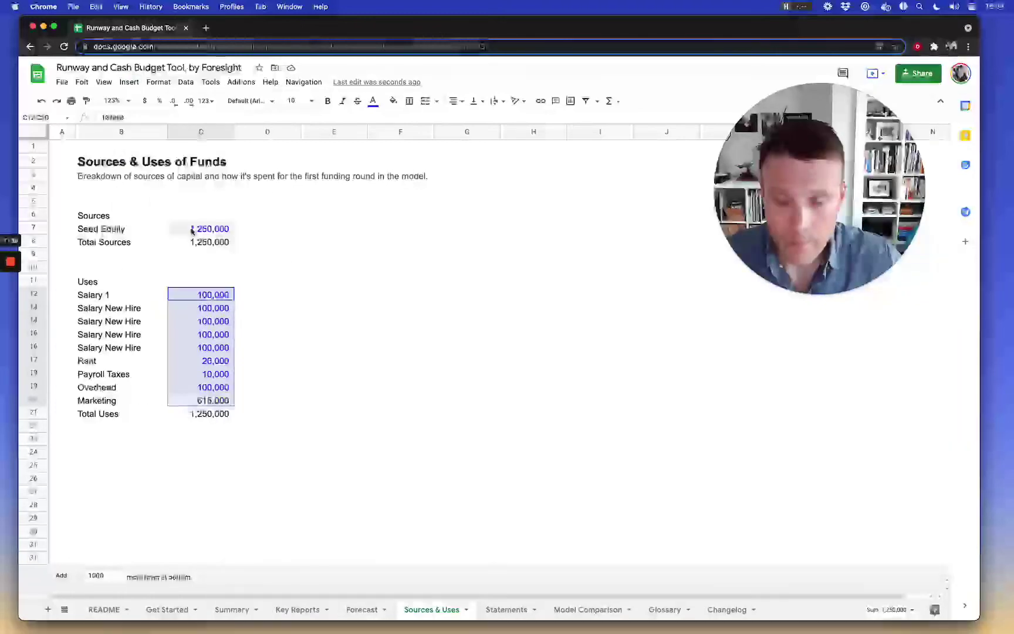
{"action": "left_click_drag", "start_coordinate": [516, 272], "coordinate": [598, 216]}
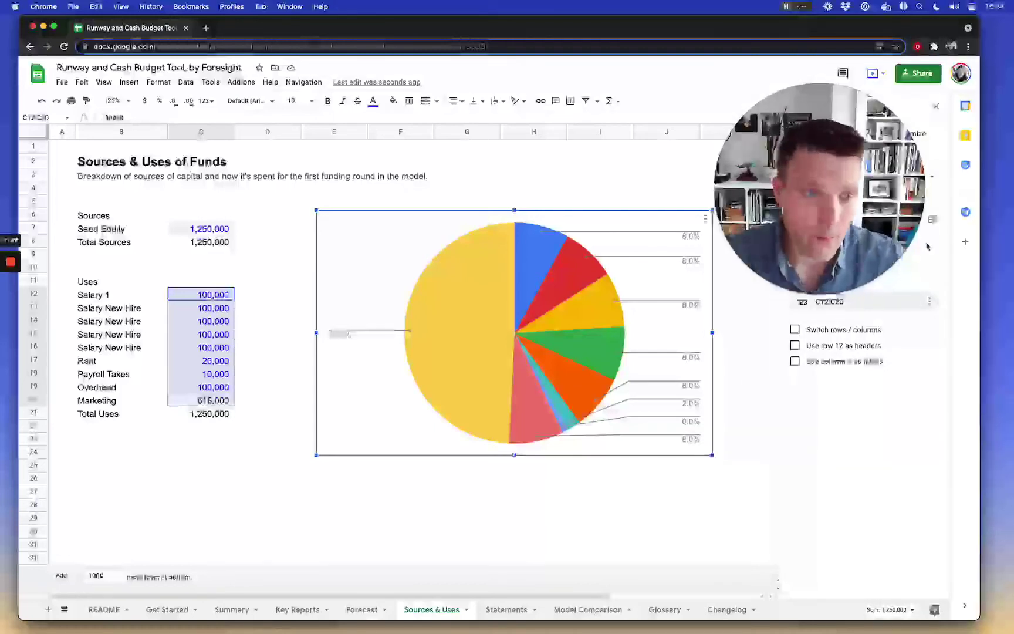
Title the pie chart Uses of funds and give it the subtitle by category of expenses.
{"action": "left_click", "coordinate": [922, 137]}
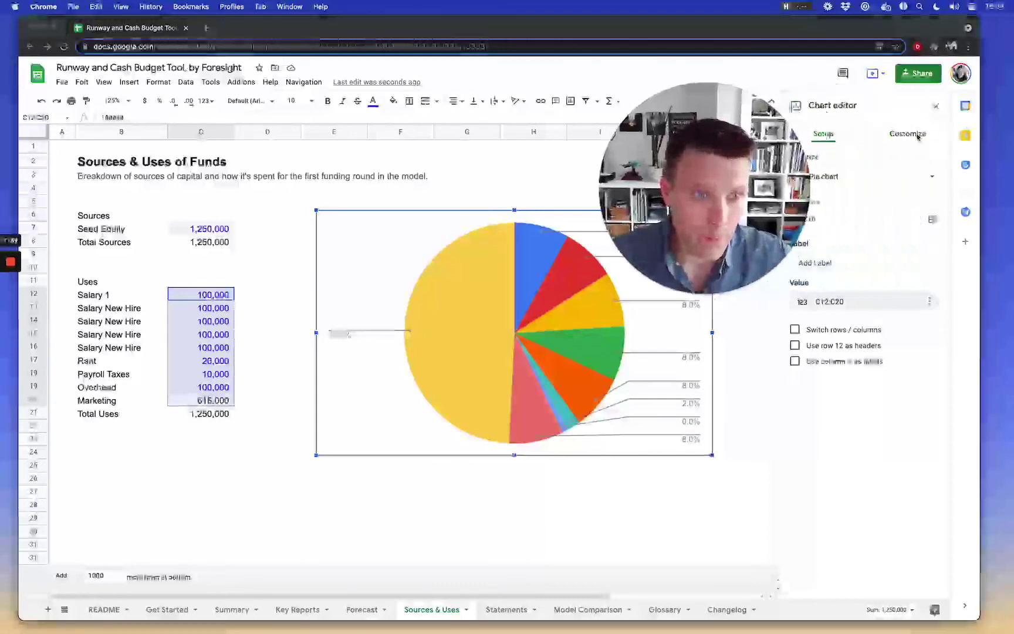
{"action": "mouse_move", "coordinate": [2, 286]}
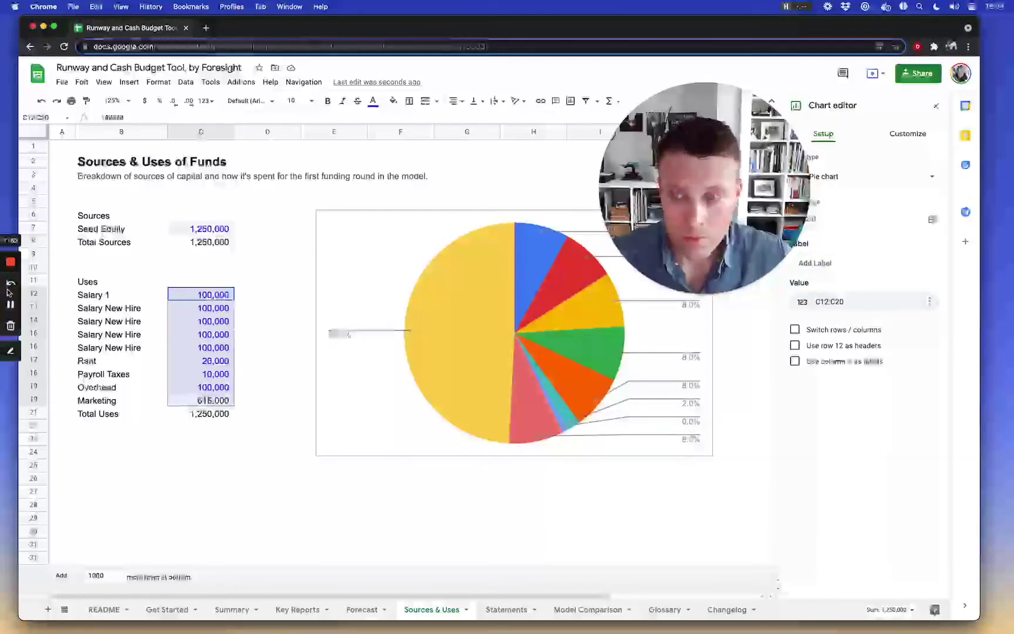
{"action": "left_click", "coordinate": [10, 305]}
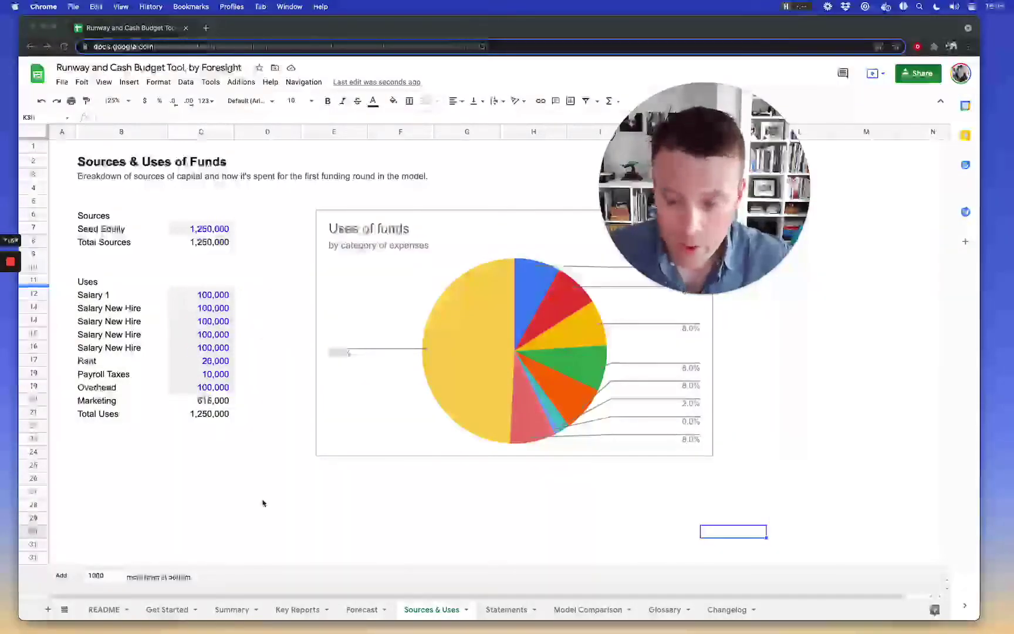
Link the first Uses label in B12 to the Salaries and Benefits category under Totals by Category on the Forecast sheet.
{"action": "left_click", "coordinate": [114, 299]}
{"action": "type", "text": "="}
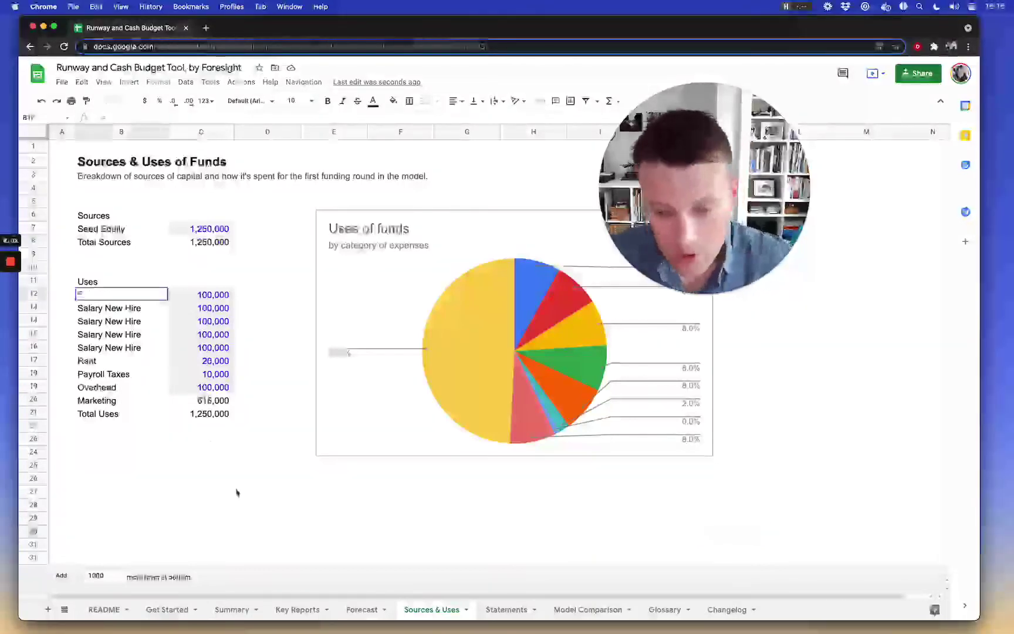
{"action": "left_click", "coordinate": [362, 610]}
{"action": "scroll", "coordinate": [392, 473], "scroll_direction": "down", "scroll_amount": 8}
{"action": "scroll", "coordinate": [394, 474], "scroll_direction": "up", "scroll_amount": 5}
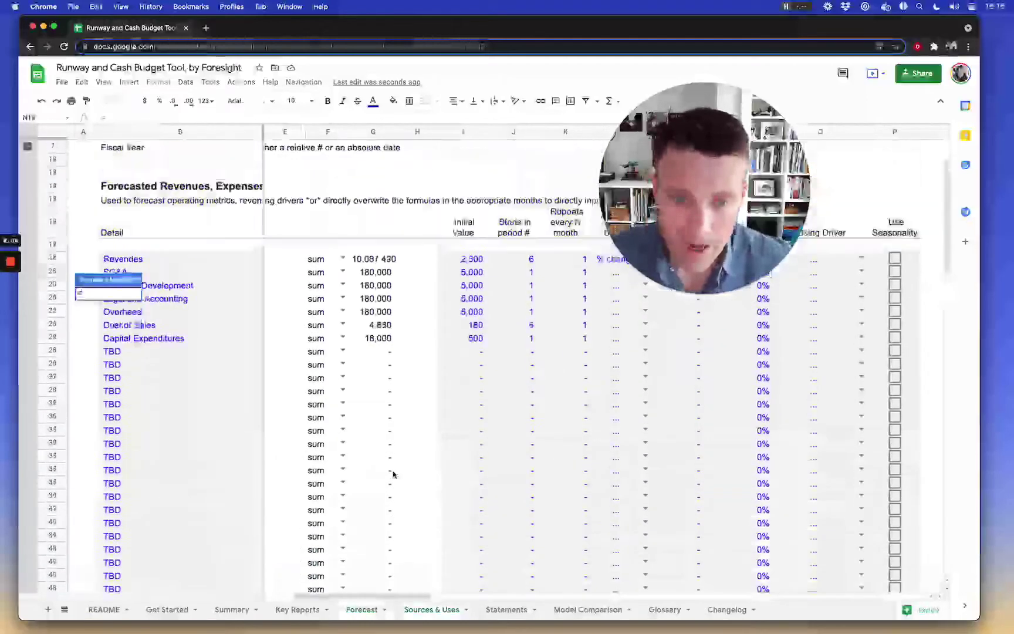
{"action": "scroll", "coordinate": [393, 474], "scroll_direction": "down", "scroll_amount": 10}
{"action": "scroll", "coordinate": [393, 475], "scroll_direction": "down", "scroll_amount": 2}
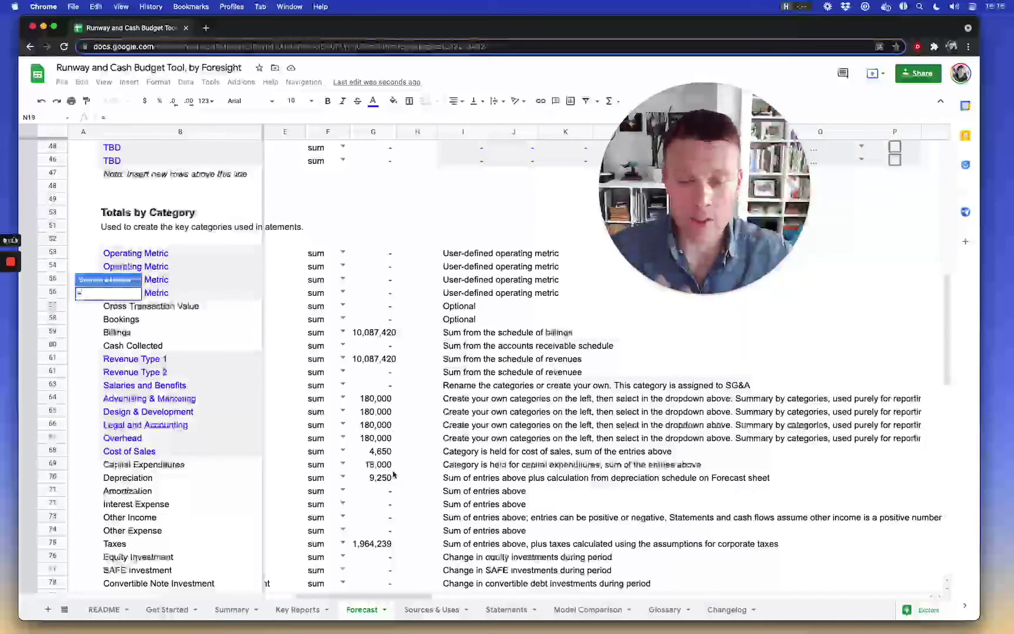
{"action": "left_click", "coordinate": [207, 387]}
{"action": "key", "text": "Return"}
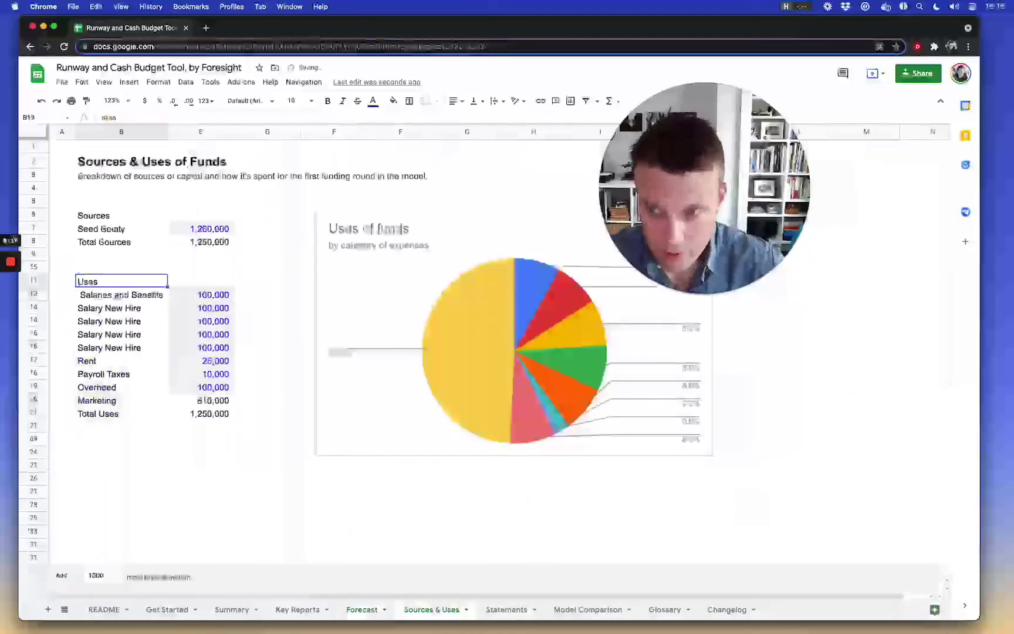
Copy the linked label formula in B12 down through B20 to cover all the Uses labels.
{"action": "key", "text": "ctrl+c"}
{"action": "key", "text": "Down"}
{"action": "key", "text": "shift+Down"}
{"action": "left_click", "coordinate": [122, 295]}
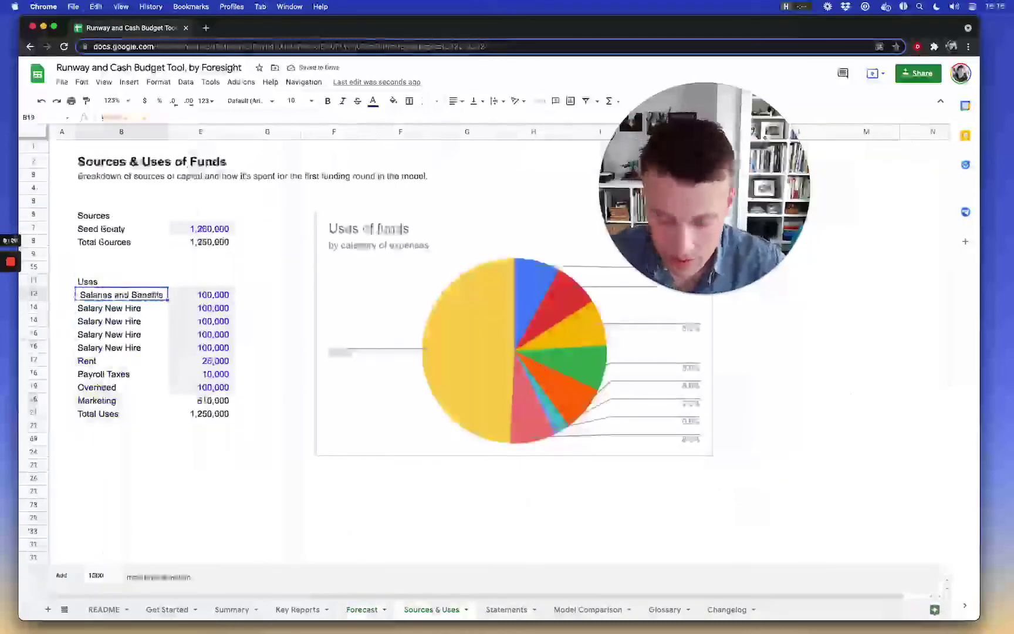
{"action": "key", "text": "shift+Down"}
{"action": "key", "text": "shift+Down"}
{"action": "key", "text": "shift+Down"}
{"action": "key", "text": "shift+Down"}
{"action": "key", "text": "shift+Down"}
{"action": "key", "text": "shift+Down"}
{"action": "key", "text": "shift+Down"}
{"action": "key", "text": "shift+Down"}
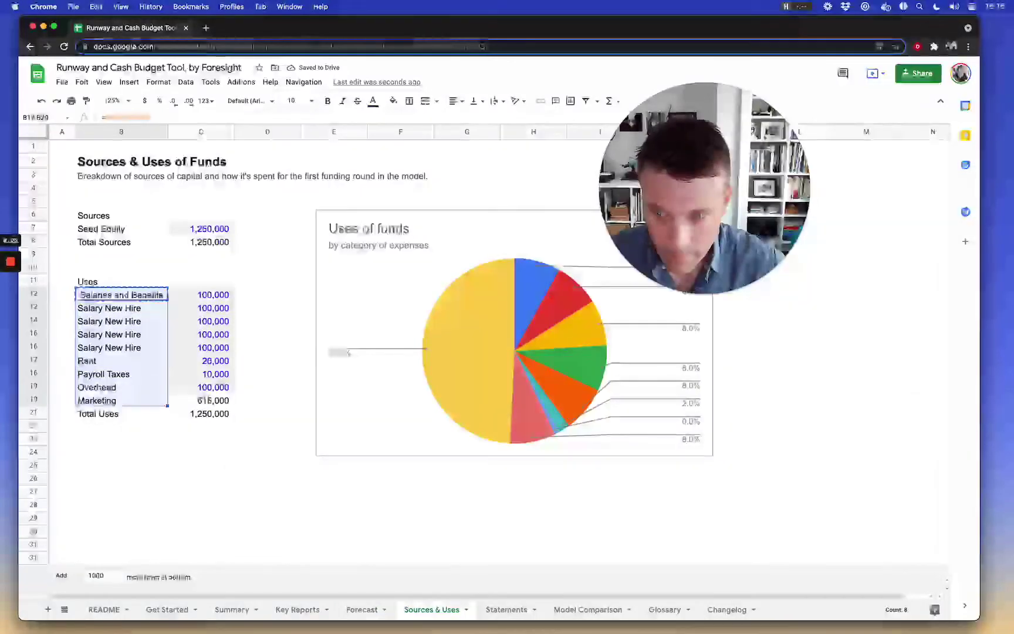
{"action": "key", "text": "ctrl+v"}
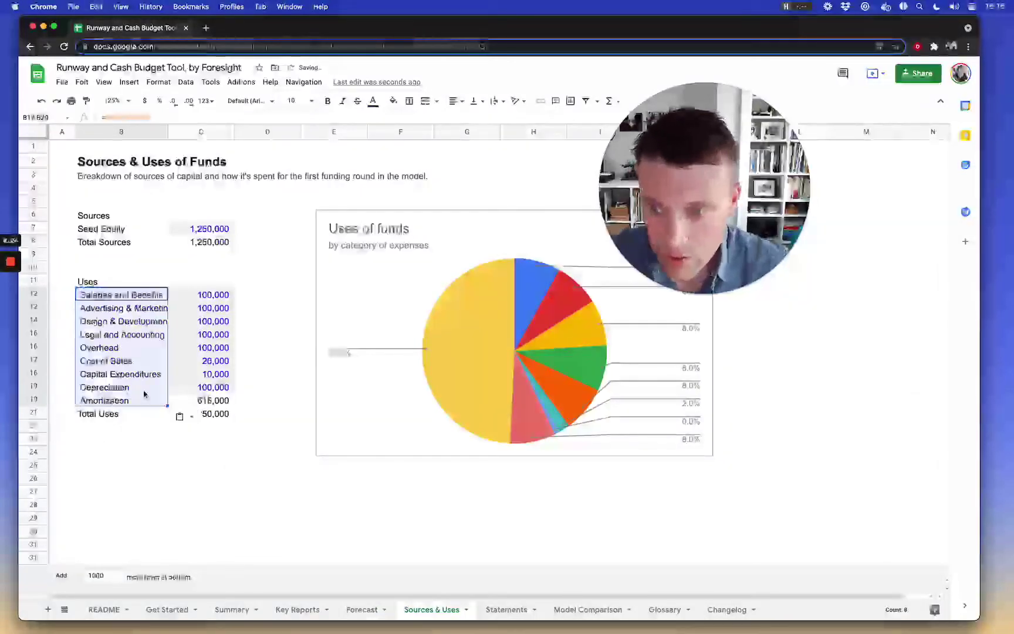
Compare the labels with the Forecast categories and delete the Depreciation and Amortization rows 19 and 20 from the Uses table.
{"action": "left_click", "coordinate": [376, 608]}
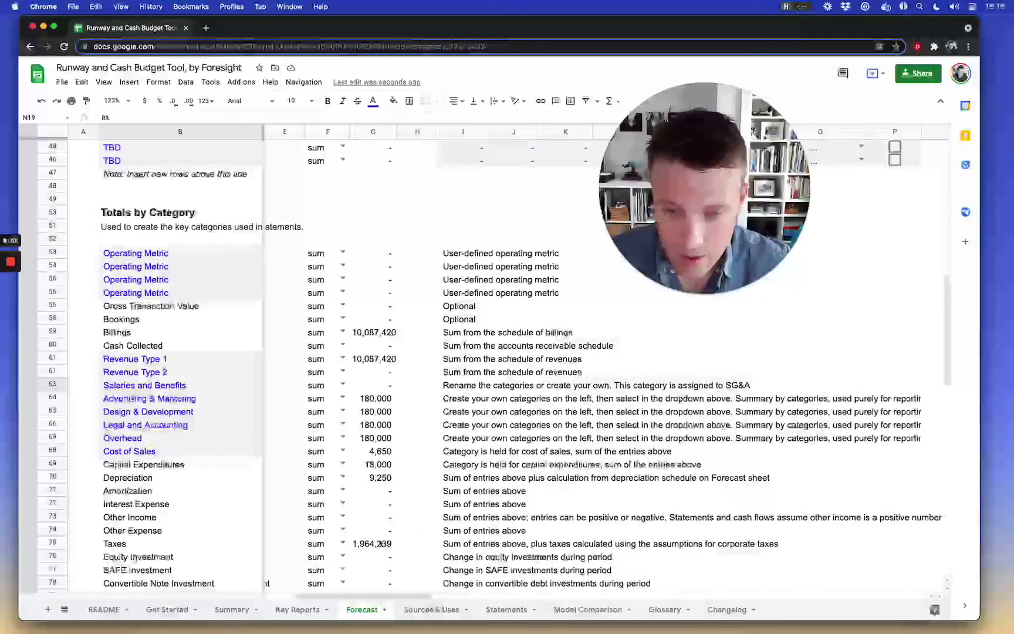
{"action": "left_click", "coordinate": [429, 608]}
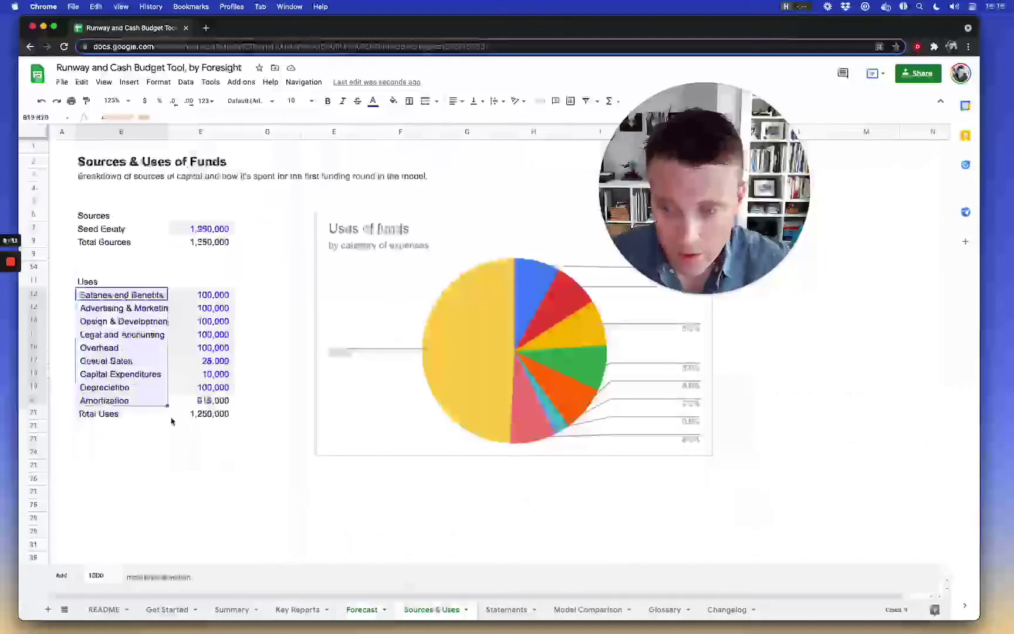
{"action": "left_click", "coordinate": [116, 402]}
{"action": "left_click_drag", "start_coordinate": [34, 387], "coordinate": [34, 400]}
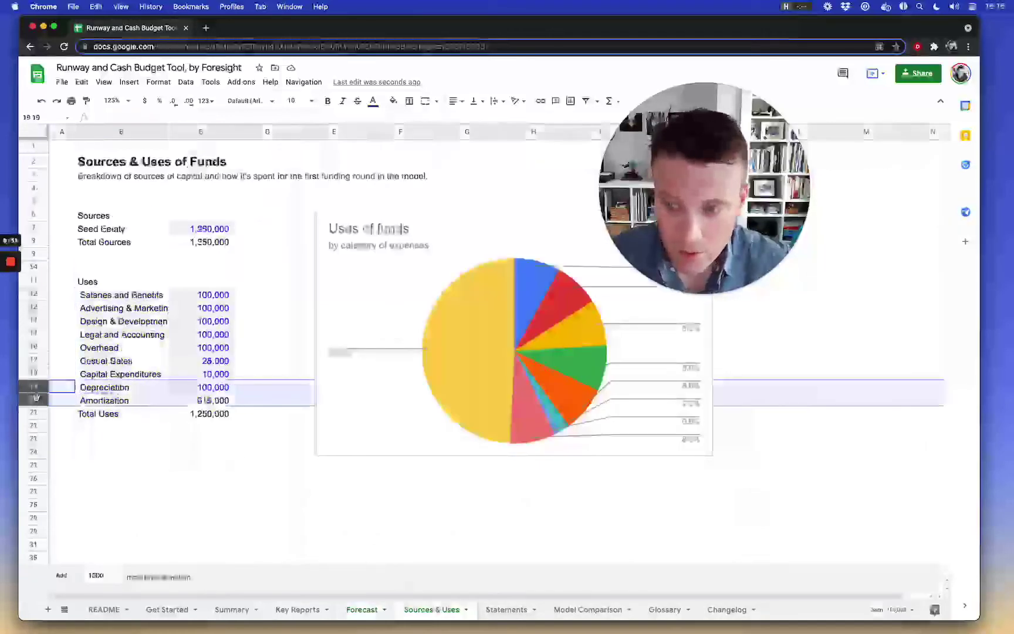
{"action": "right_click", "coordinate": [33, 400]}
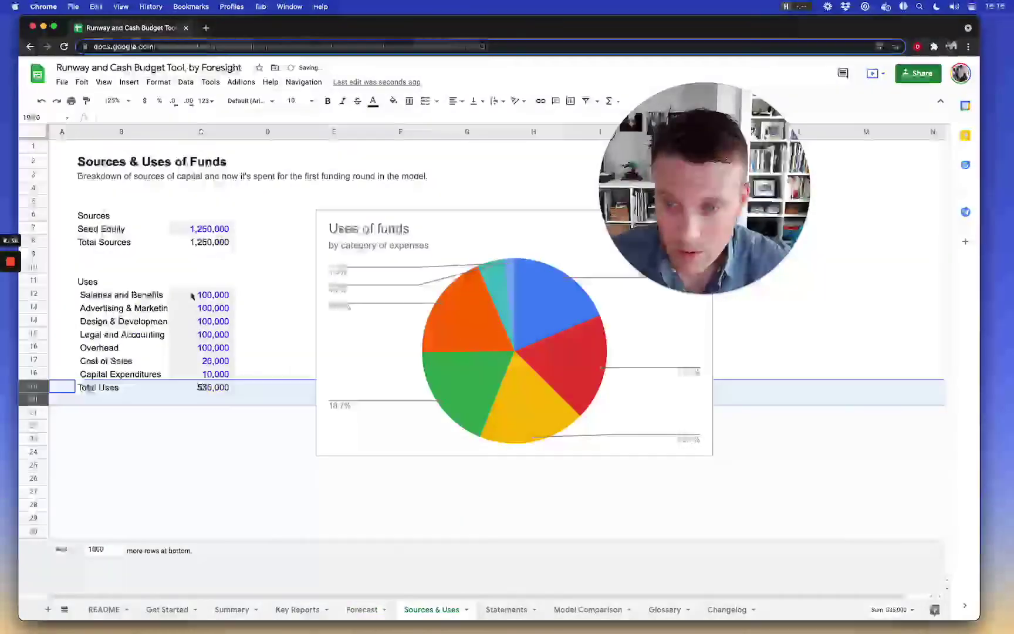
{"action": "left_click", "coordinate": [117, 189]}
{"action": "left_click", "coordinate": [226, 359]}
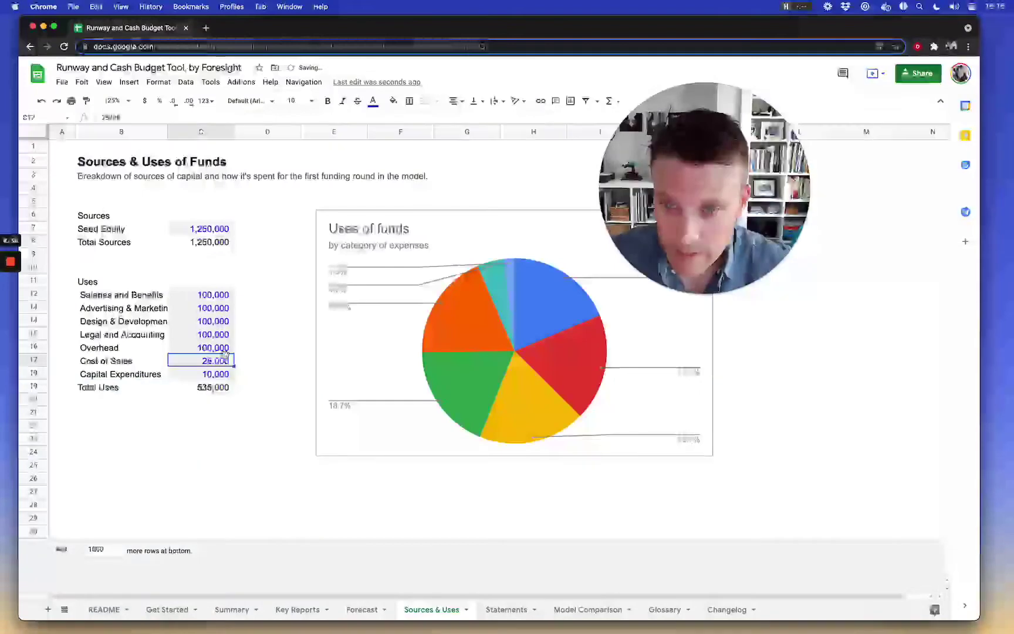
{"action": "left_click", "coordinate": [225, 298]}
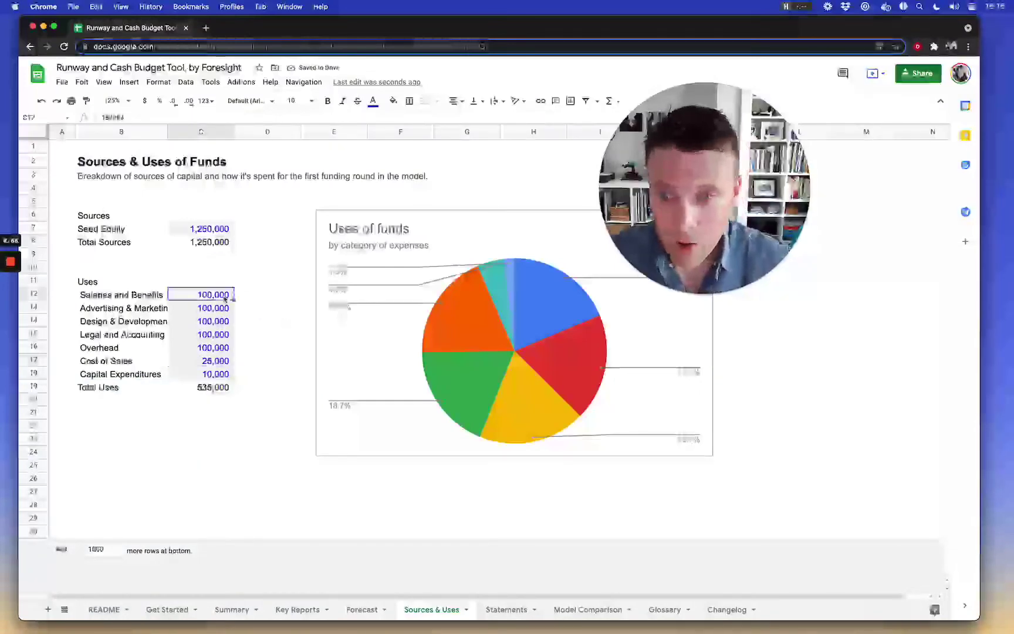
{"action": "left_click", "coordinate": [203, 229]}
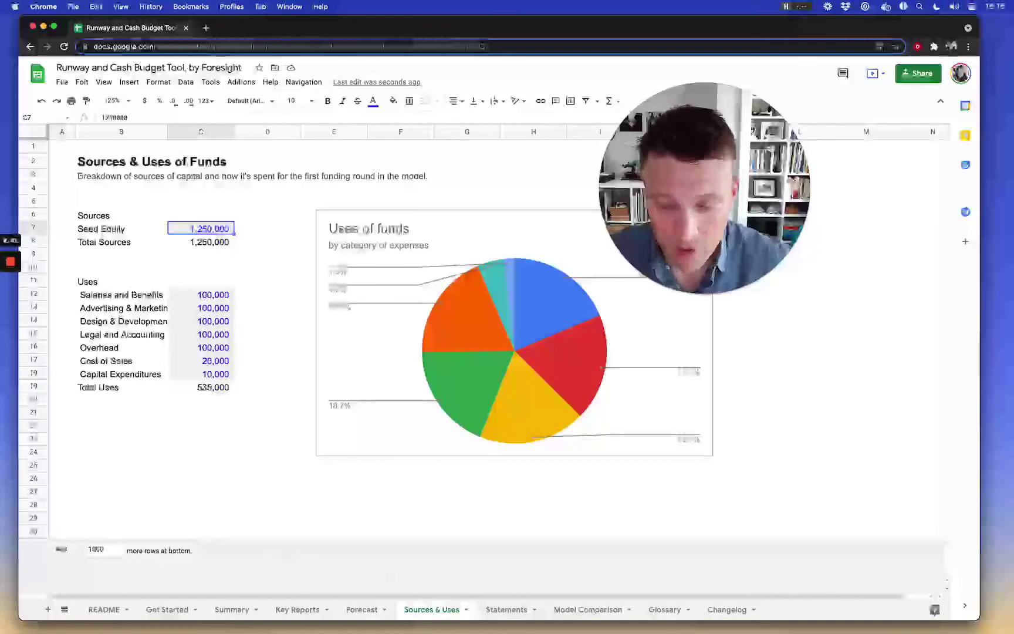
On the Forecast sheet, replace the first TBD detail in B25 with Equity Investment.
{"action": "left_click", "coordinate": [359, 610]}
{"action": "scroll", "coordinate": [429, 502], "scroll_direction": "up", "scroll_amount": 2}
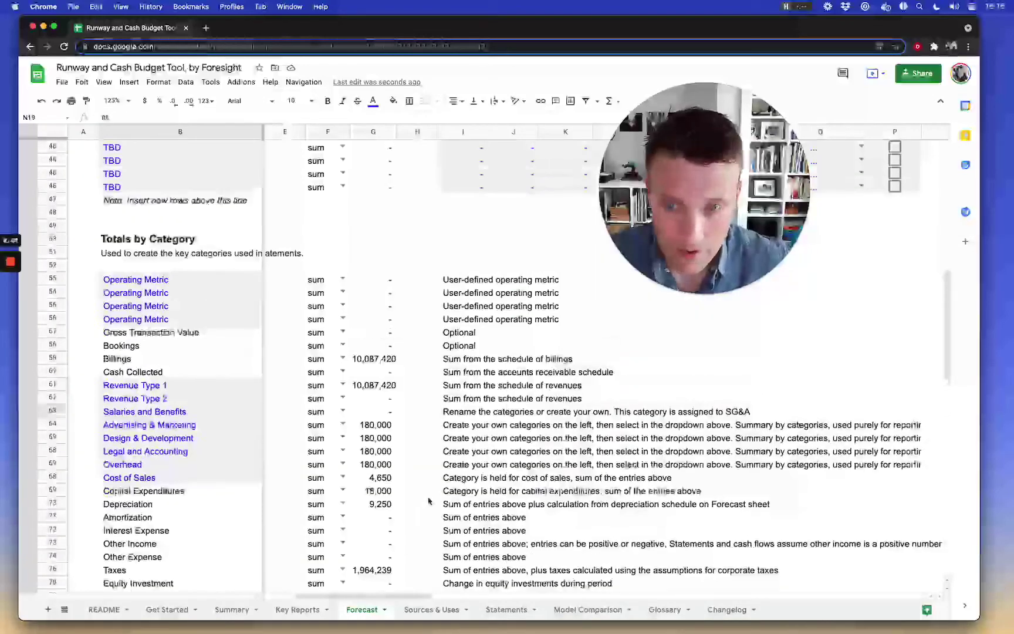
{"action": "scroll", "coordinate": [429, 501], "scroll_direction": "up", "scroll_amount": 12}
{"action": "left_click", "coordinate": [107, 379]}
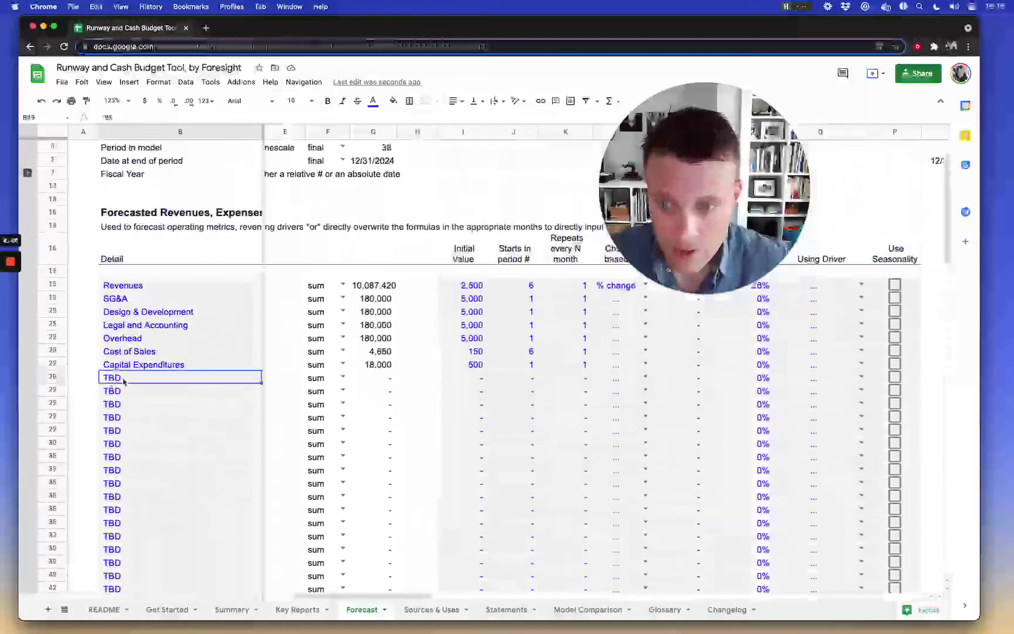
{"action": "type", "text": "Equity"}
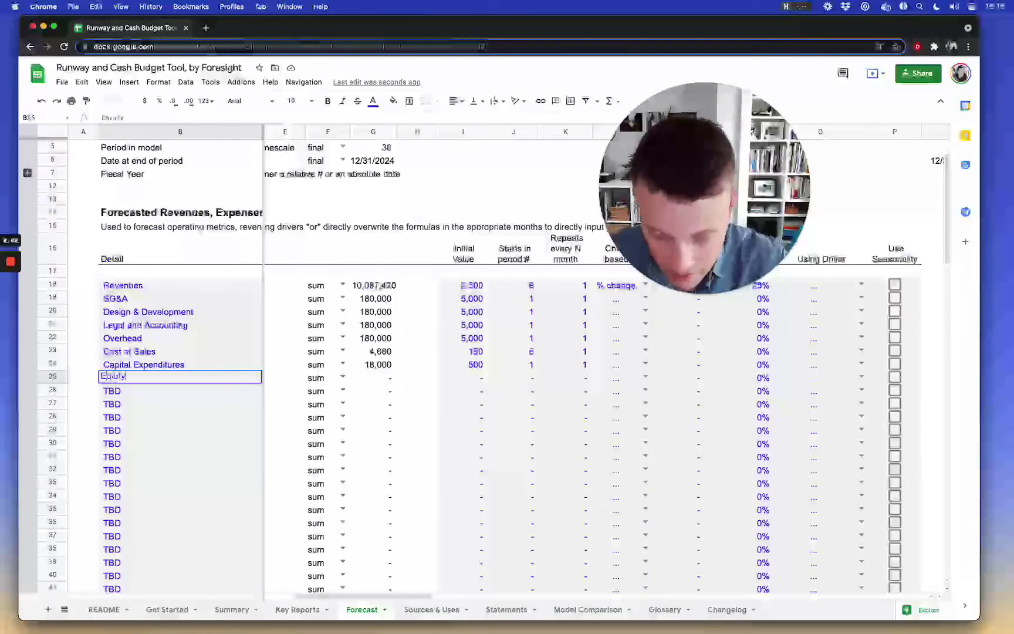
{"action": "key", "text": "BackSpace"}
{"action": "key", "text": "BackSpace"}
{"action": "key", "text": "BackSpace"}
{"action": "key", "text": "BackSpace"}
{"action": "type", "text": "uit"}
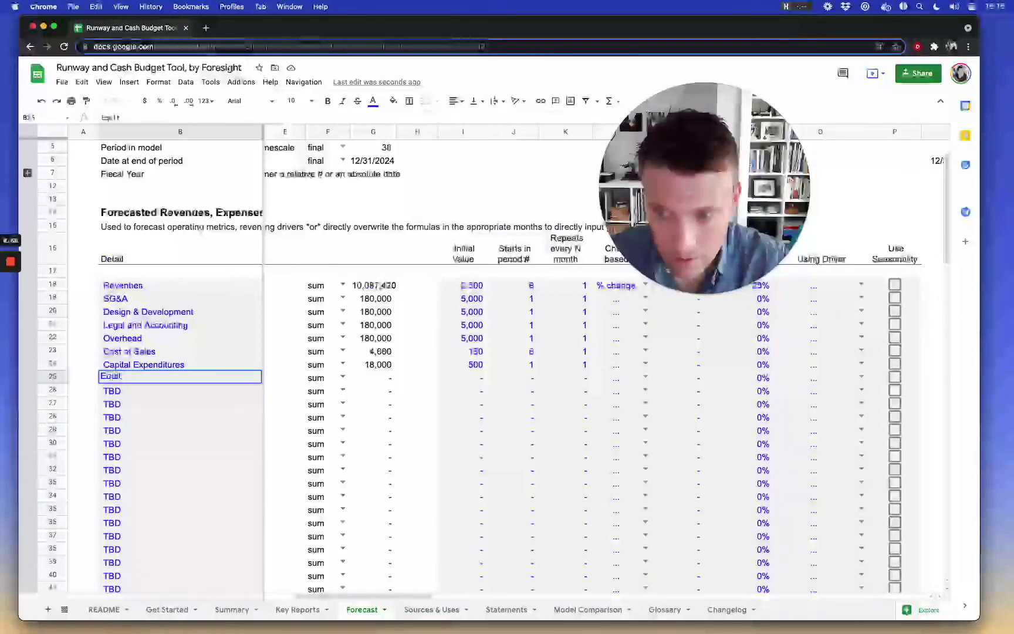
{"action": "type", "text": "y investment"}
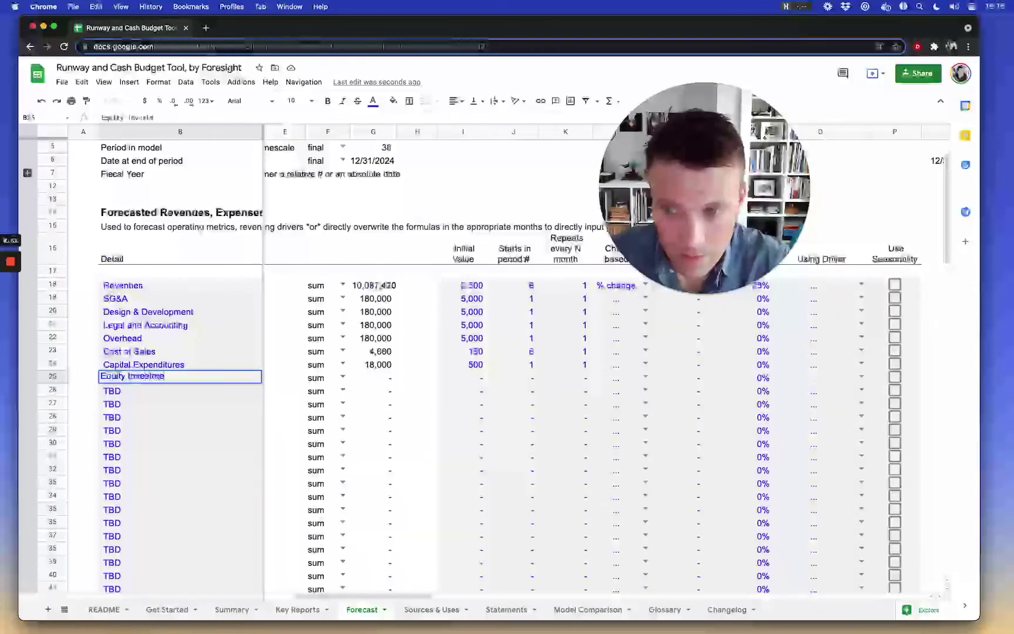
{"action": "key", "text": "Tab"}
{"action": "key", "text": "Tab"}
{"action": "key", "text": "Tab"}
{"action": "key", "text": "Tab"}
{"action": "key", "text": "Tab"}
{"action": "key", "text": "Tab"}
{"action": "key", "text": "Tab"}
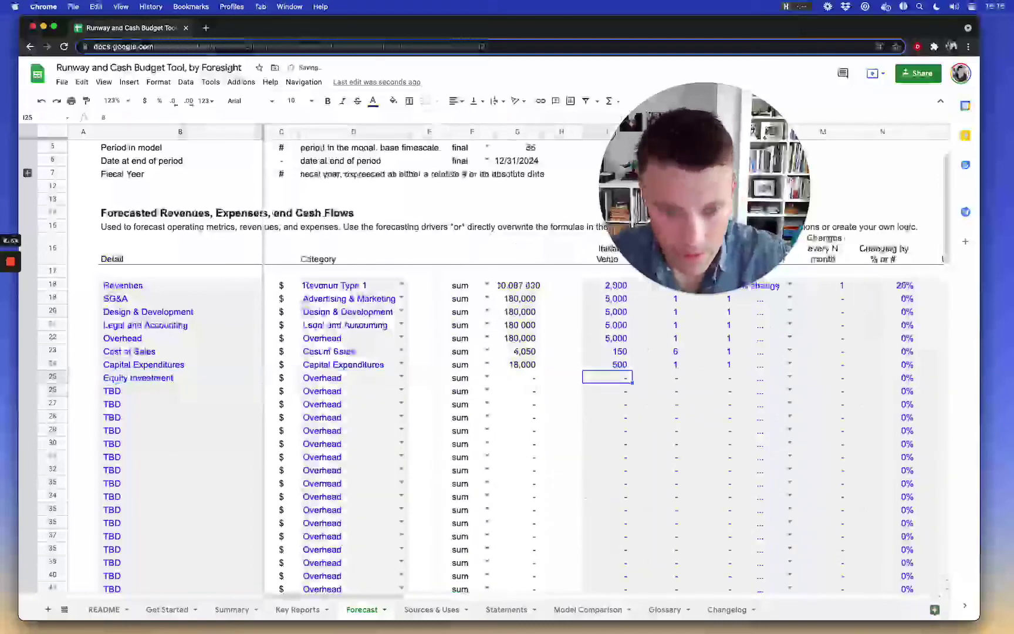
{"action": "type", "text": "1250000"}
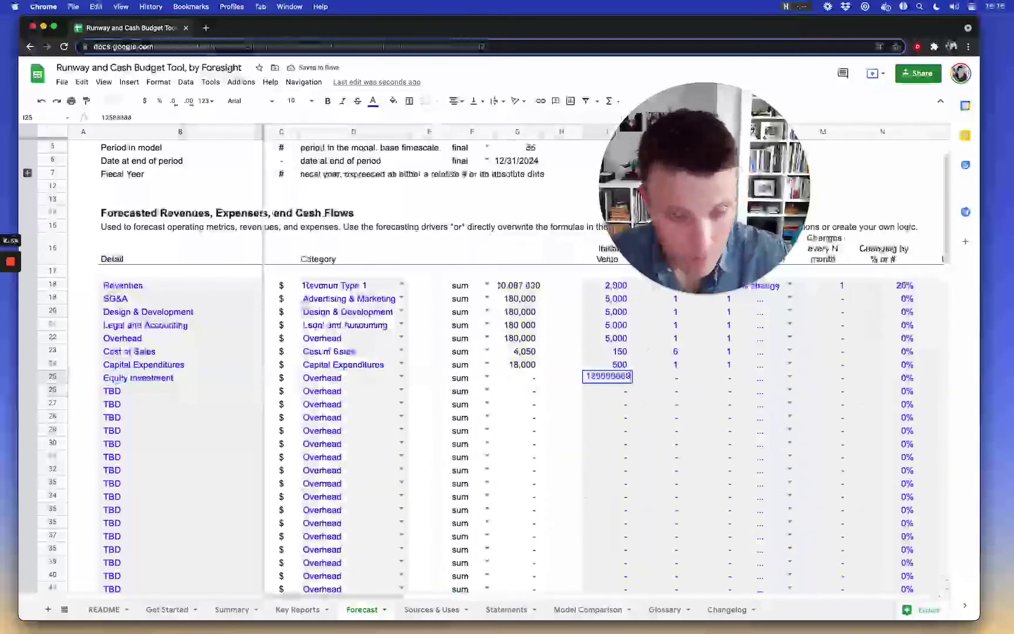
{"action": "key", "text": "Return"}
Set the Equity Investment row to start in period 1.
{"action": "key", "text": "Up"}
{"action": "key", "text": "Left"}
{"action": "key", "text": "Left"}
{"action": "key", "text": "Left"}
{"action": "key", "text": "Left"}
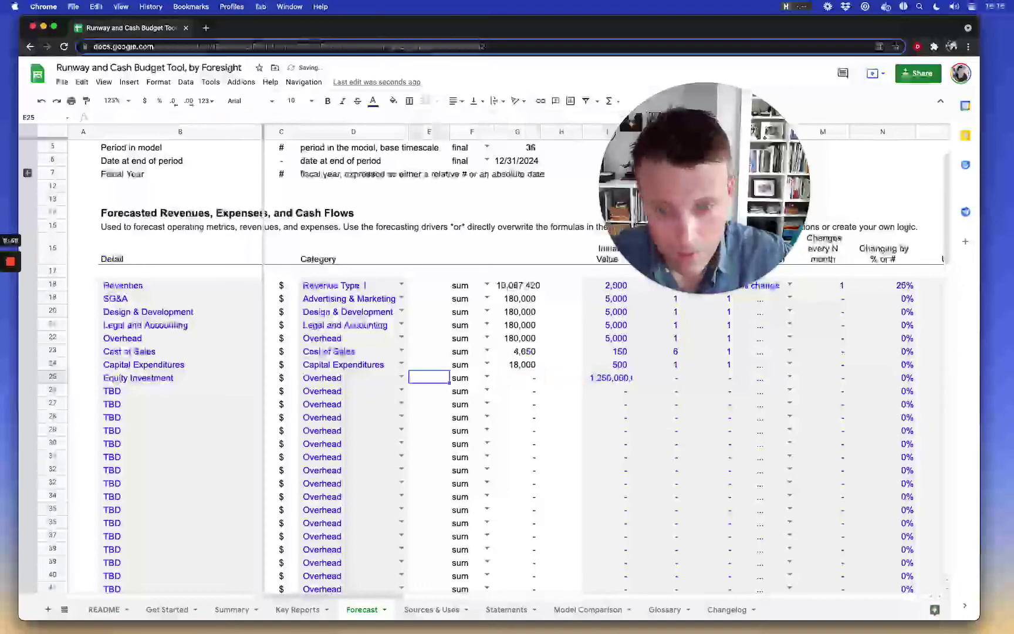
{"action": "left_click", "coordinate": [673, 379]}
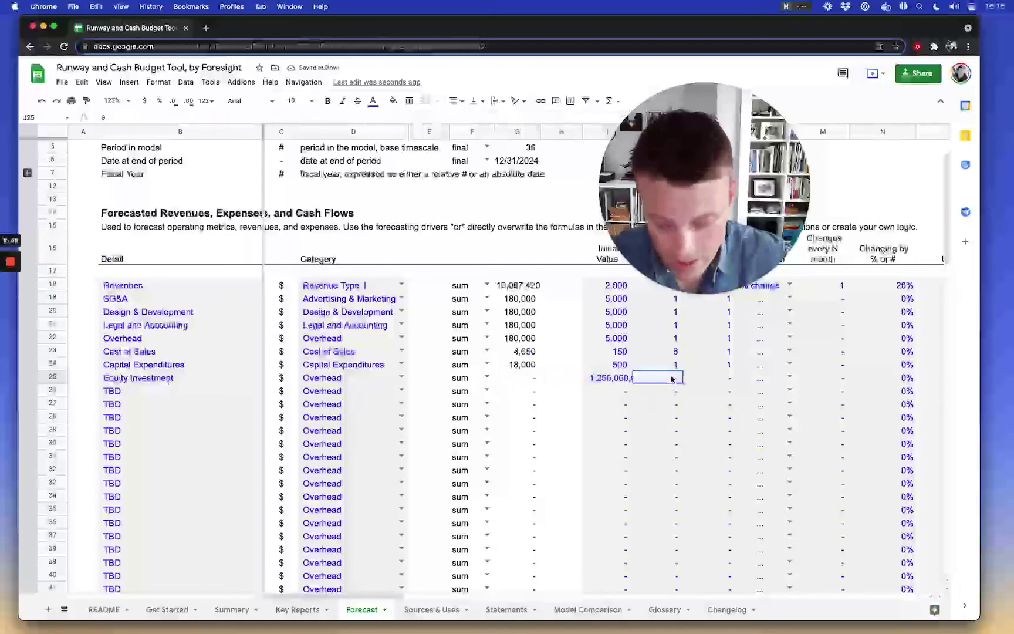
{"action": "type", "text": "1"}
{"action": "key", "text": "Return"}
Change the category of the Equity Investment row in D25 from Overhead to Equity Investment.
{"action": "right_click", "coordinate": [391, 390]}
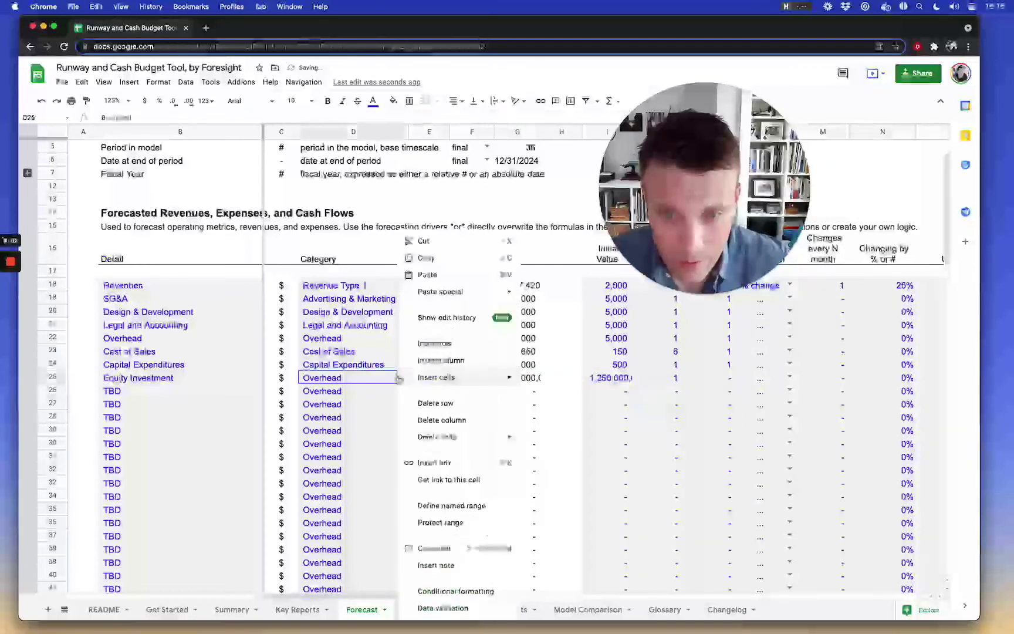
{"action": "key", "text": "Escape"}
{"action": "left_click", "coordinate": [394, 379]}
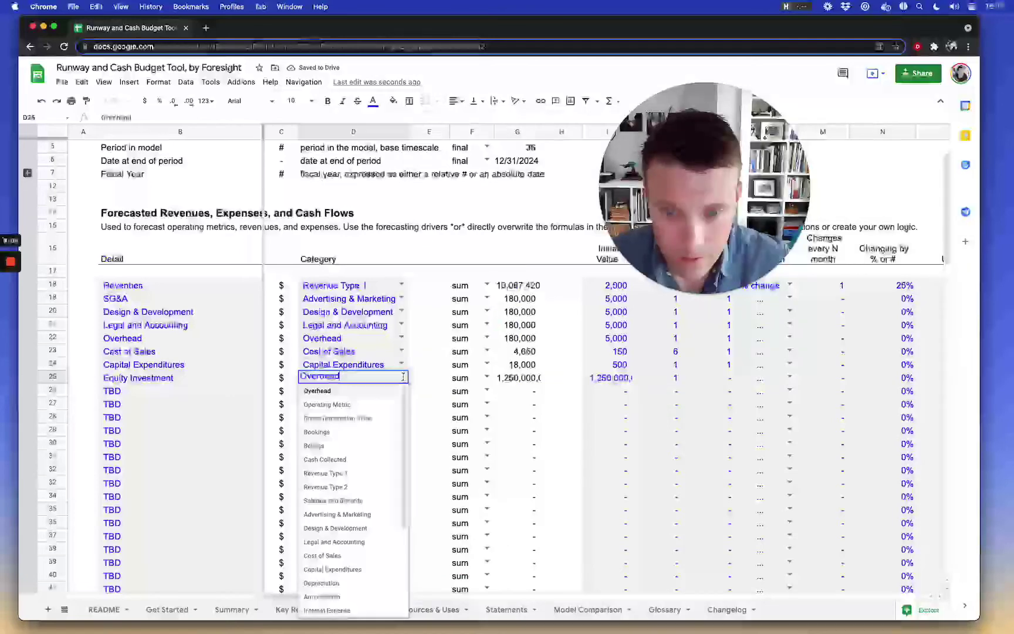
{"action": "scroll", "coordinate": [379, 463], "scroll_direction": "down", "scroll_amount": 3}
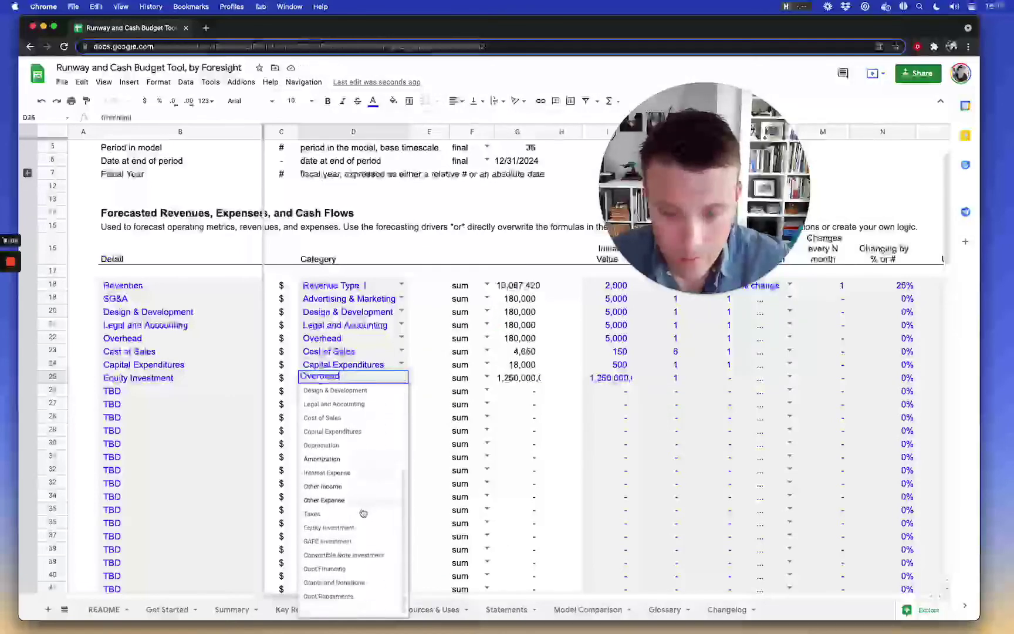
{"action": "left_click", "coordinate": [353, 527]}
{"action": "left_click", "coordinate": [517, 457]}
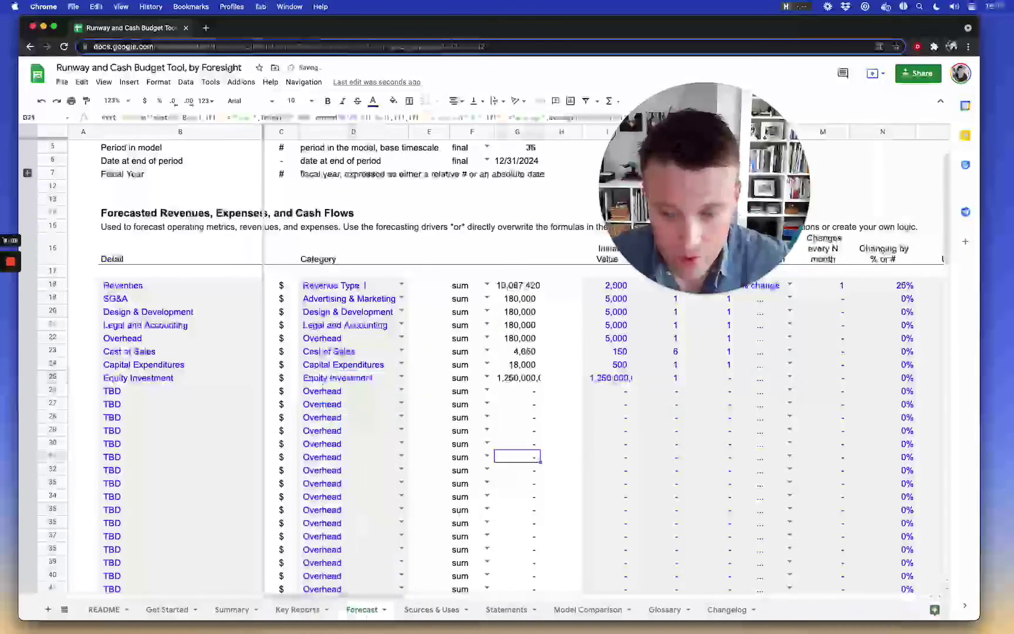
Check cash flow from financing on the Summary sheet, and correct the Equity Investment initial value in Forecast I25 to 1250000.
{"action": "left_click", "coordinate": [166, 612]}
{"action": "left_click", "coordinate": [215, 611]}
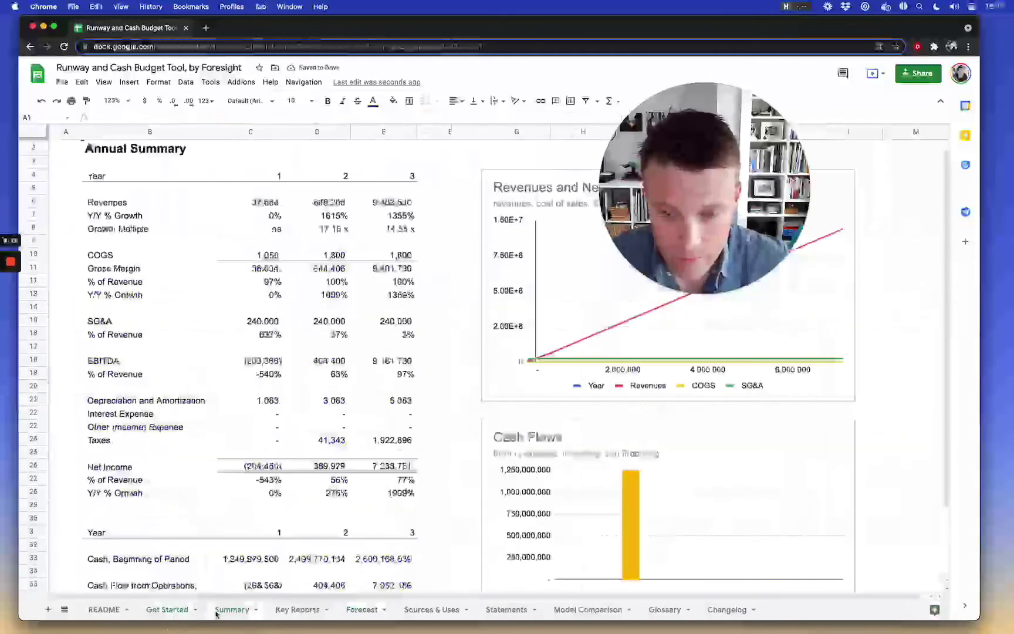
{"action": "scroll", "coordinate": [646, 470], "scroll_direction": "down", "scroll_amount": 3}
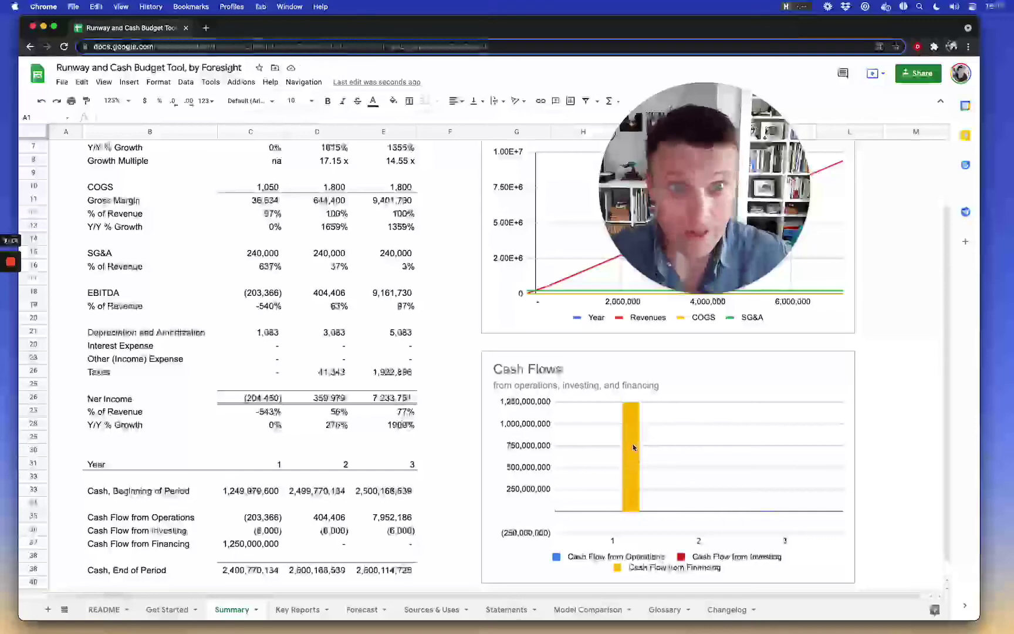
{"action": "left_click", "coordinate": [250, 544]}
{"action": "left_click", "coordinate": [362, 611]}
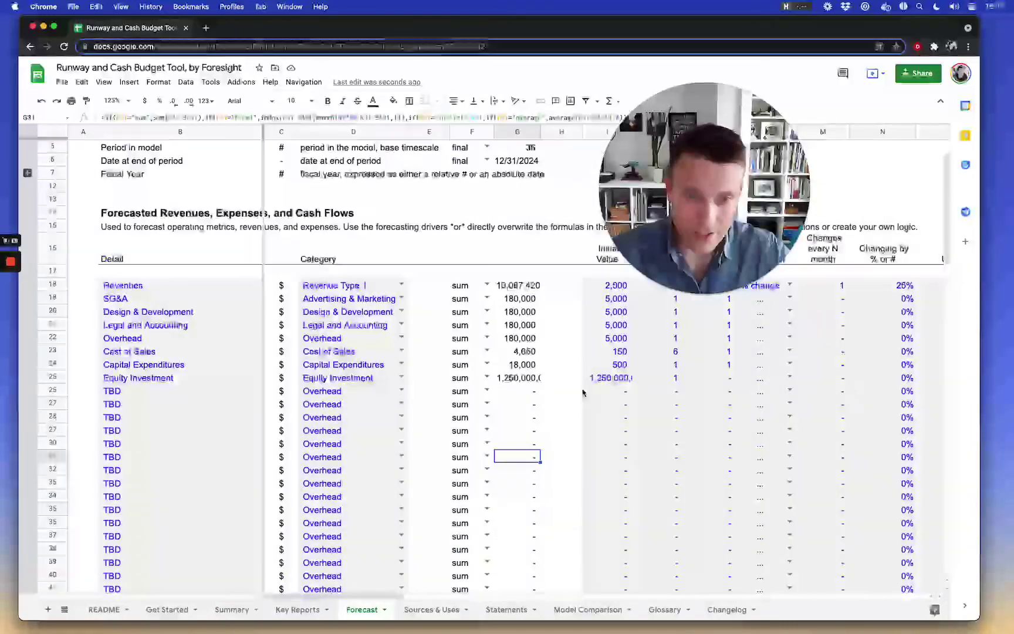
{"action": "left_click", "coordinate": [601, 379]}
{"action": "left_click", "coordinate": [288, 119]}
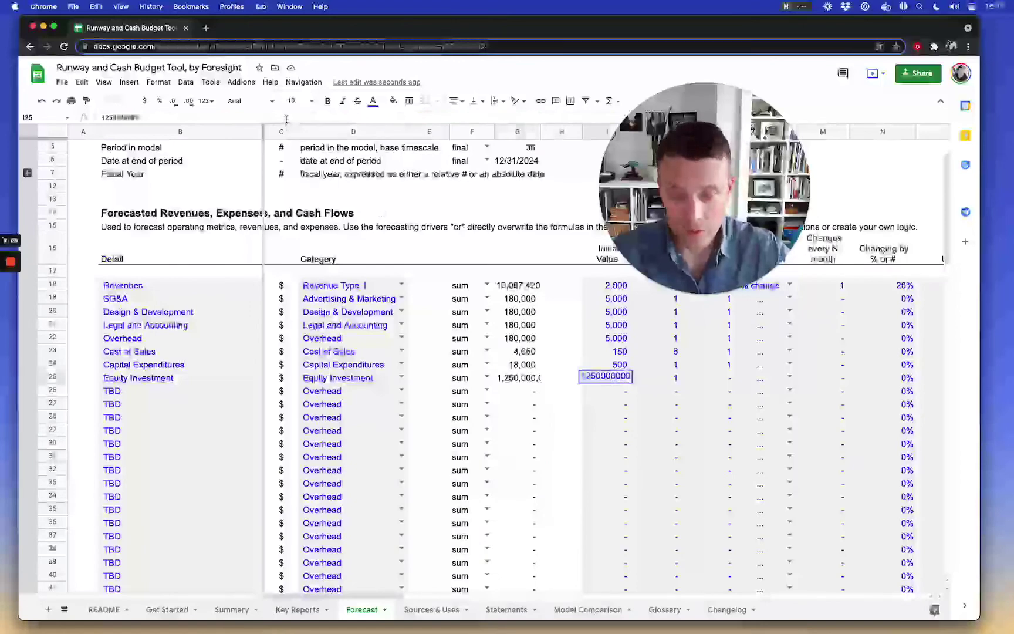
{"action": "key", "text": "Return"}
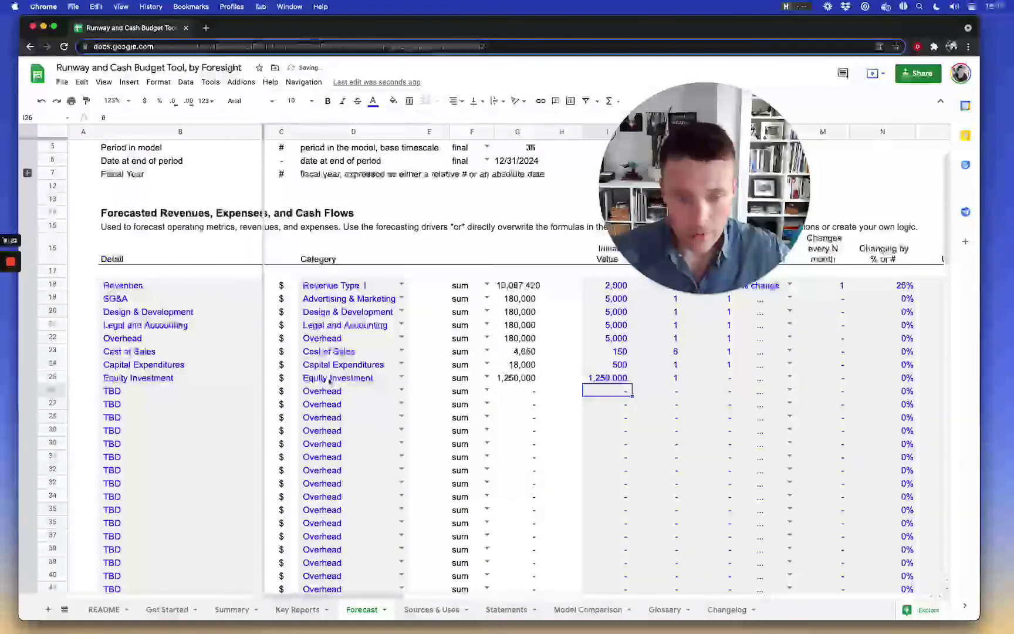
On the Sources & Uses sheet, move the sources and uses table down one row and enter Month for expenses to cover in B5.
{"action": "left_click", "coordinate": [431, 610]}
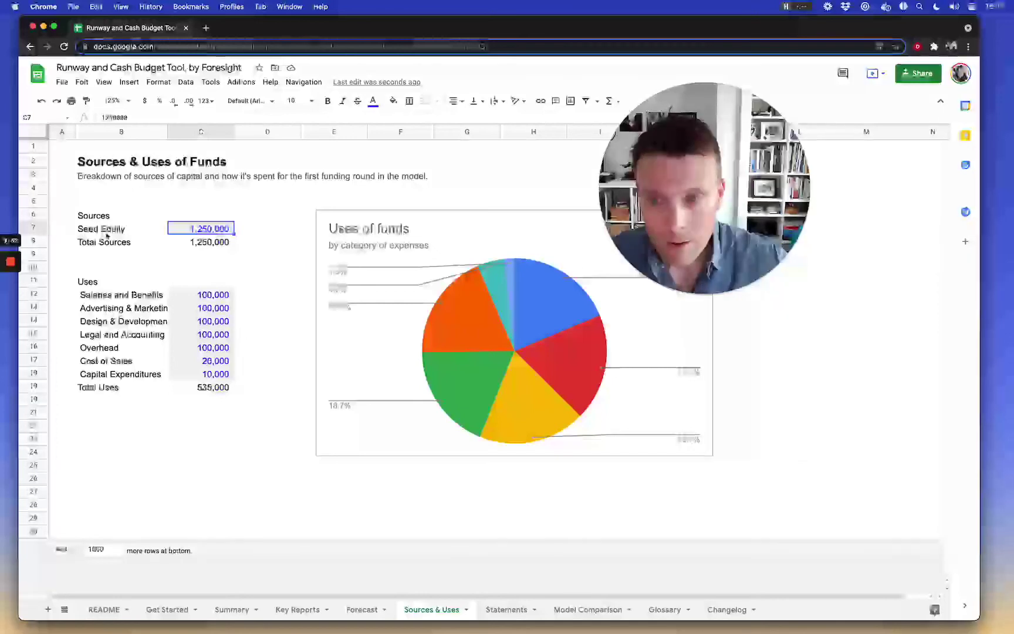
{"action": "left_click_drag", "start_coordinate": [85, 218], "coordinate": [197, 399]}
{"action": "left_click", "coordinate": [122, 201]}
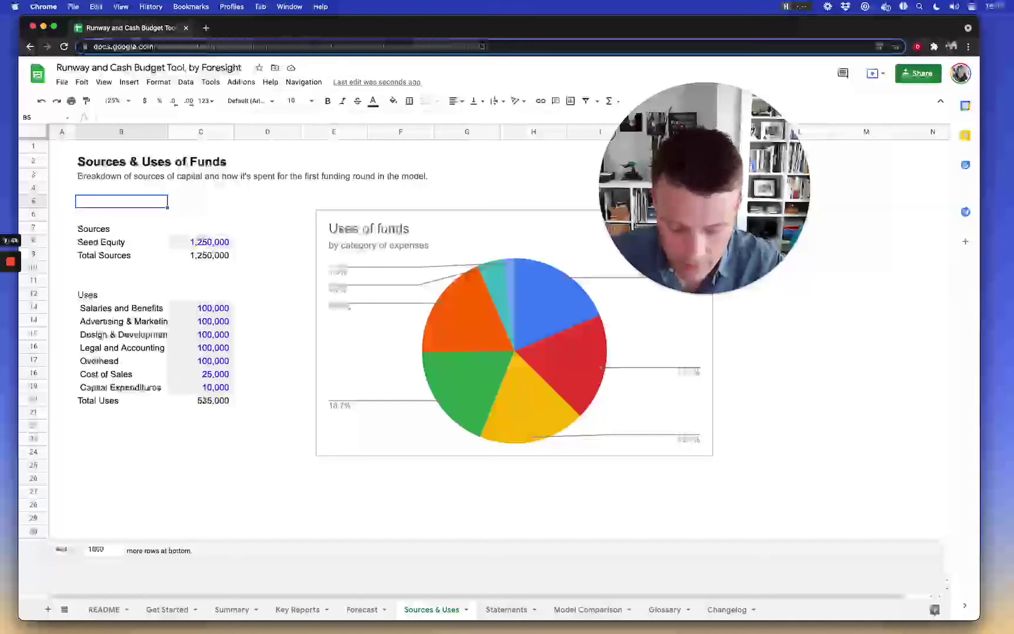
{"action": "type", "text": "Month for"}
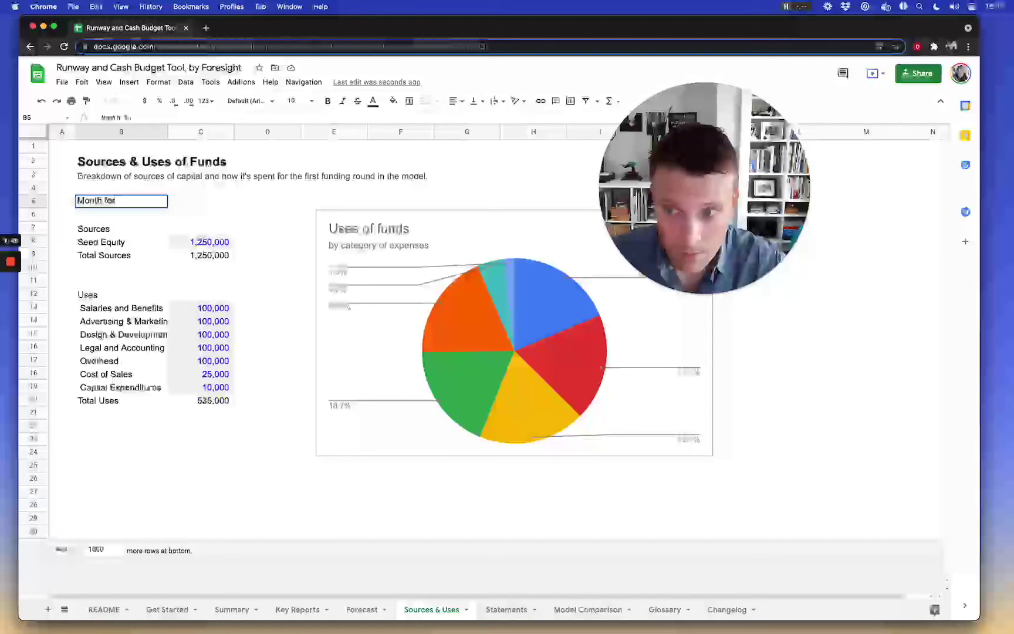
{"action": "type", "text": " expenses"}
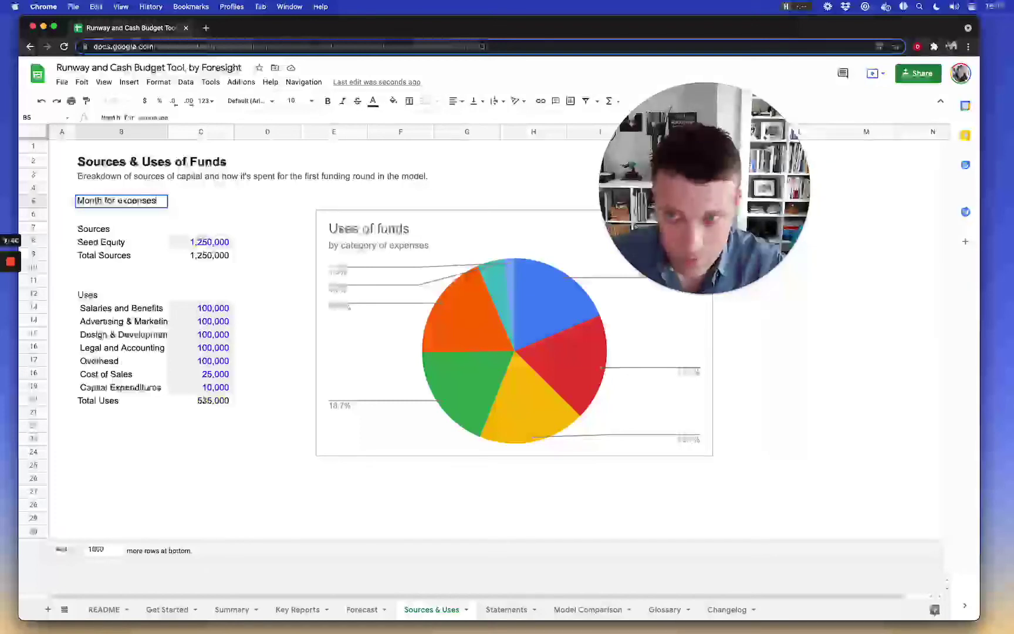
{"action": "type", "text": " to cov"}
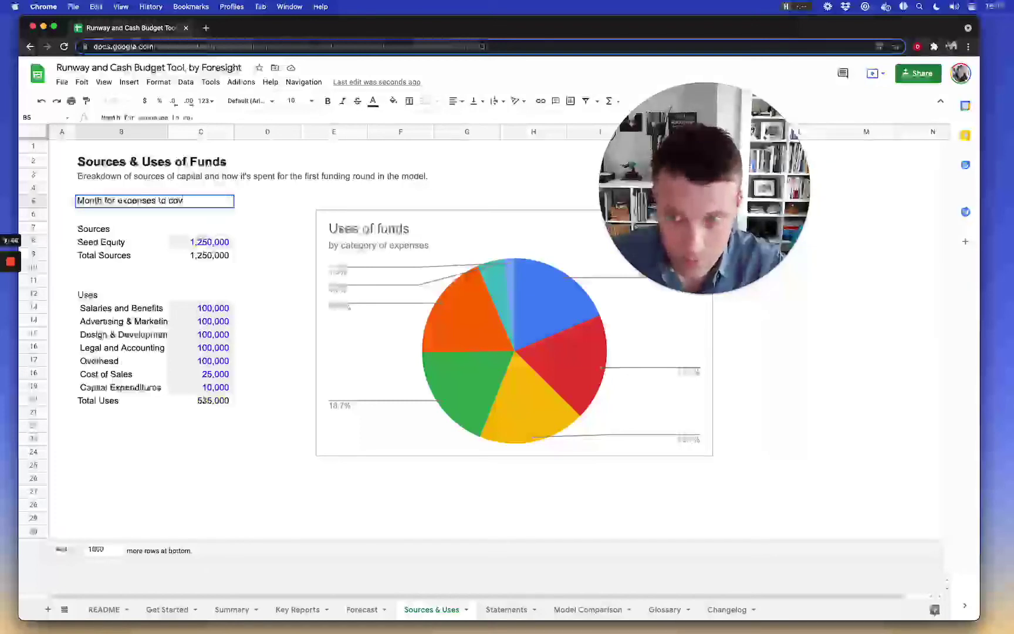
{"action": "type", "text": "er"}
{"action": "key", "text": "Return"}
Copy the Seed Equity amount cell into C5 to reuse its input formatting, and set the value in C5 to 18.
{"action": "key", "text": "shift+Up"}
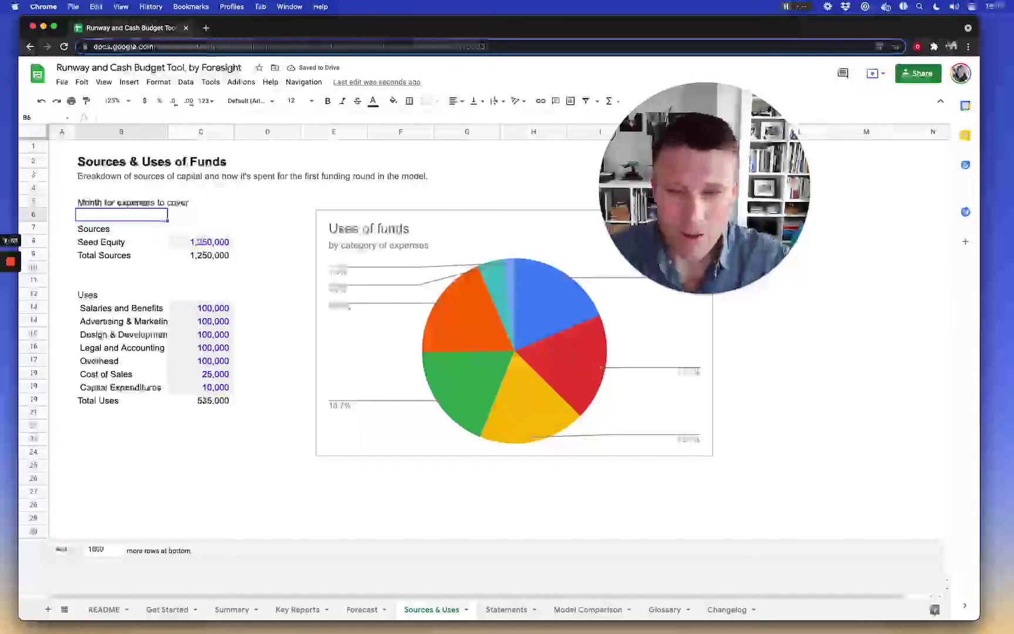
{"action": "key", "text": "Up"}
{"action": "key", "text": "Right"}
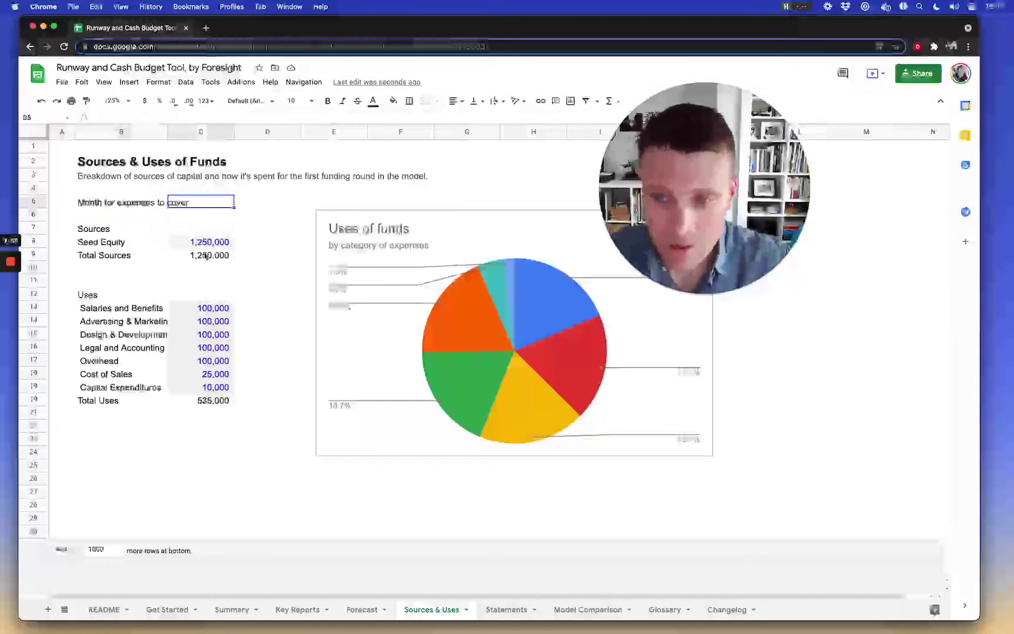
{"action": "left_click", "coordinate": [206, 243]}
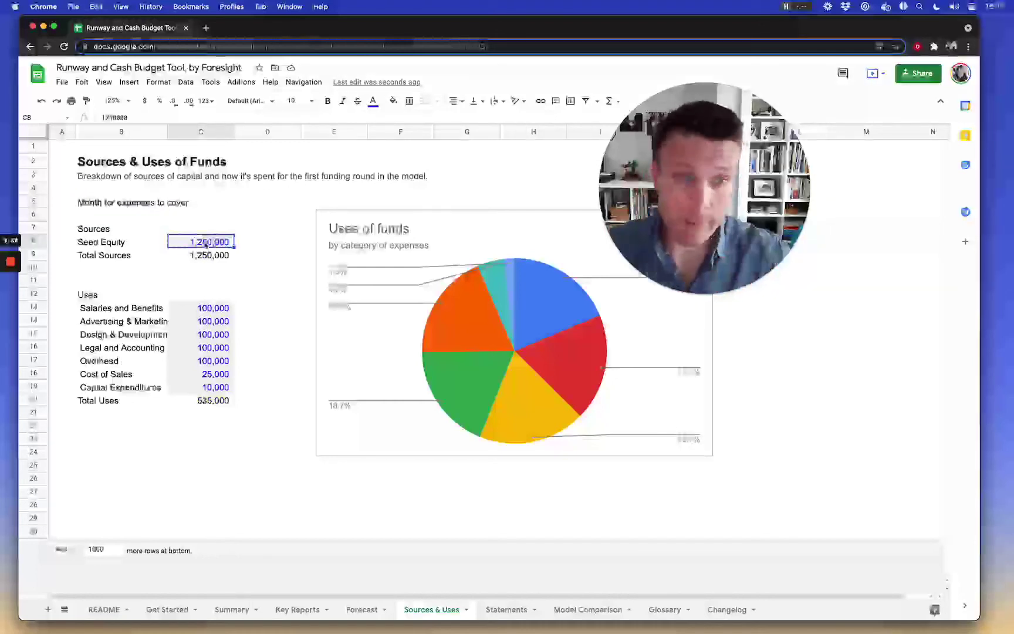
{"action": "key", "text": "super+c"}
{"action": "key", "text": "Up"}
{"action": "key", "text": "Up"}
{"action": "key", "text": "Up"}
{"action": "key", "text": "super+v"}
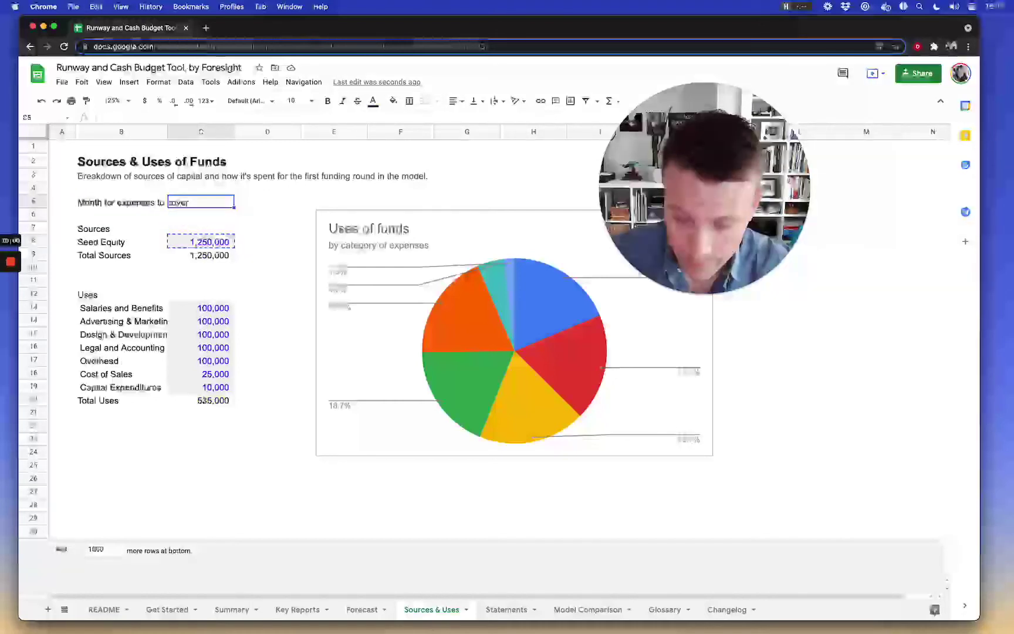
{"action": "key", "text": "Down"}
{"action": "type", "text": "18"}
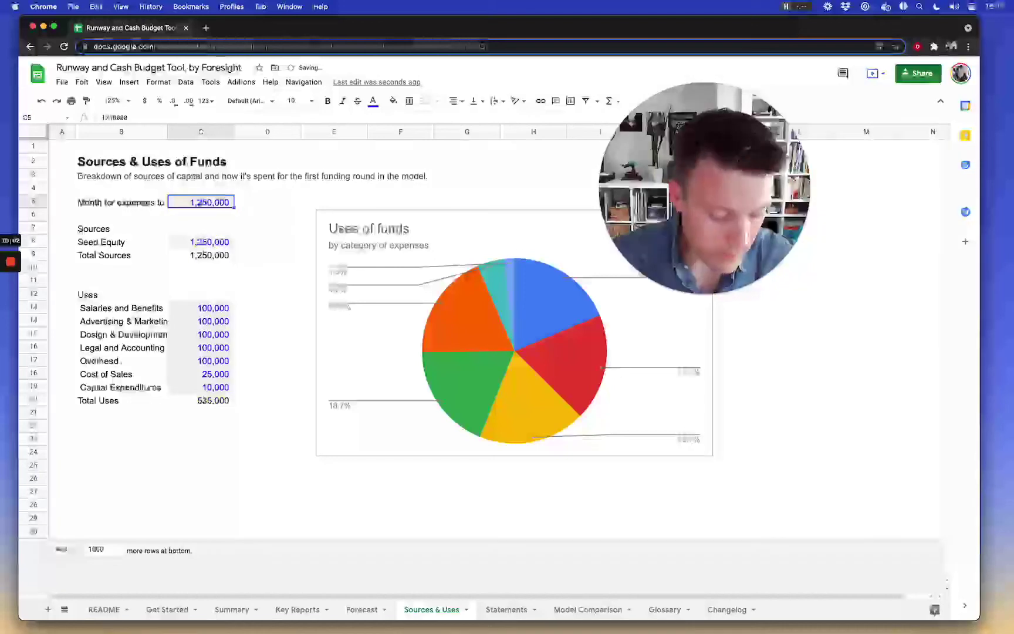
{"action": "key", "text": "Return"}
{"action": "key", "text": "Down"}
{"action": "key", "text": "Down"}
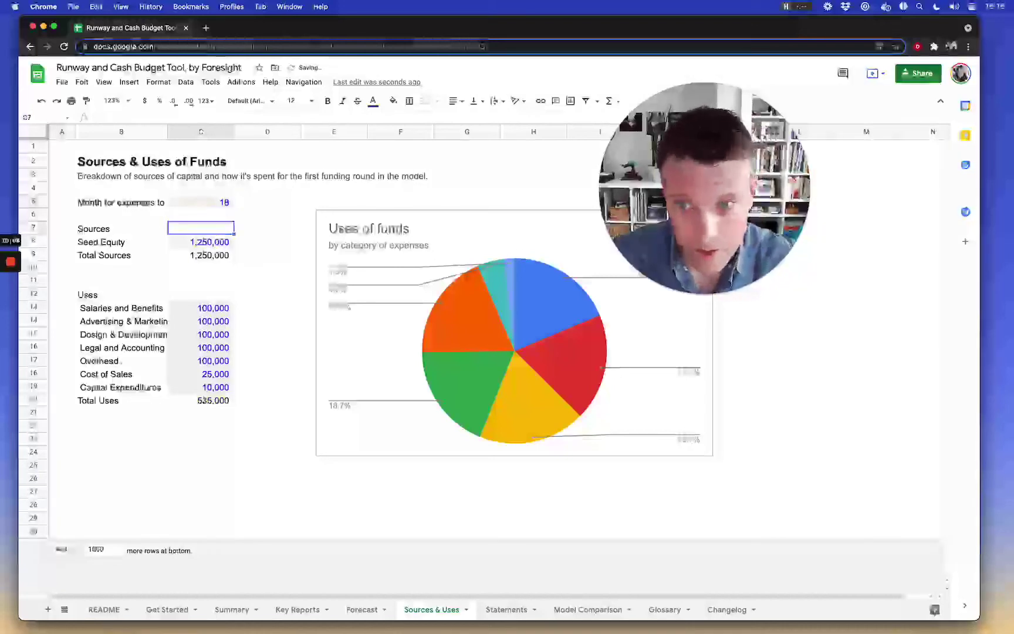
{"action": "type", "text": "="}
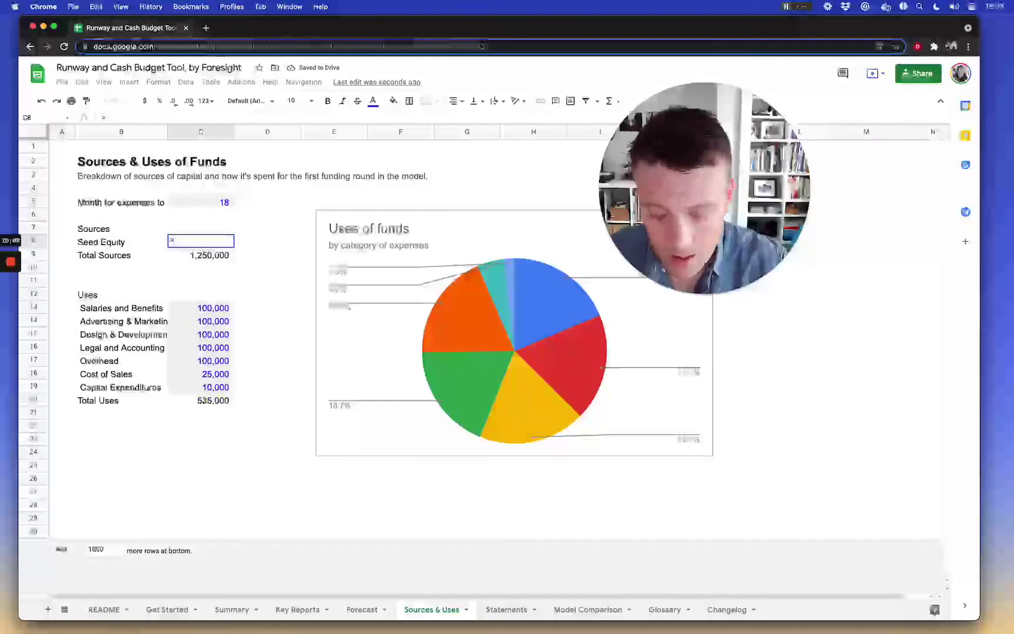
{"action": "type", "text": "sum"}
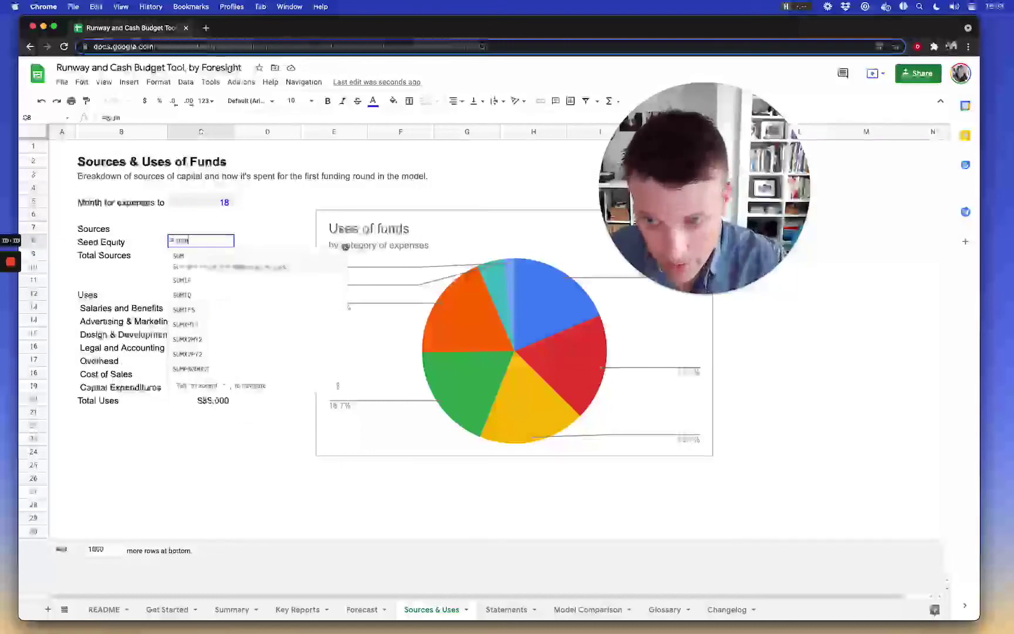
{"action": "type", "text": "product("}
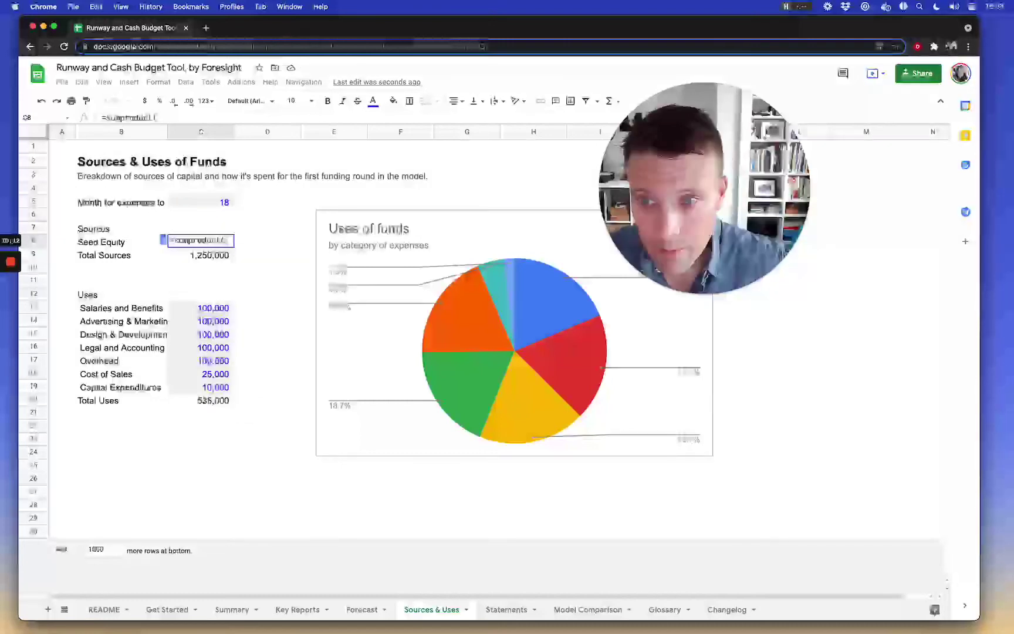
{"action": "key", "text": "Escape"}
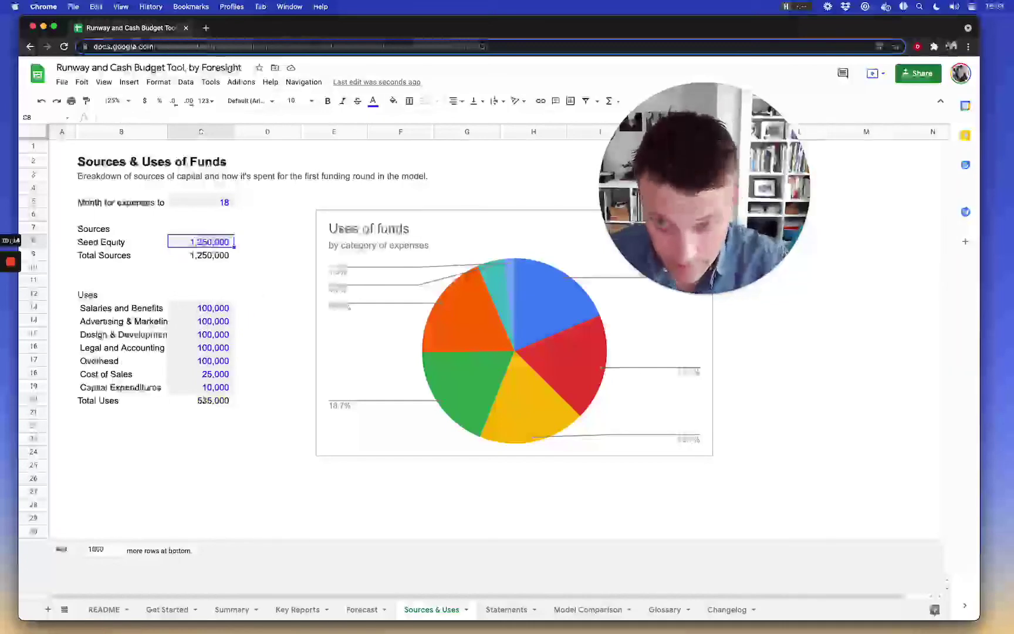
Start a SUMIFS formula in the Seed Equity cell C8, using the Forecast sheet's monthly Equity Investment category totals as the sum range.
{"action": "type", "text": "=sumifs("}
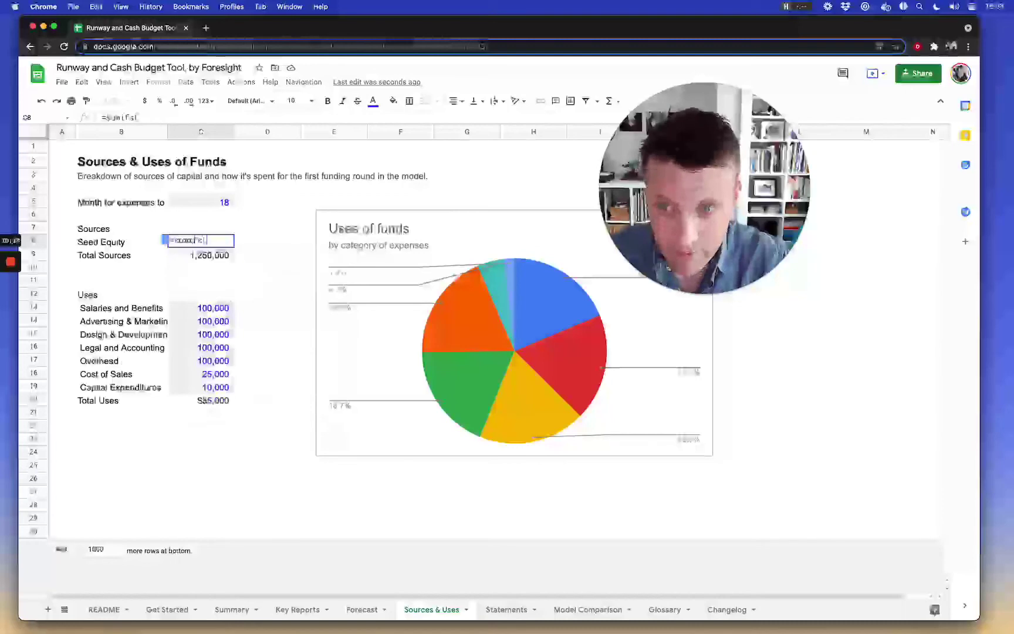
{"action": "left_click", "coordinate": [362, 610]}
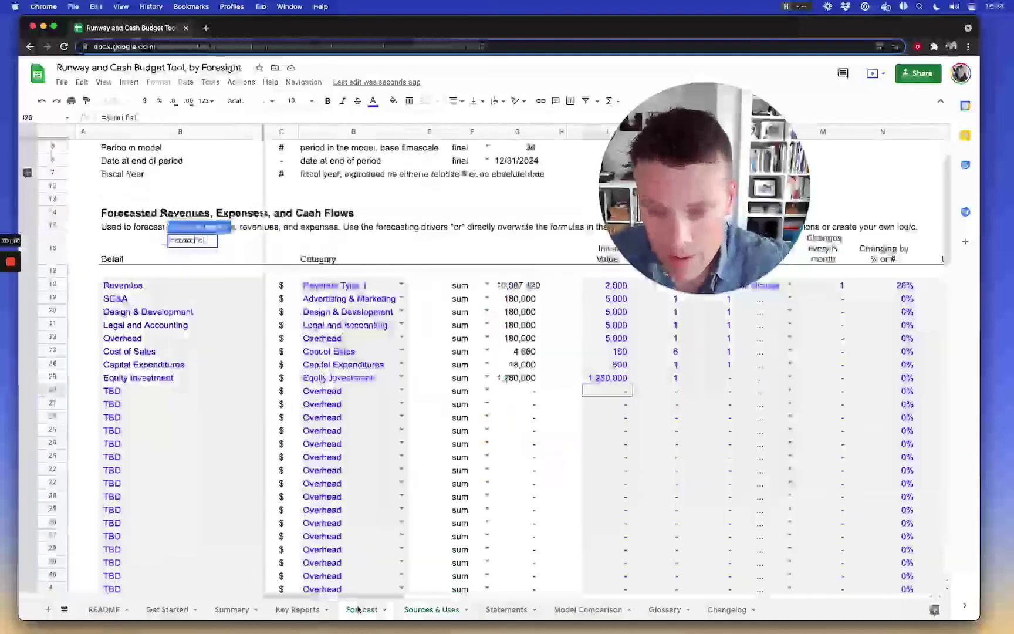
{"action": "scroll", "coordinate": [450, 432], "scroll_direction": "down", "scroll_amount": 5}
{"action": "scroll", "coordinate": [450, 432], "scroll_direction": "down", "scroll_amount": 5}
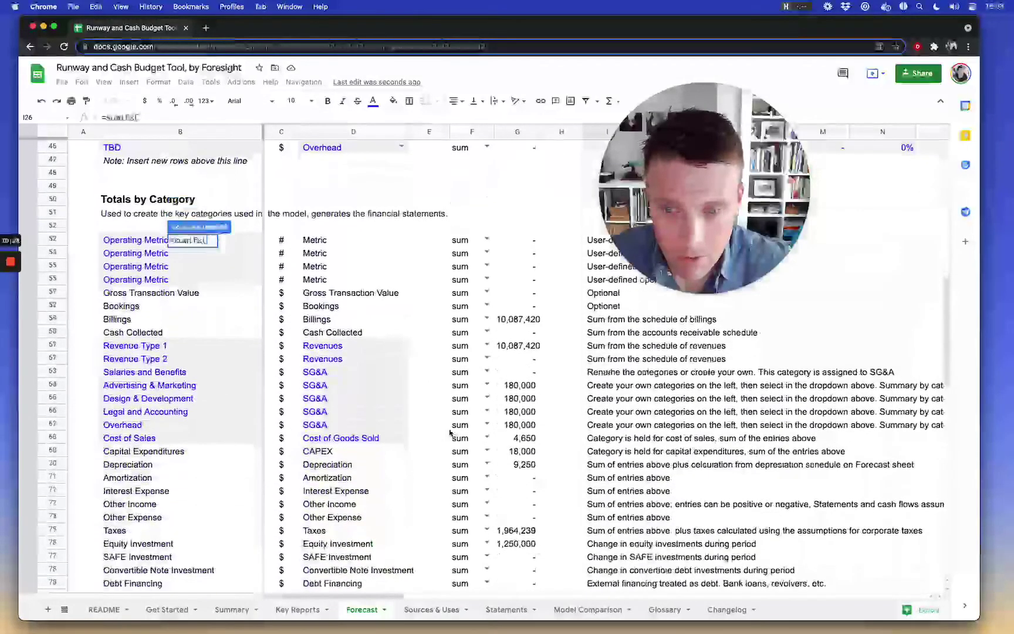
{"action": "scroll", "coordinate": [566, 513], "scroll_direction": "down", "scroll_amount": 2}
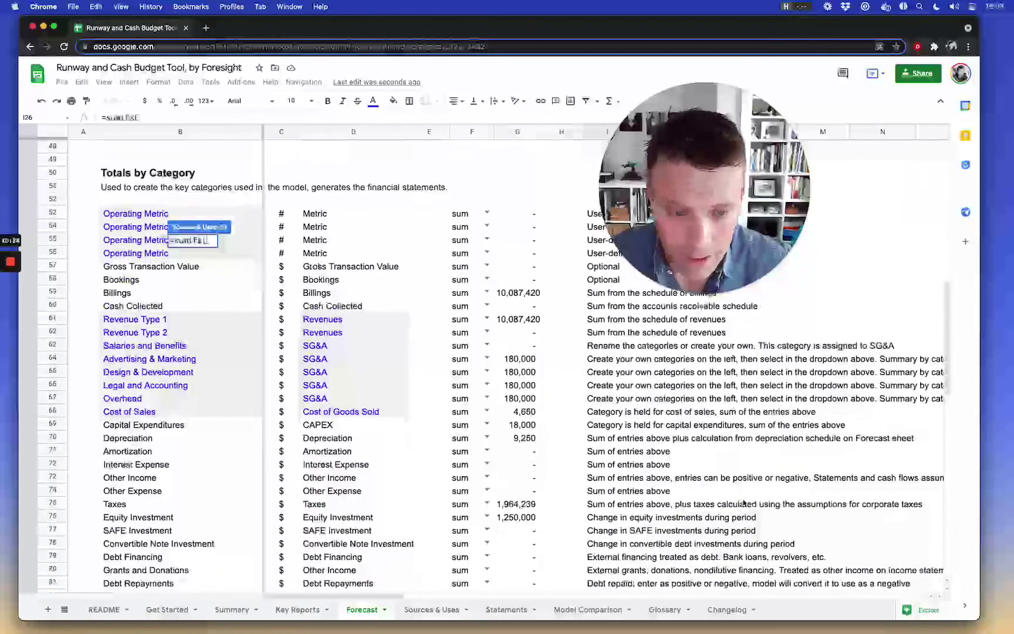
{"action": "scroll", "coordinate": [744, 503], "scroll_direction": "right", "scroll_amount": 5}
{"action": "left_click_drag", "start_coordinate": [834, 519], "coordinate": [939, 519]}
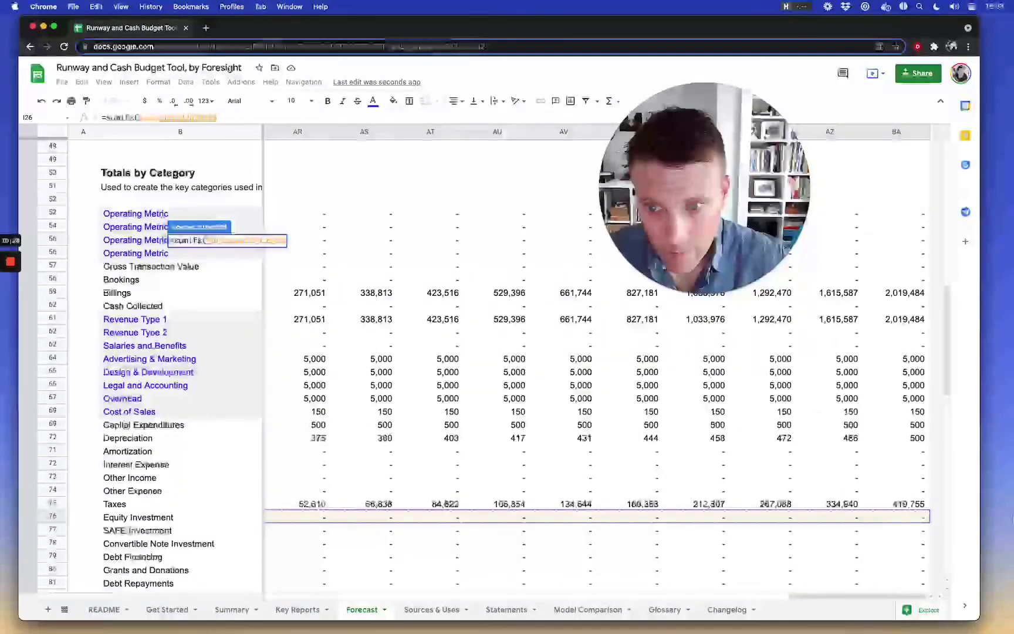
{"action": "type", "text": ","}
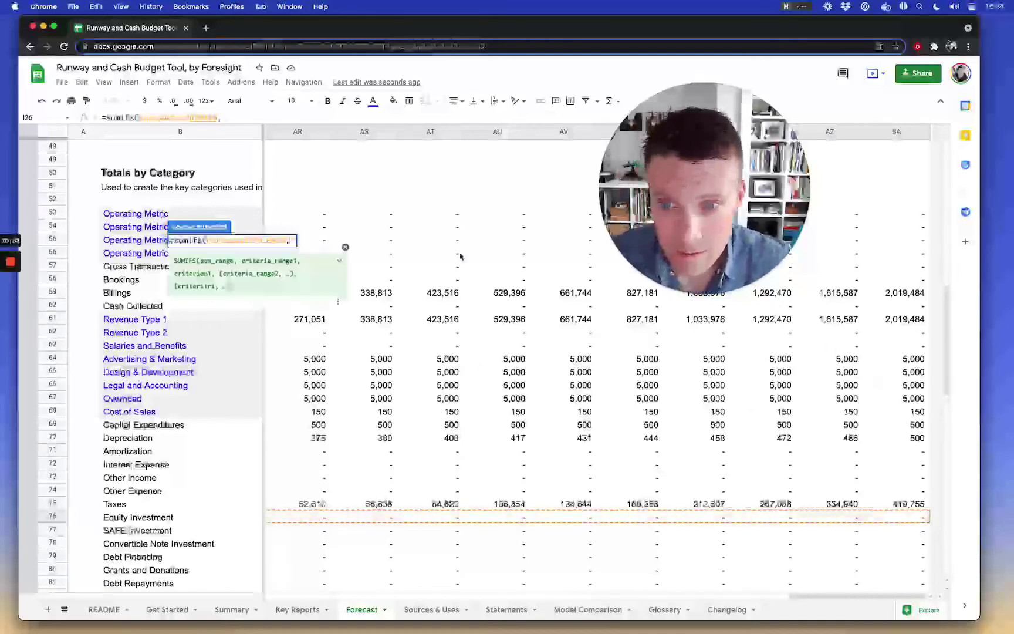
Complete the SUMIFS with the Forecast sheet's Period in model row for months 1 to 36 and the criterion "<"&C5.
{"action": "scroll", "coordinate": [460, 257], "scroll_direction": "up", "scroll_amount": 5}
{"action": "scroll", "coordinate": [460, 257], "scroll_direction": "up", "scroll_amount": 10}
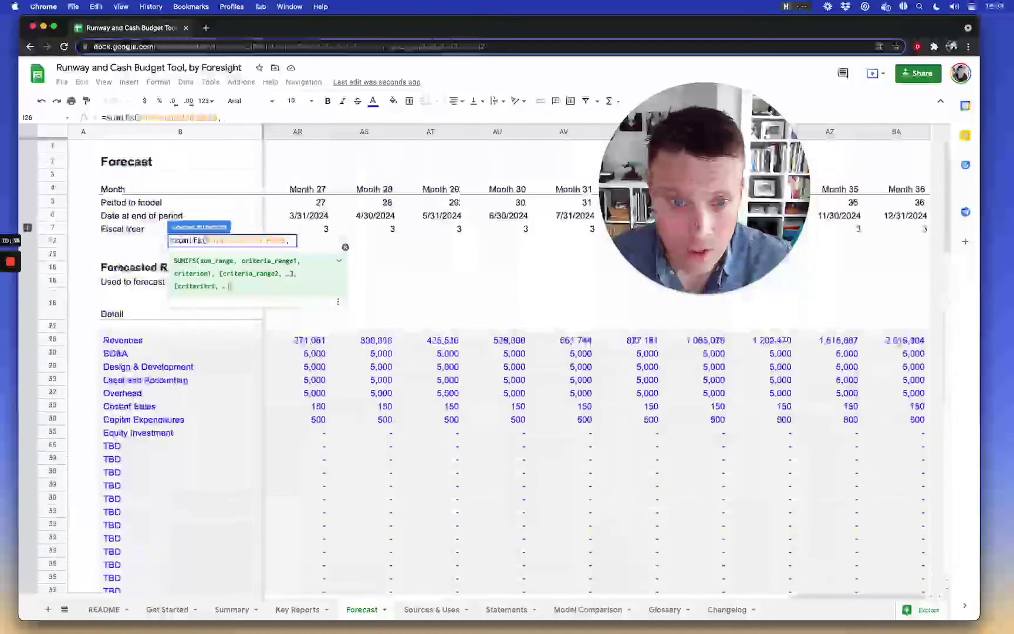
{"action": "left_click_drag", "start_coordinate": [906, 202], "coordinate": [868, 201]}
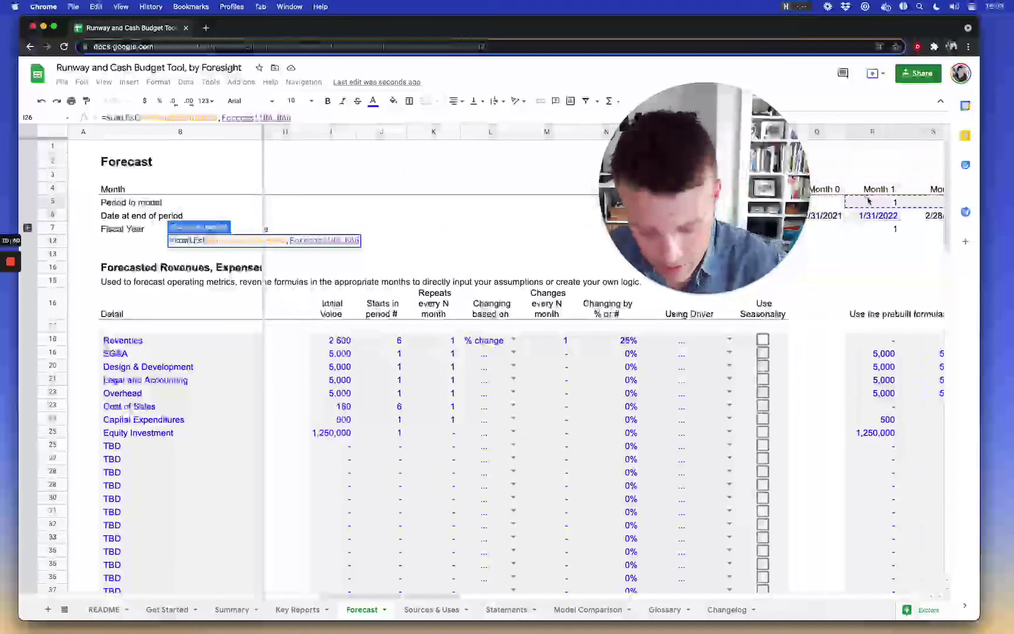
{"action": "type", "text": ","}
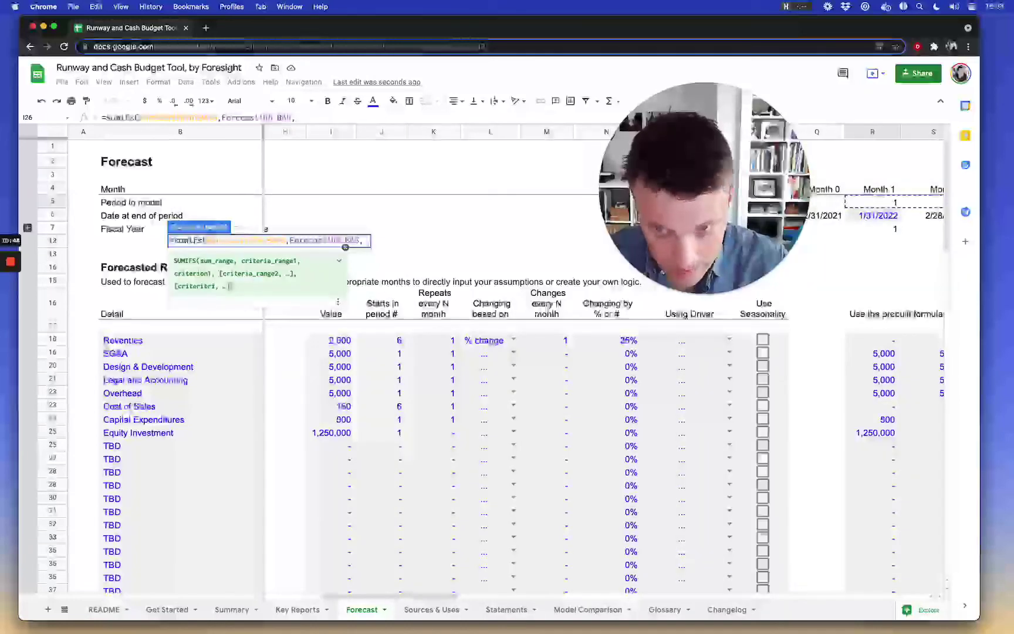
{"action": "type", "text": "\"<\""}
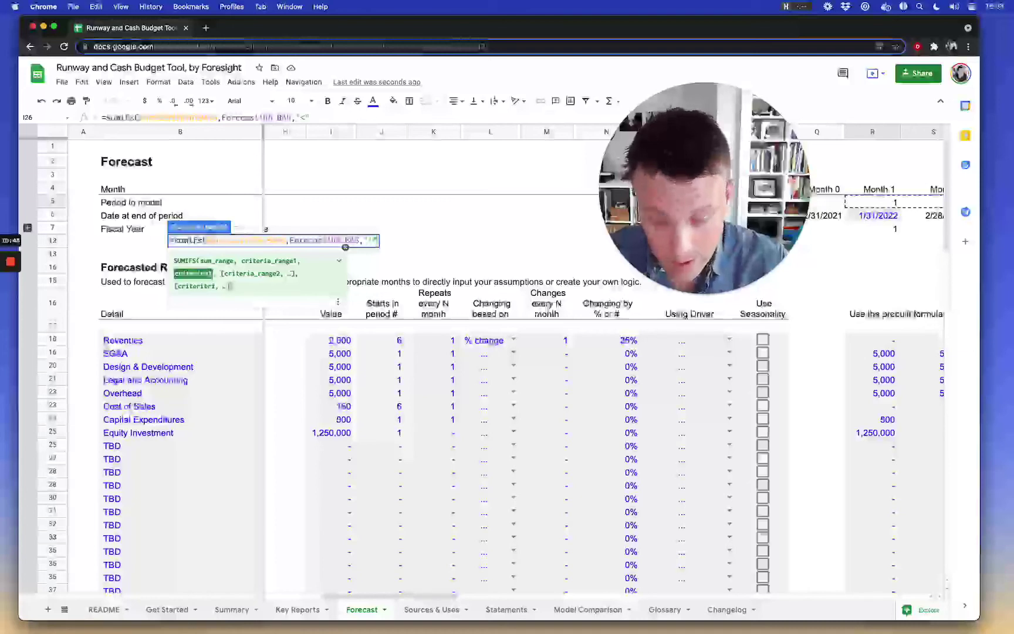
{"action": "type", "text": "&"}
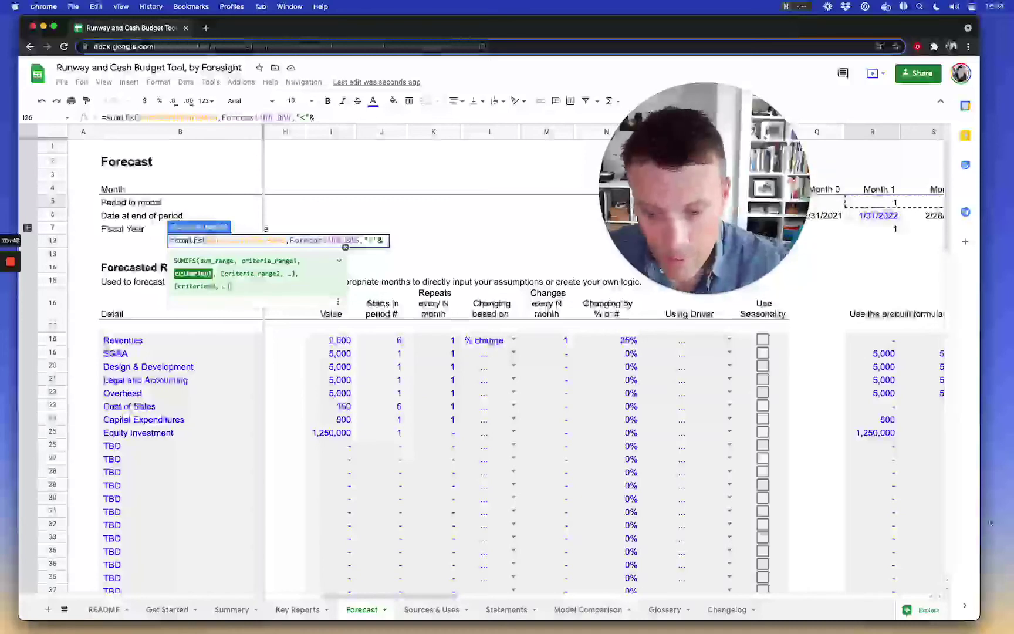
{"action": "left_click", "coordinate": [432, 610]}
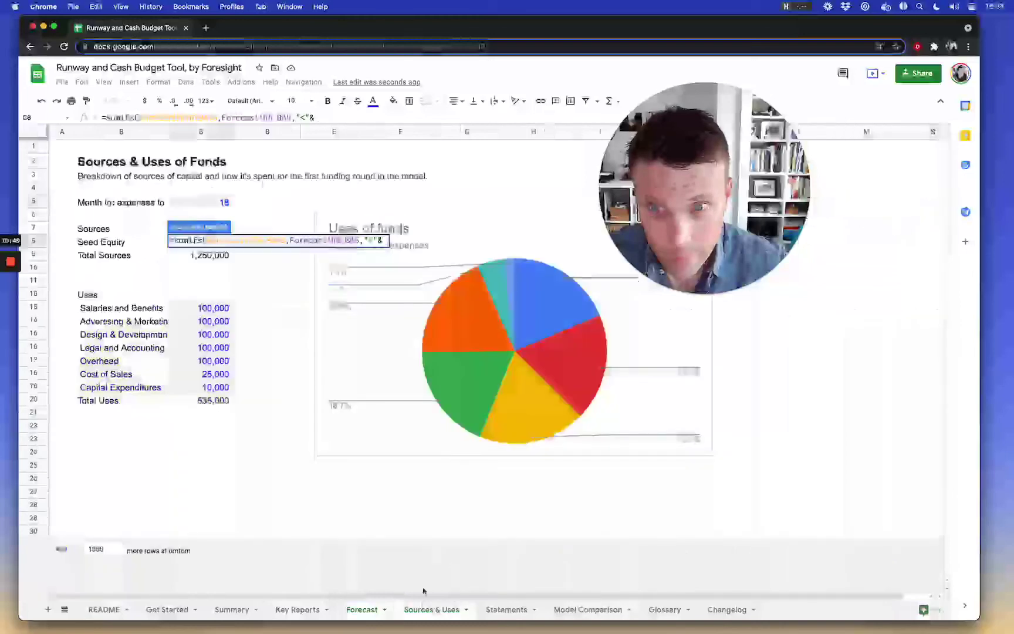
{"action": "left_click", "coordinate": [213, 203]}
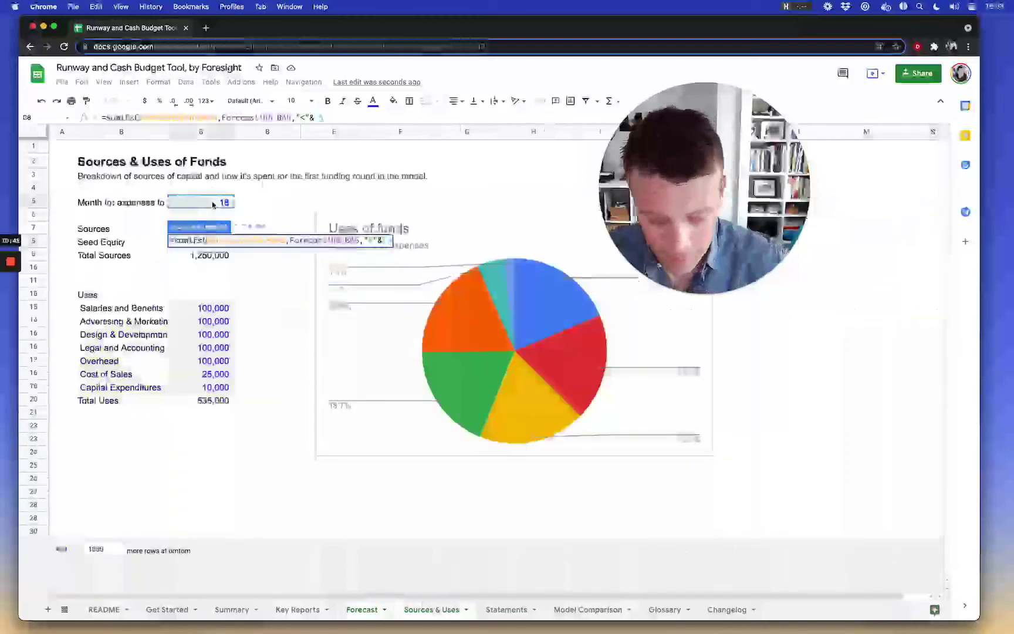
{"action": "key", "text": "Return"}
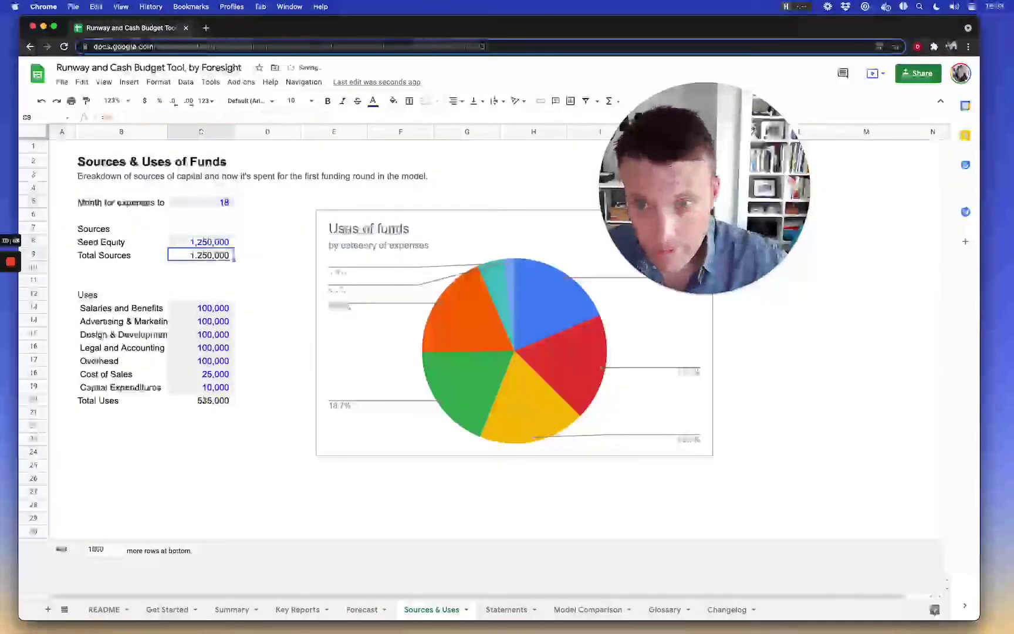
Change the Seed Equity amount cell C8 to black text and clear its fill color.
{"action": "left_click", "coordinate": [373, 102]}
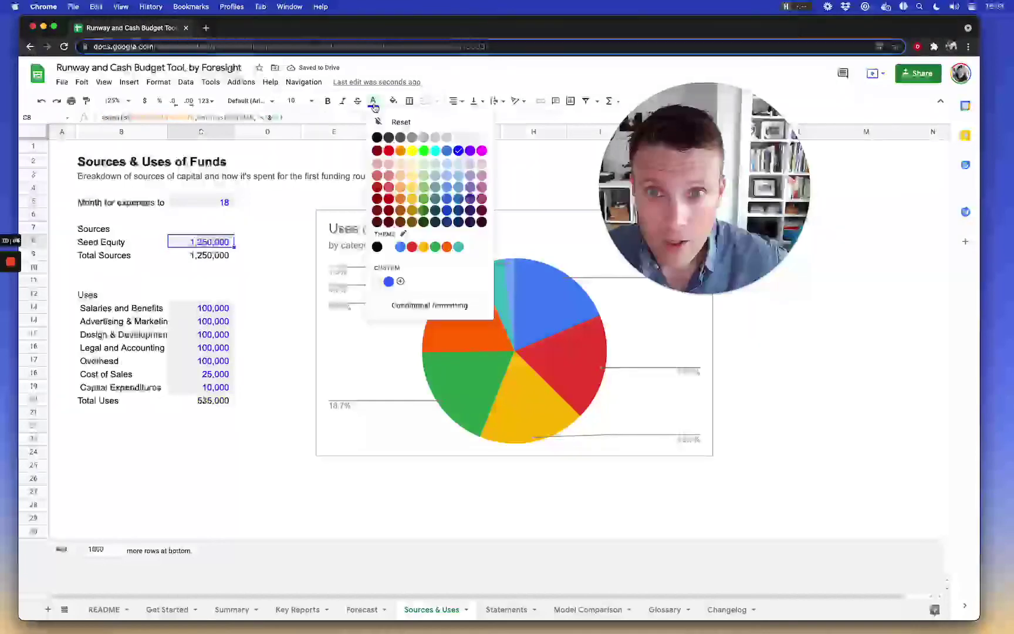
{"action": "left_click", "coordinate": [375, 105]}
{"action": "left_click", "coordinate": [394, 102]}
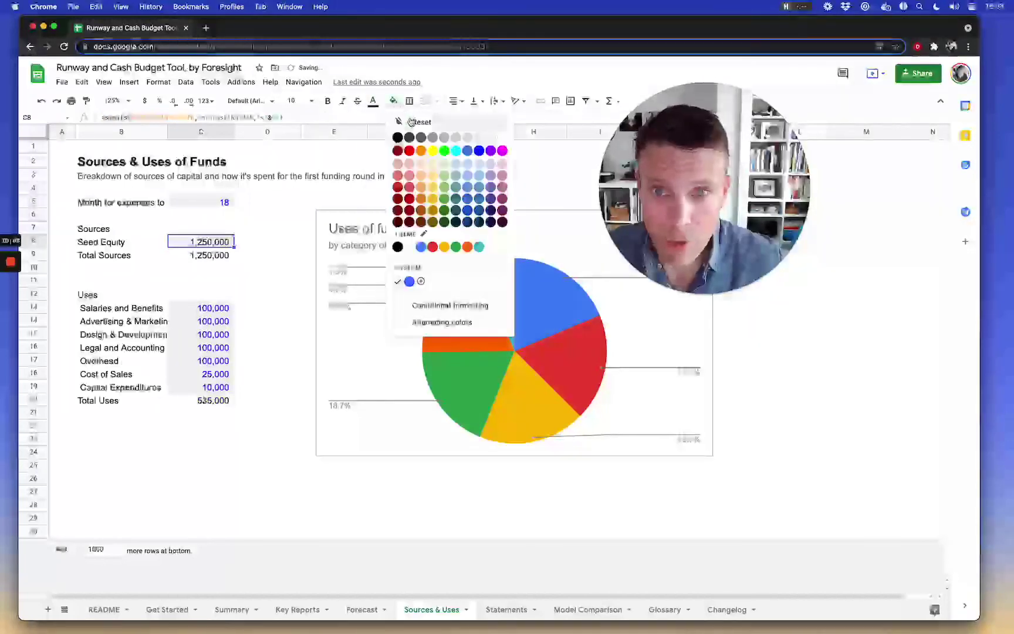
{"action": "left_click", "coordinate": [414, 119]}
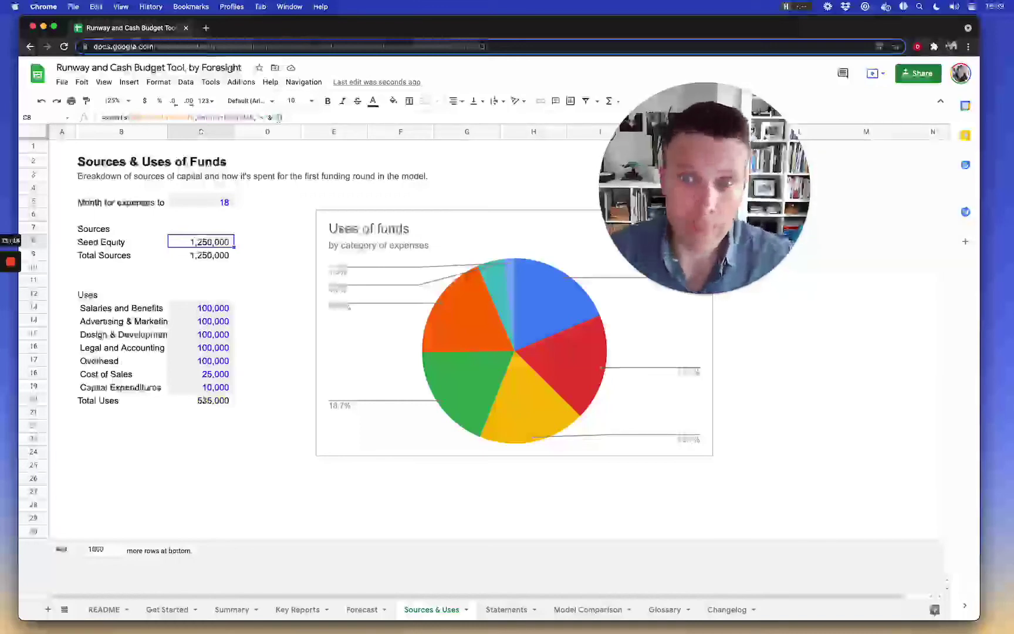
Examine the month criterion at the end of the Seed Equity SUMIFS formula in C8.
{"action": "left_click", "coordinate": [272, 117]}
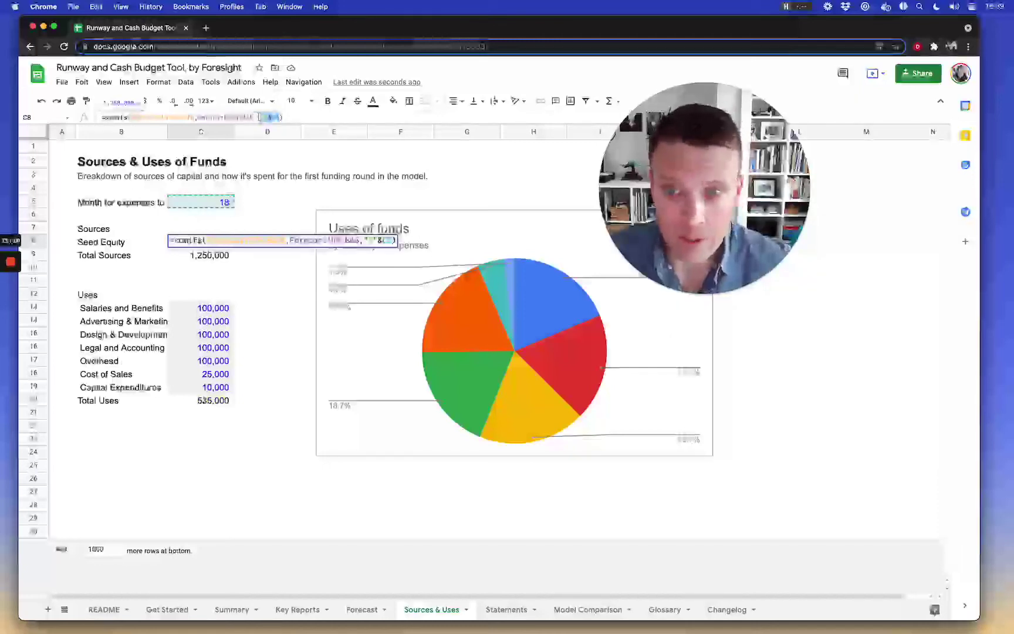
{"action": "left_click", "coordinate": [270, 117]}
{"action": "left_click", "coordinate": [276, 117]}
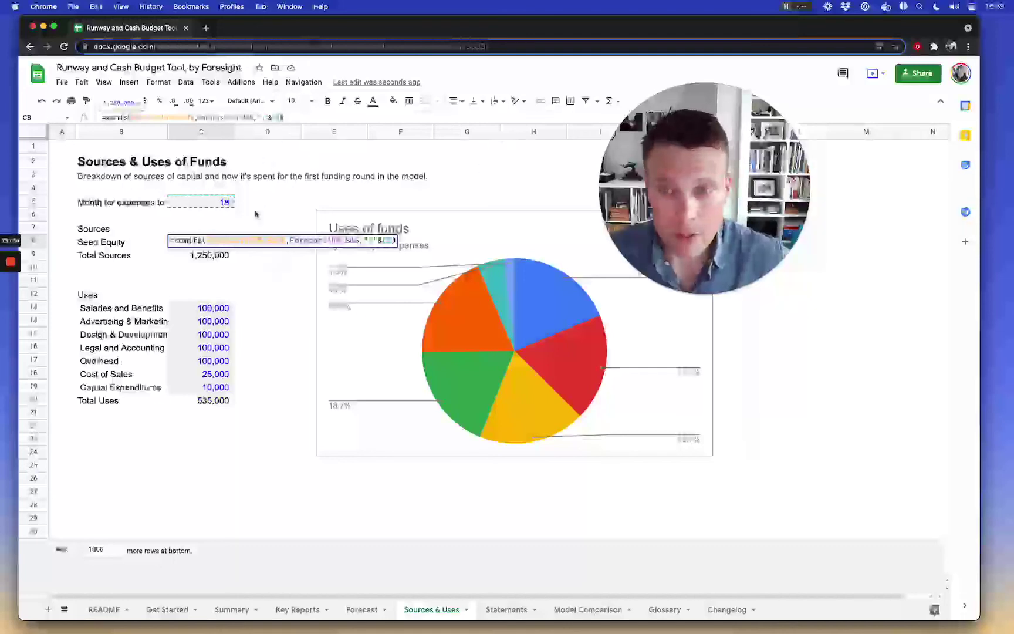
{"action": "left_click", "coordinate": [252, 189]}
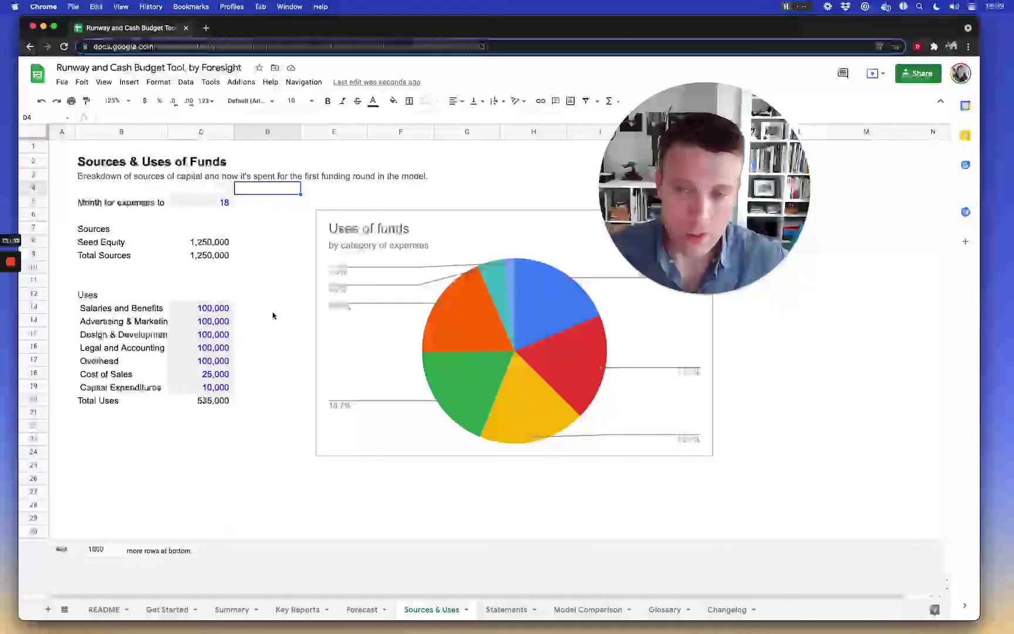
Make the criteria range and the C5 month reference absolute in the Seed Equity SUMIFS formula in C8.
{"action": "left_click", "coordinate": [202, 243]}
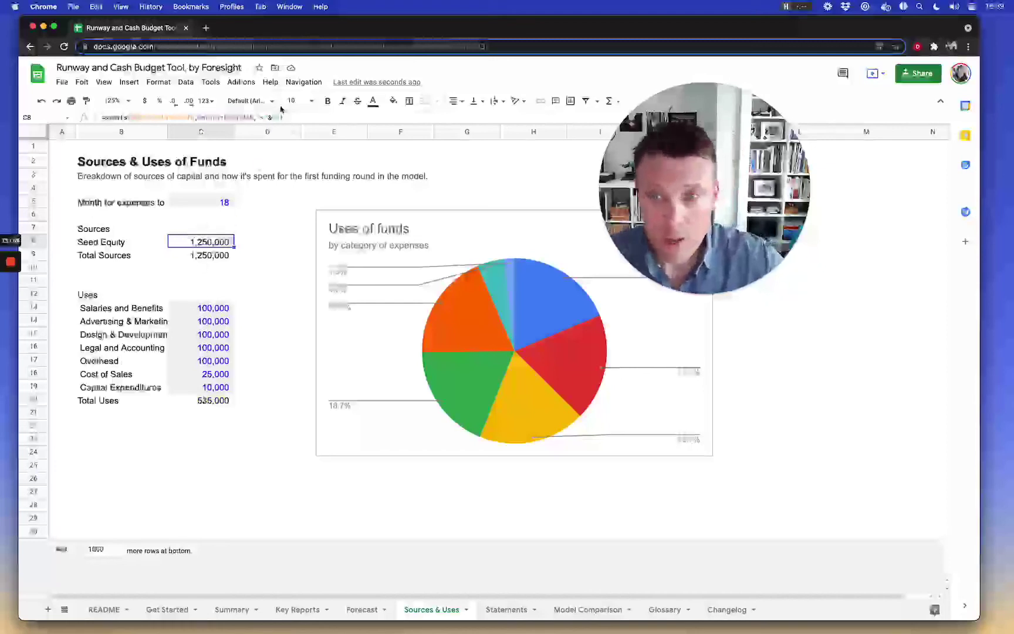
{"action": "left_click", "coordinate": [367, 117]}
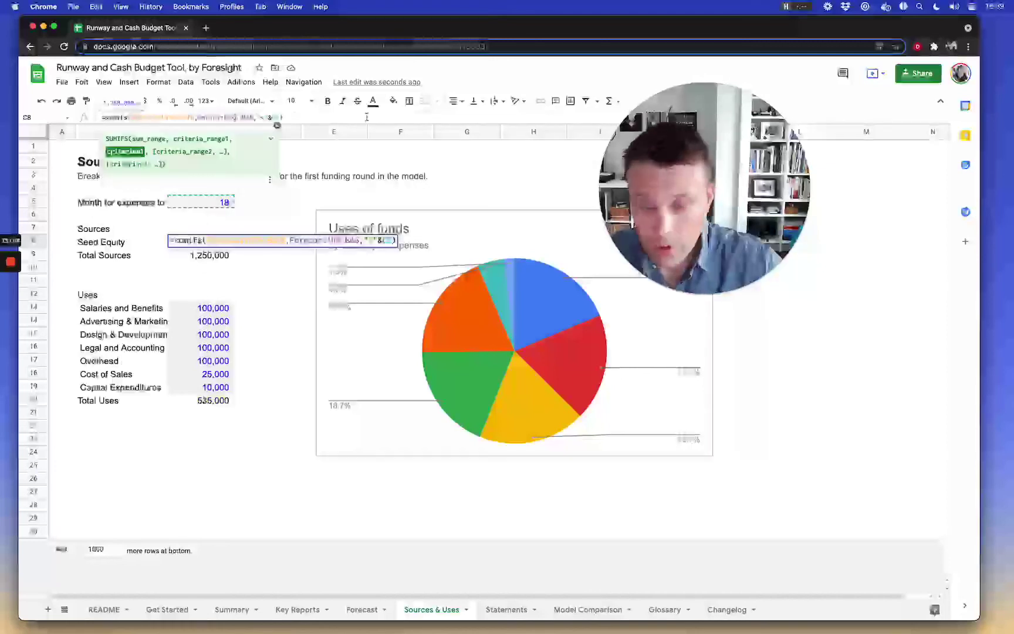
{"action": "key", "text": "BackSpace"}
{"action": "key", "text": "BackSpace"}
{"action": "key", "text": "BackSpace"}
{"action": "key", "text": "BackSpace"}
{"action": "key", "text": "BackSpace"}
{"action": "key", "text": "BackSpace"}
{"action": "key", "text": "BackSpace"}
{"action": "key", "text": "BackSpace"}
{"action": "key", "text": "BackSpace"}
{"action": "key", "text": "BackSpace"}
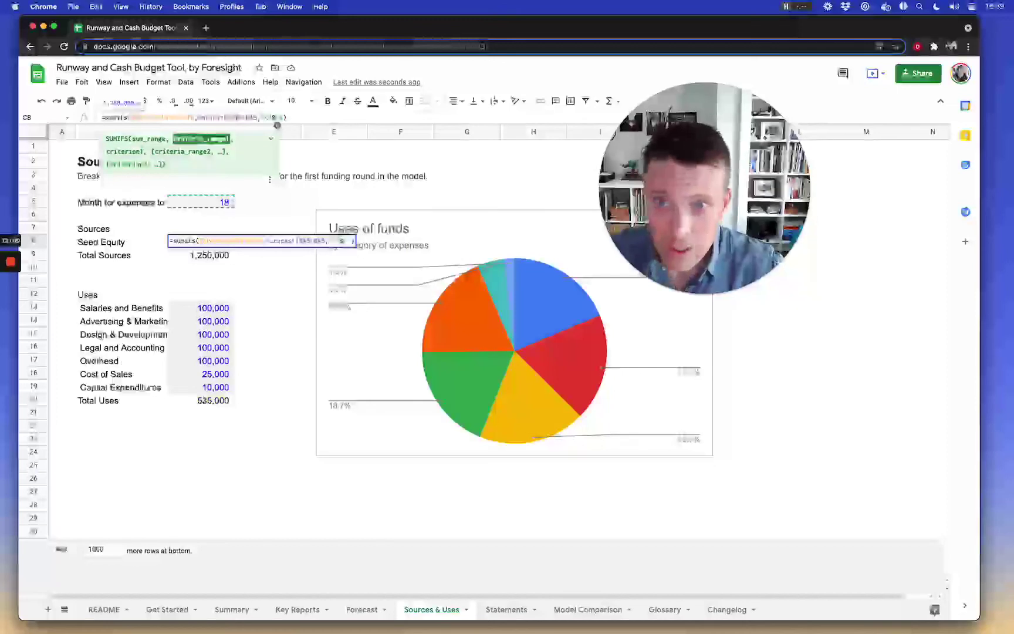
{"action": "type", "text": "5,"}
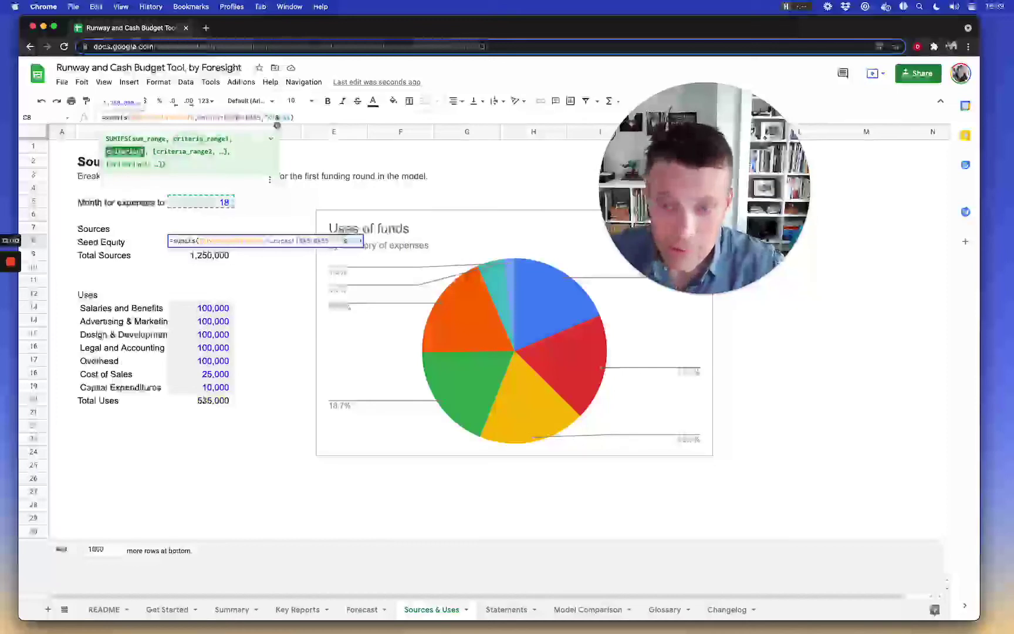
{"action": "key", "text": "Return"}
Copy the Seed Equity formula from C8 into the Salaries and Benefits amount cell C13.
{"action": "key", "text": "Up"}
{"action": "key", "text": "ctrl+c"}
{"action": "key", "text": "Down"}
{"action": "key", "text": "Down"}
{"action": "key", "text": "Down"}
{"action": "key", "text": "Down"}
{"action": "key", "text": "Down"}
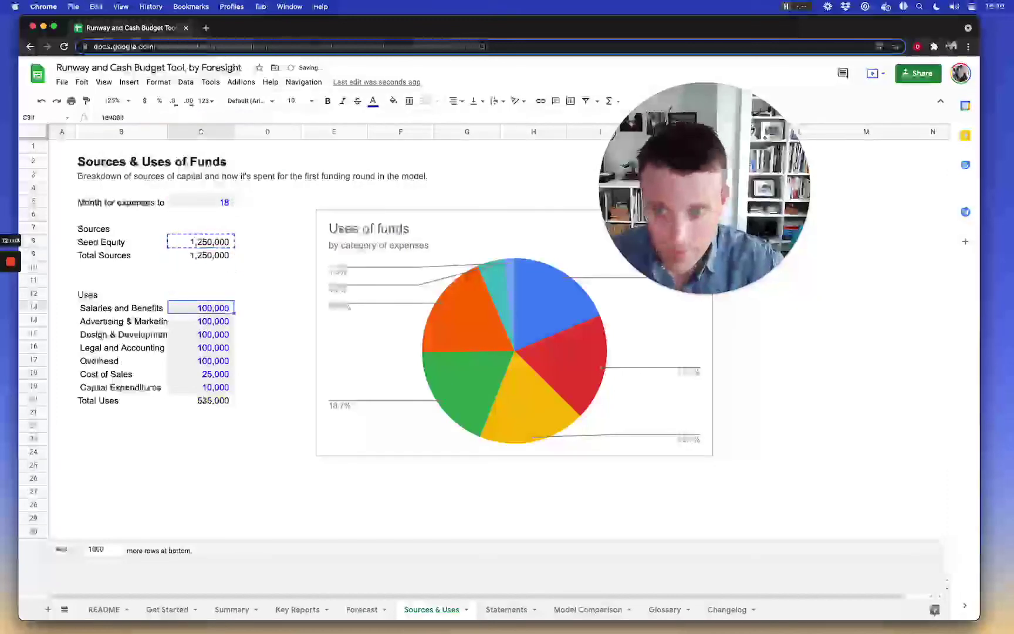
{"action": "key", "text": "ctrl+v"}
Point the sum range of the C13 formula to the Salaries and Benefits row in the Forecast sheet's Totals by Category.
{"action": "left_click", "coordinate": [362, 610]}
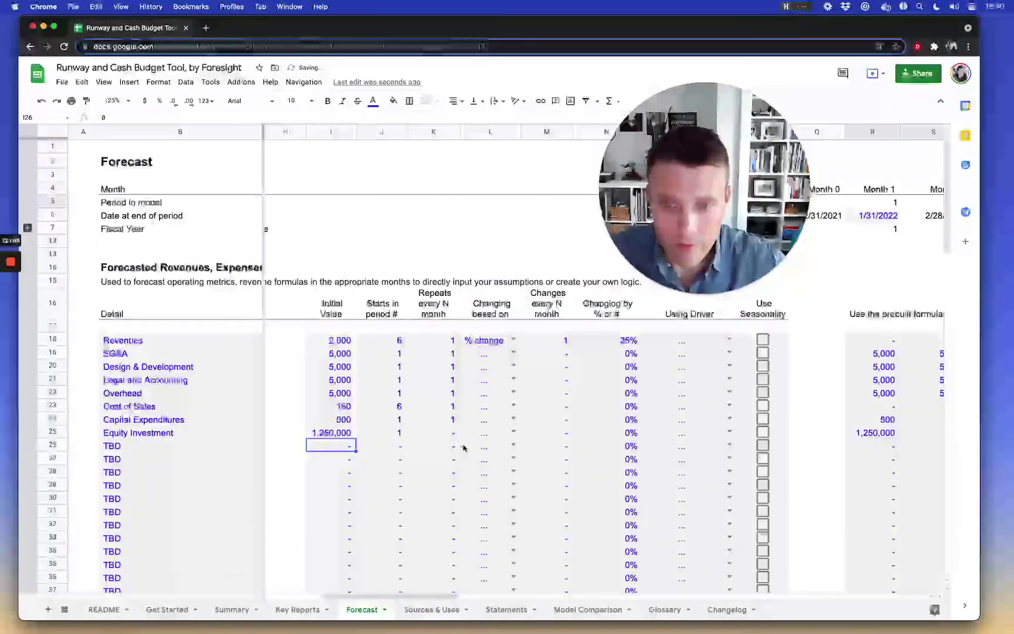
{"action": "scroll", "coordinate": [464, 448], "scroll_direction": "down", "scroll_amount": 5}
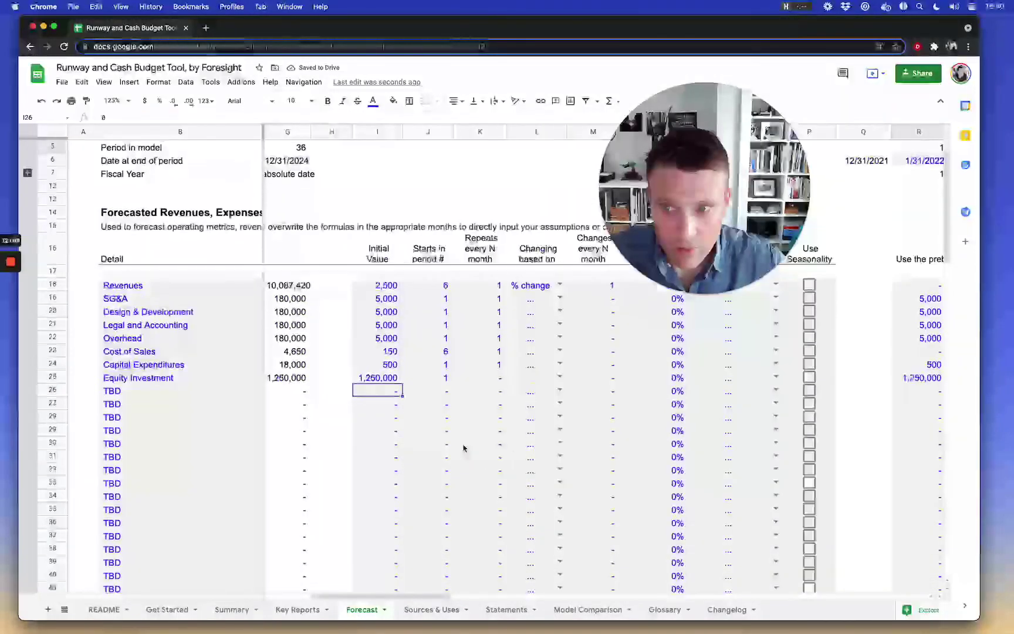
{"action": "scroll", "coordinate": [464, 447], "scroll_direction": "down", "scroll_amount": 10}
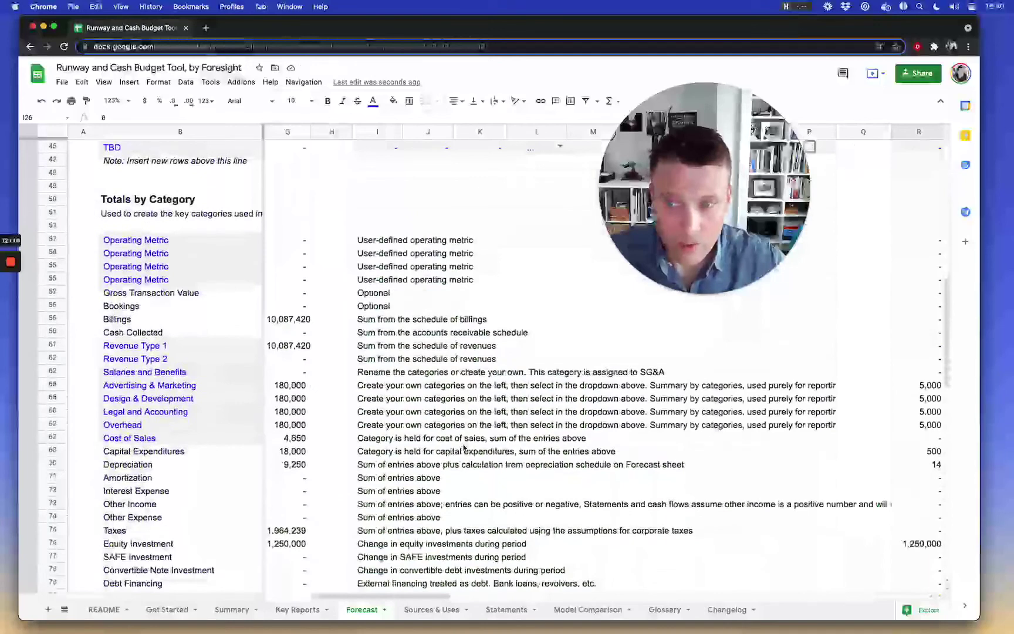
{"action": "left_click", "coordinate": [431, 610]}
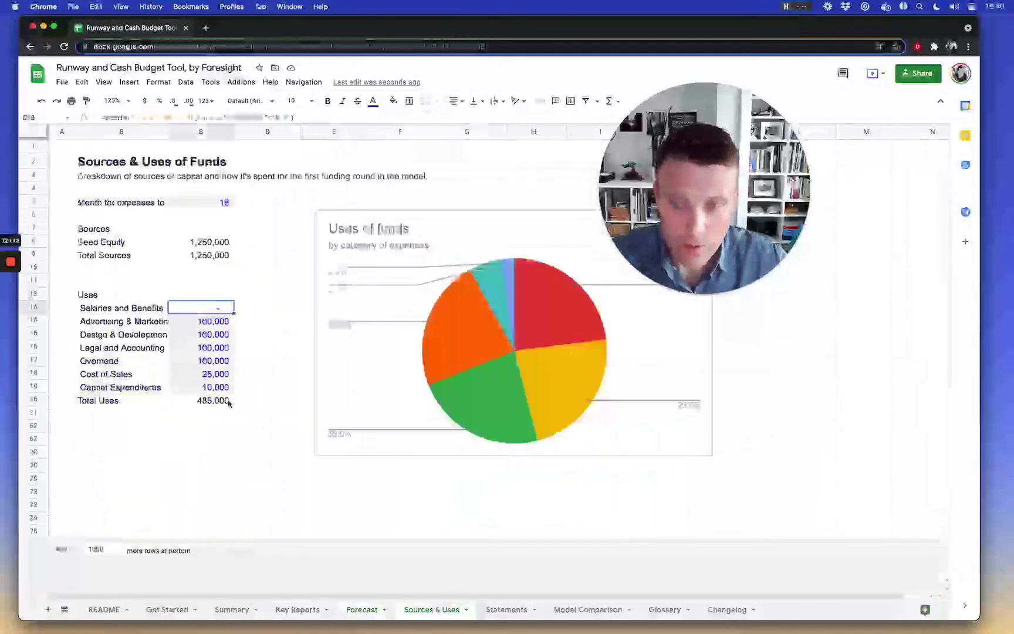
{"action": "key", "text": "Return"}
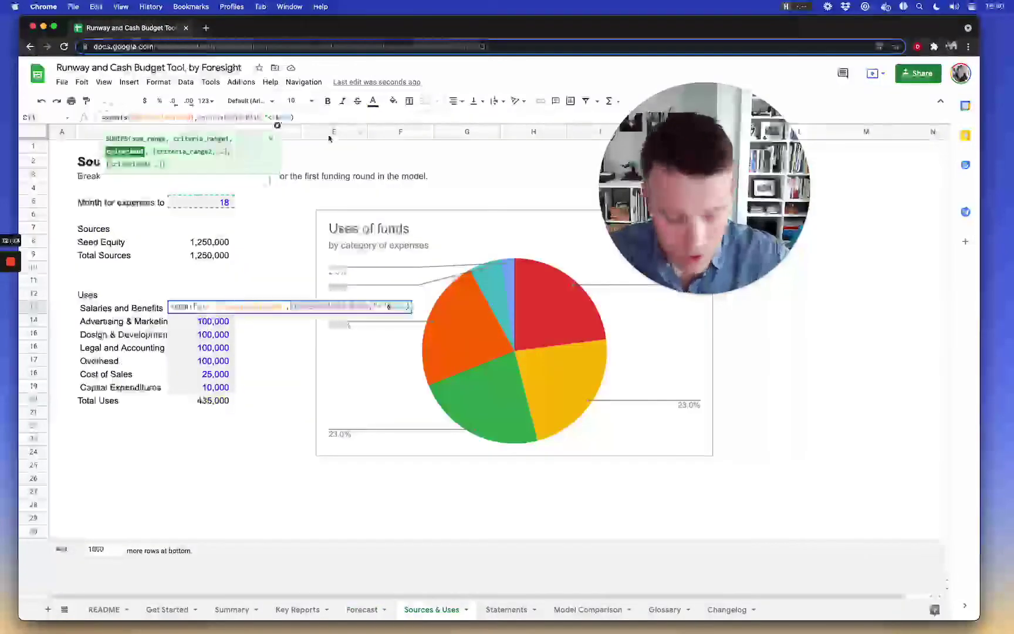
{"action": "key", "text": "Home"}
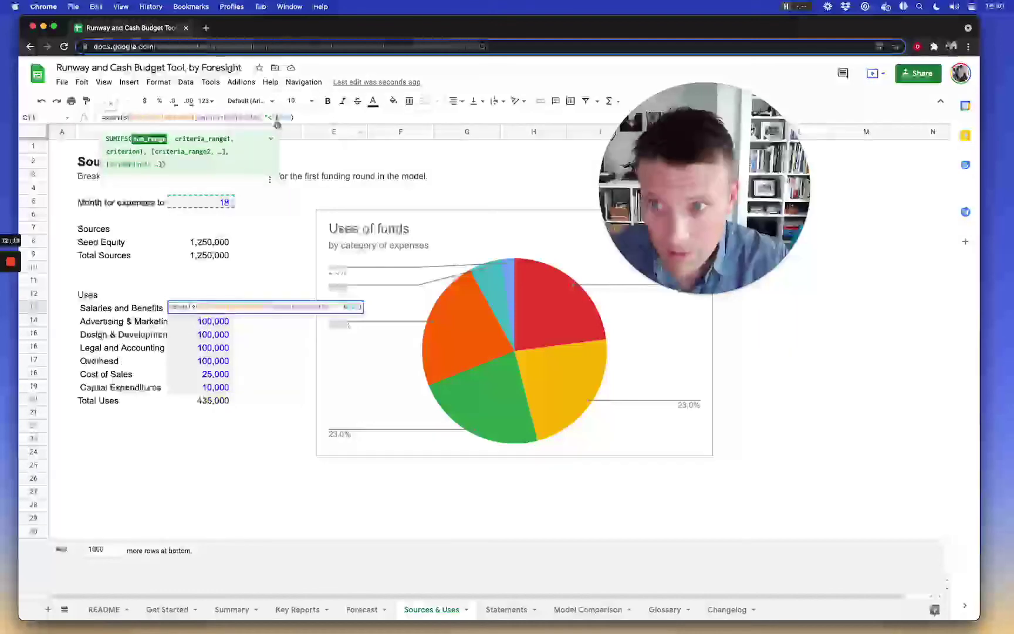
{"action": "key", "text": "Escape"}
Fill the Salaries and Benefits formula down through the Capital Expenditures amount, covering C13:C19.
{"action": "key", "text": "shift+Down"}
{"action": "key", "text": "shift+Down"}
{"action": "key", "text": "shift+Down"}
{"action": "key", "text": "shift+Down"}
{"action": "key", "text": "shift+Down"}
{"action": "key", "text": "shift+Down"}
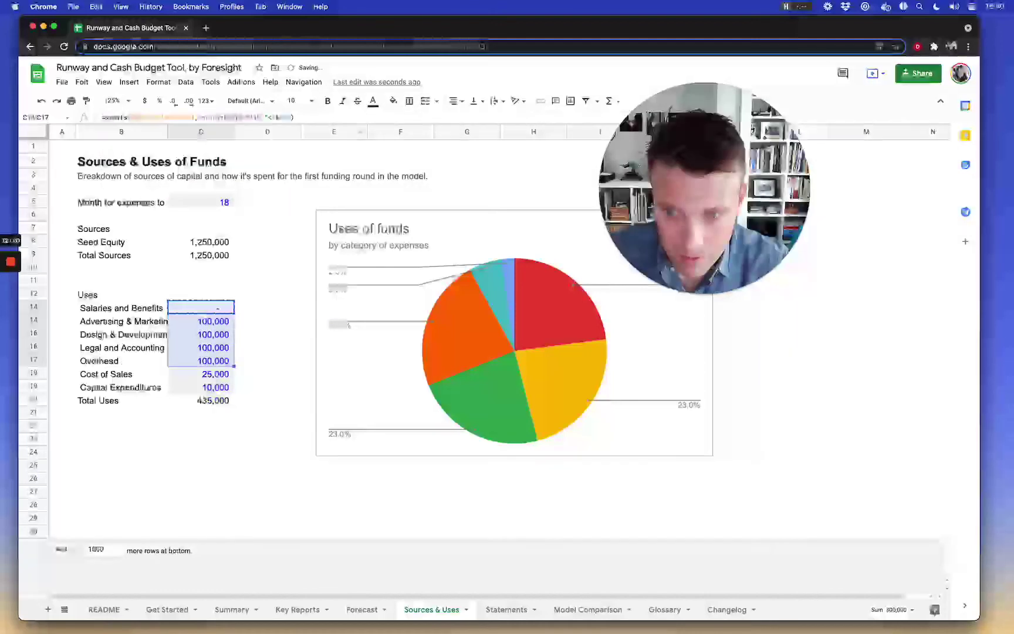
{"action": "key", "text": "ctrl+v"}
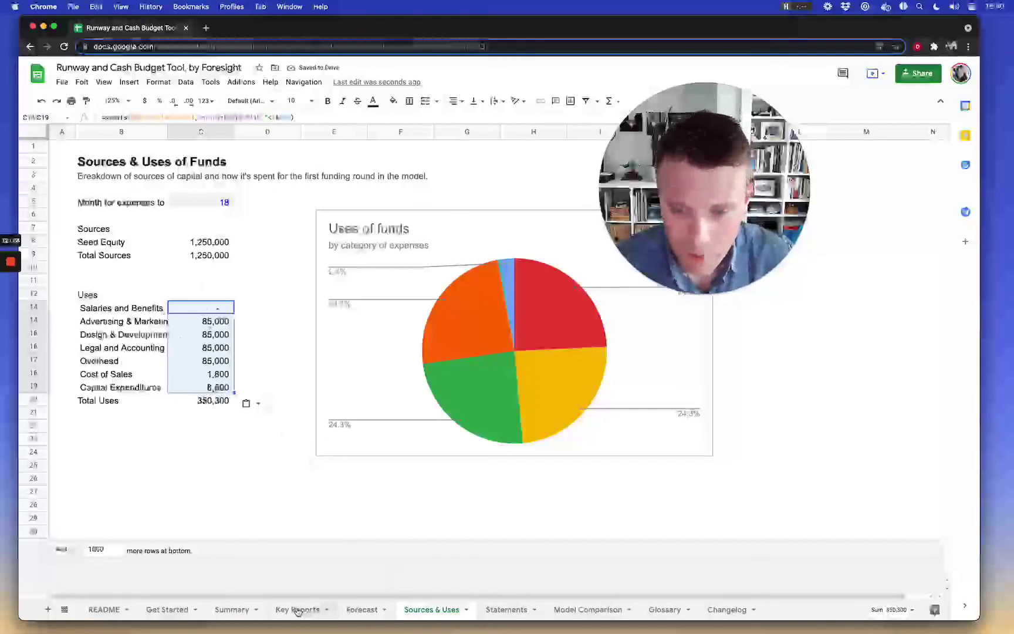
On the Forecast sheet, rename the first TBD line in row 26 as Salaries and assign it the Salaries and Benefits category.
{"action": "left_click", "coordinate": [370, 610]}
{"action": "scroll", "coordinate": [230, 361], "scroll_direction": "up", "scroll_amount": 5}
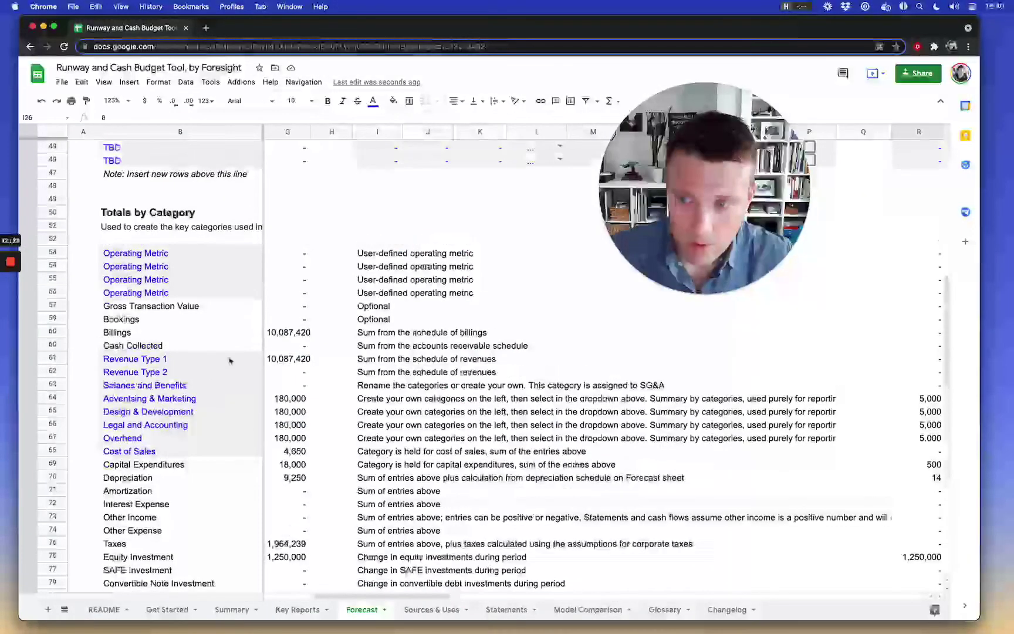
{"action": "scroll", "coordinate": [231, 361], "scroll_direction": "up", "scroll_amount": 2}
{"action": "left_click", "coordinate": [158, 296]}
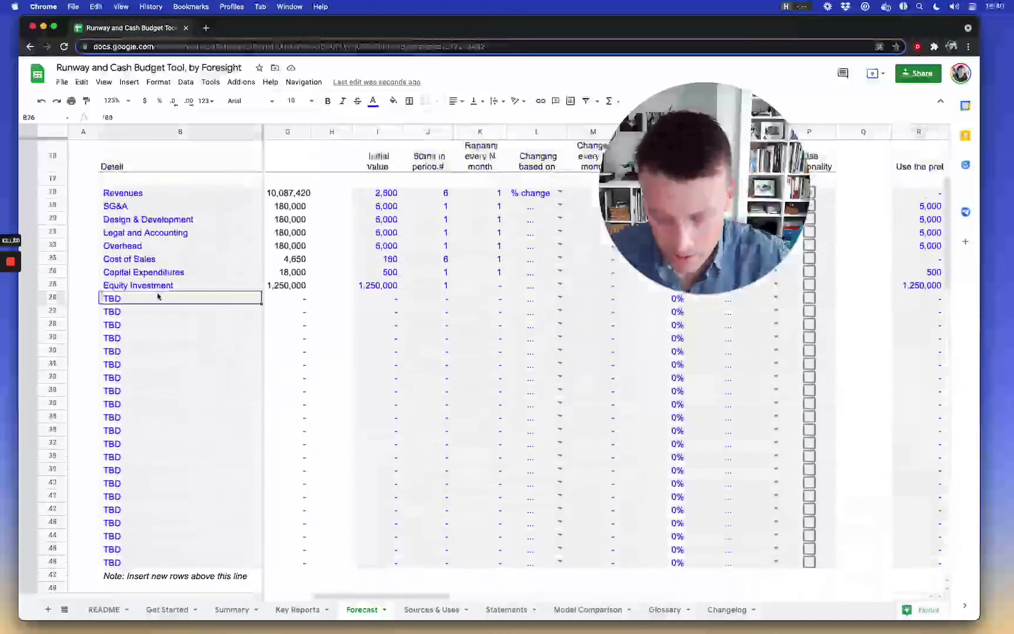
{"action": "type", "text": "Salaries"}
{"action": "key", "text": "Tab"}
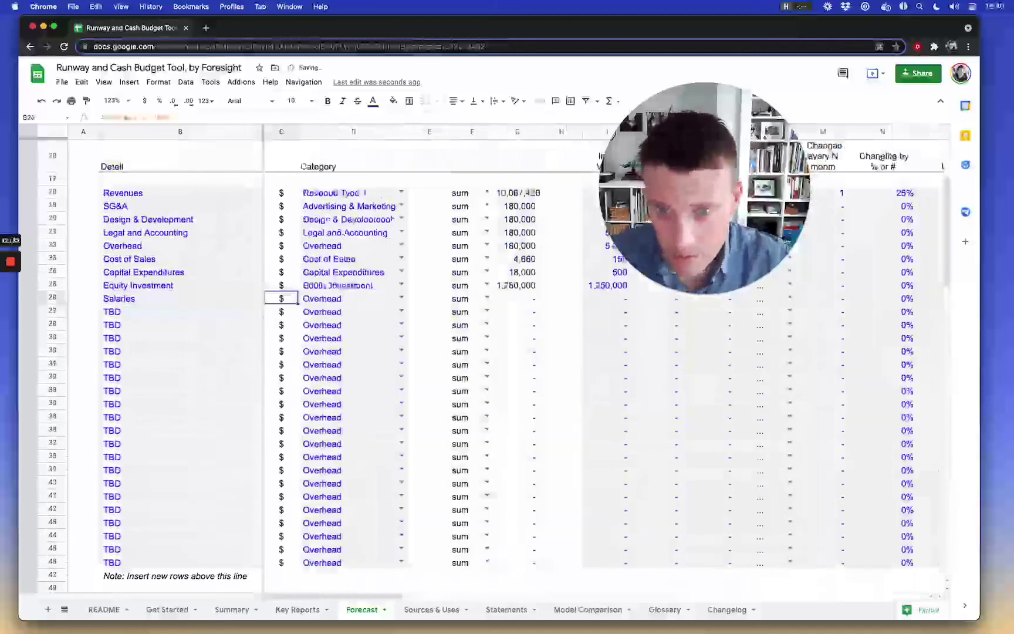
{"action": "key", "text": "Left"}
{"action": "key", "text": "Left"}
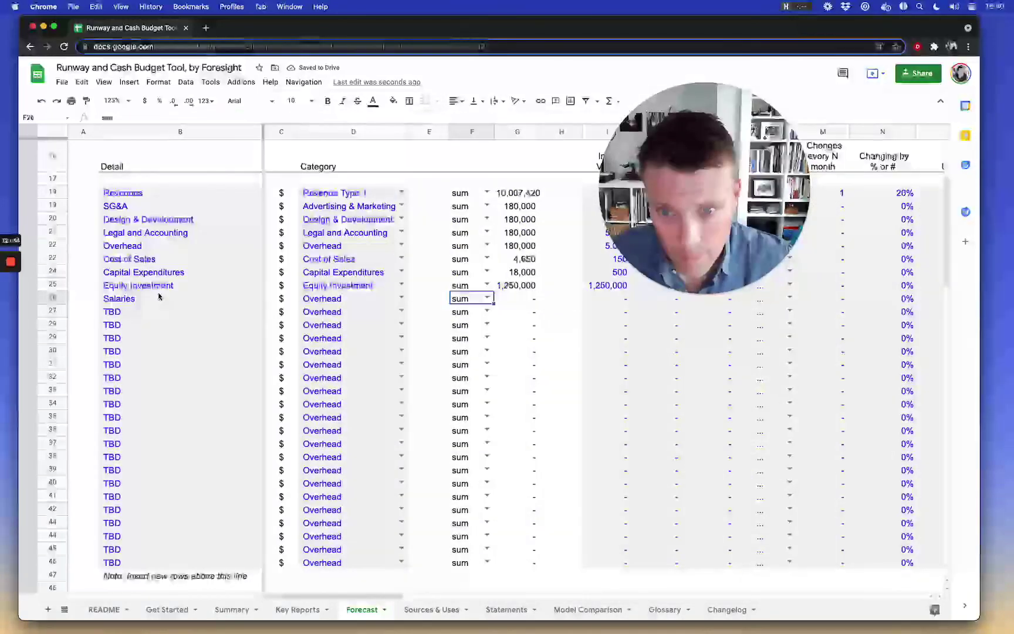
{"action": "left_click", "coordinate": [402, 298]}
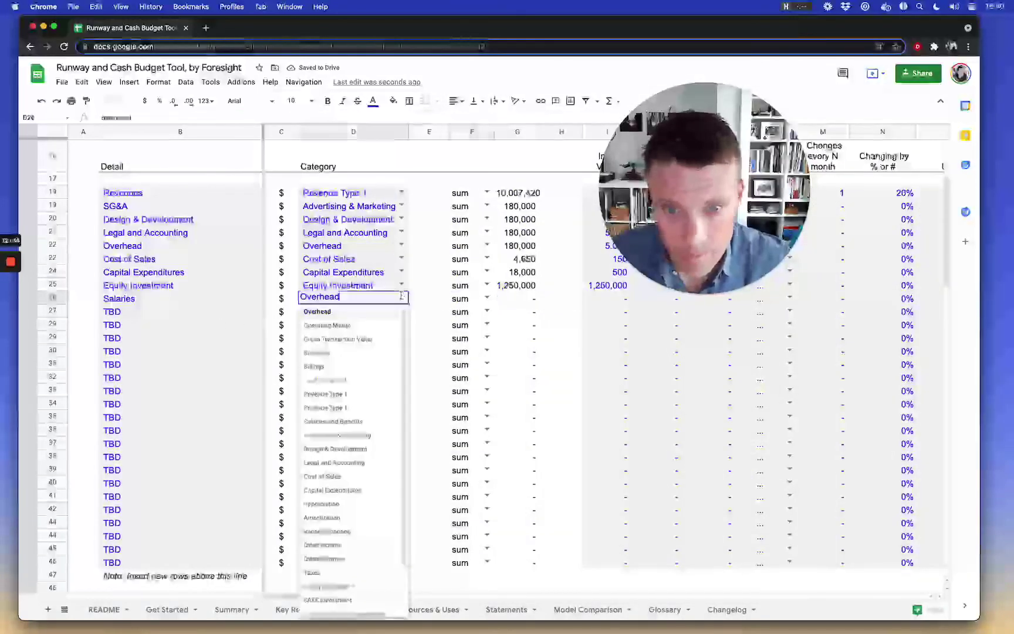
{"action": "left_click", "coordinate": [356, 422]}
Set the Salaries line's initial value to 5000.
{"action": "left_click", "coordinate": [606, 300]}
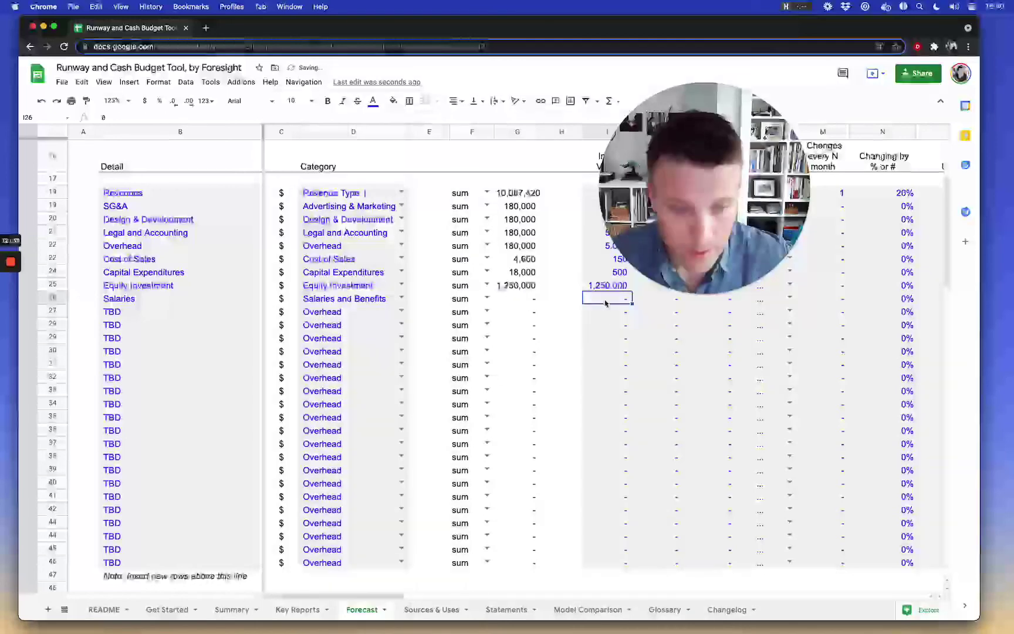
{"action": "type", "text": "5"}
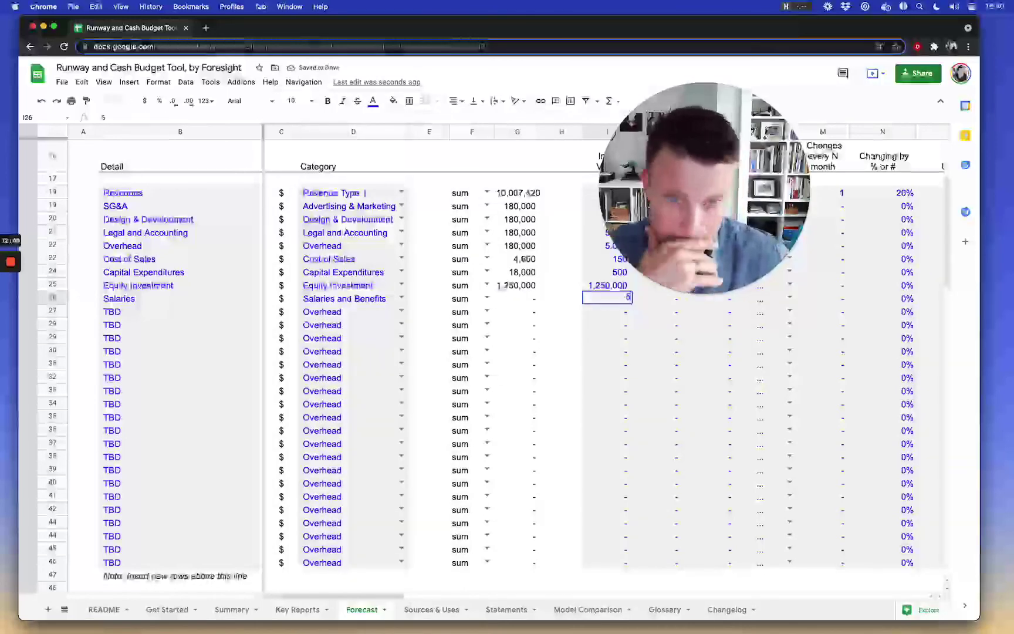
{"action": "type", "text": "000"}
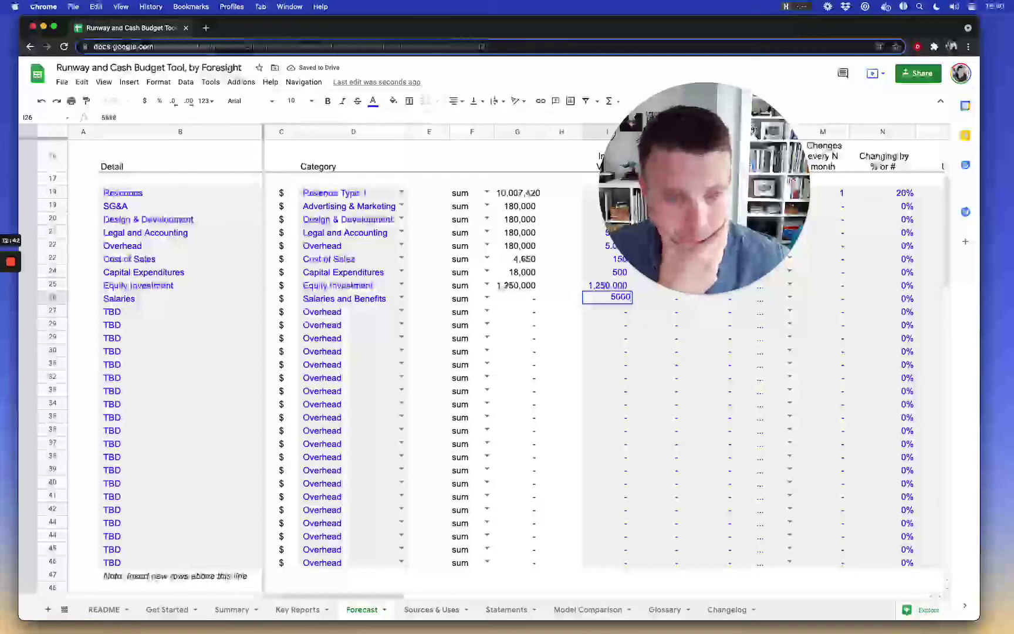
{"action": "key", "text": "Right"}
{"action": "key", "text": "Right"}
{"action": "key", "text": "Right"}
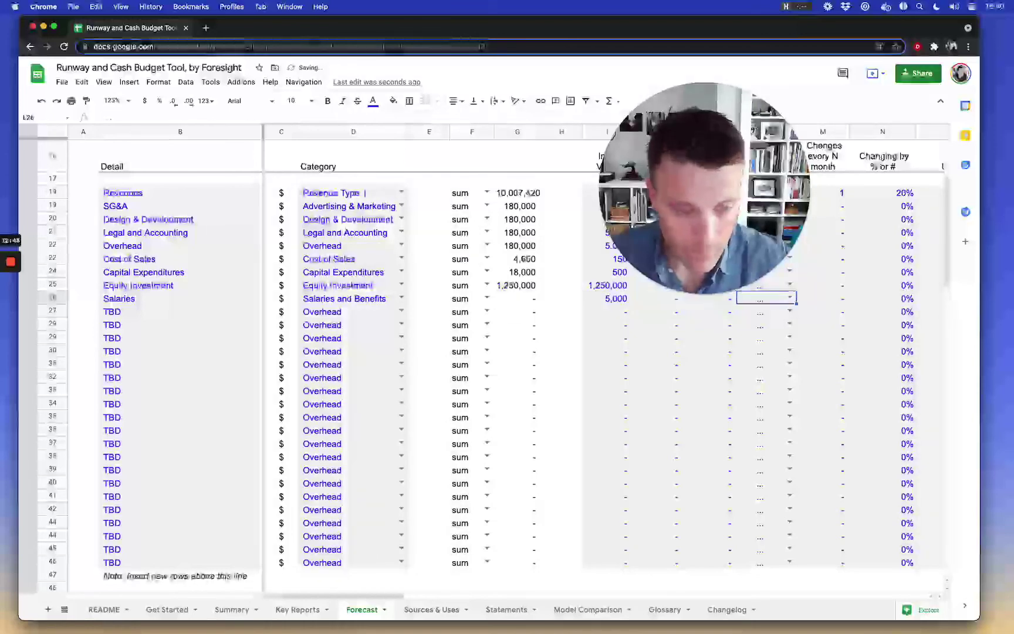
Set the Salaries line to start in period 1 and repeat every 1 month.
{"action": "scroll", "coordinate": [663, 369], "scroll_direction": "up", "scroll_amount": 4}
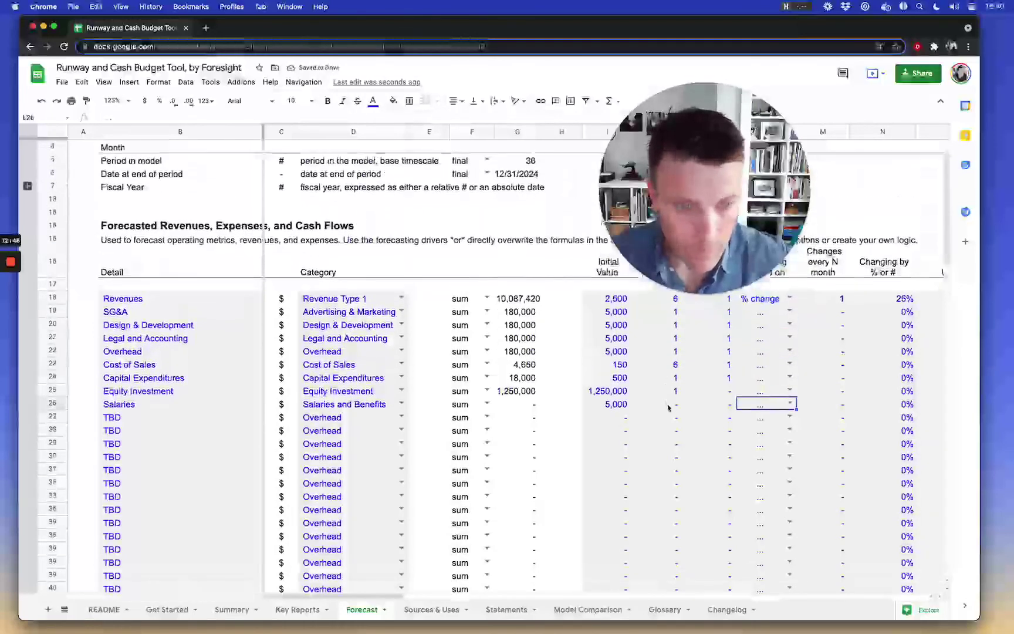
{"action": "left_click", "coordinate": [668, 407]}
{"action": "type", "text": "1"}
{"action": "key", "text": "Return"}
{"action": "key", "text": "Up"}
{"action": "key", "text": "Right"}
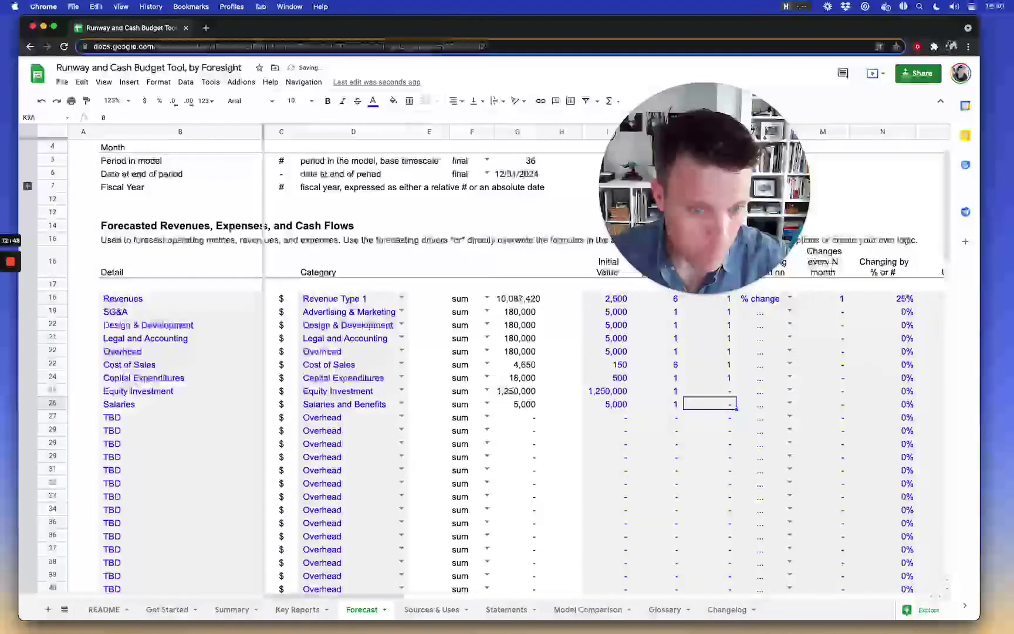
{"action": "type", "text": "1"}
{"action": "key", "text": "Return"}
{"action": "key", "text": "Up"}
{"action": "key", "text": "Up"}
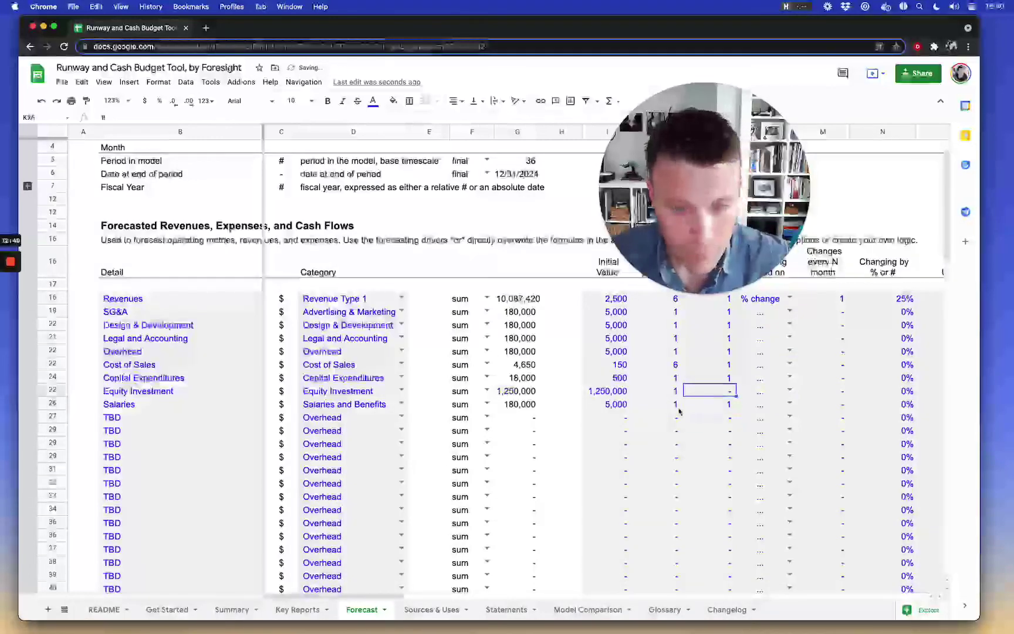
Return to the Sources & Uses sheet and set the zoom to 100%.
{"action": "scroll", "coordinate": [788, 444], "scroll_direction": "right", "scroll_amount": 5}
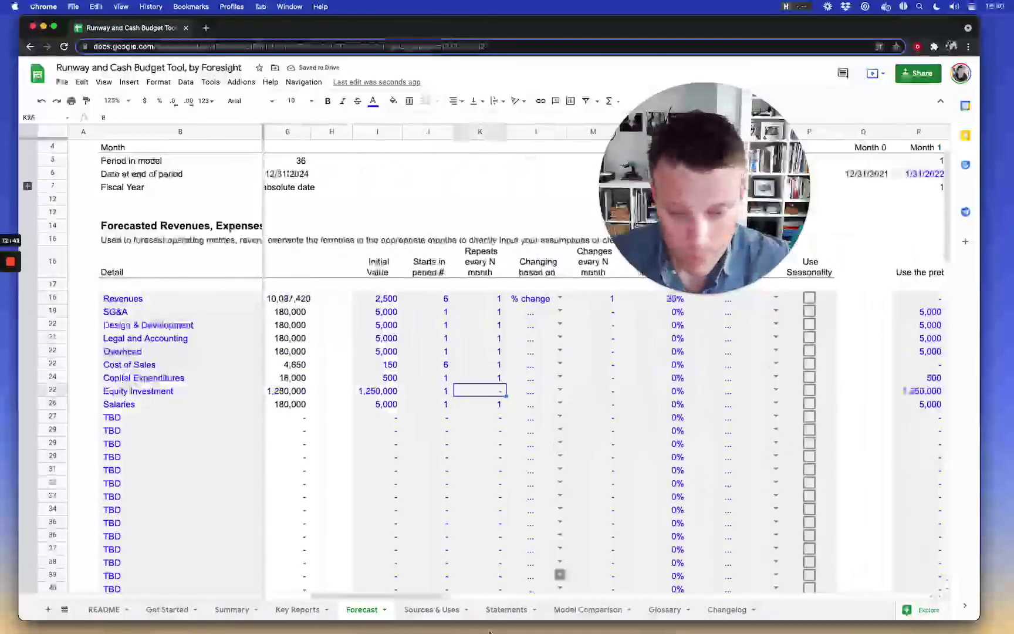
{"action": "left_click", "coordinate": [431, 610]}
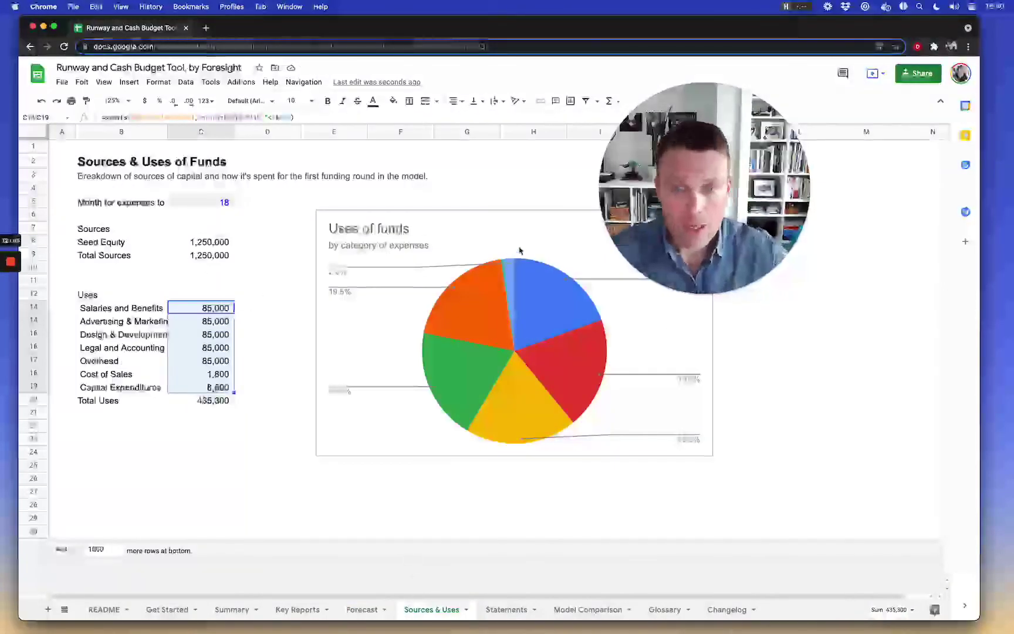
{"action": "left_click", "coordinate": [115, 100]}
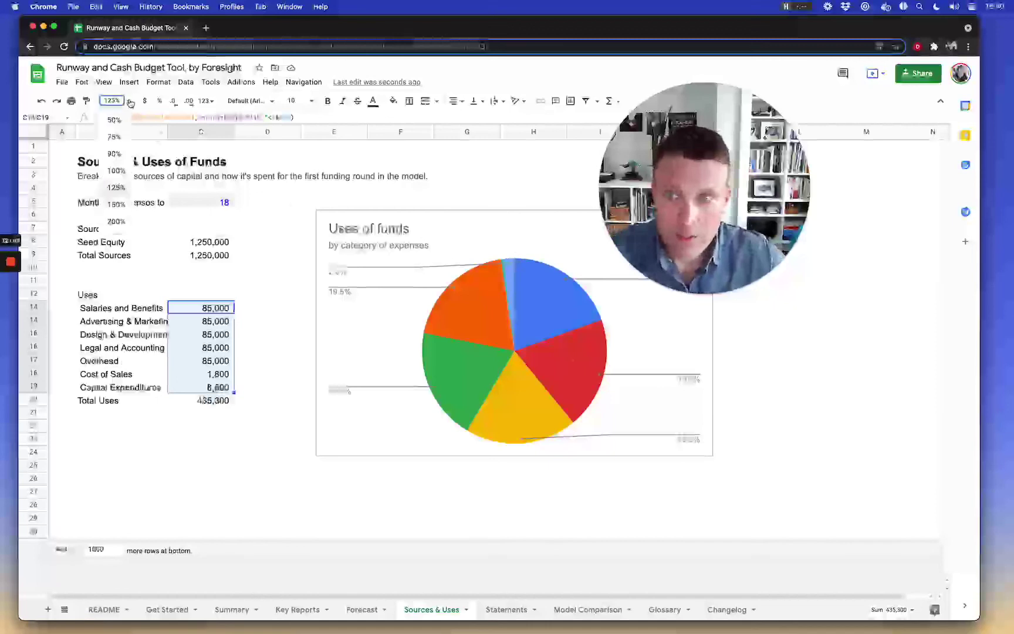
{"action": "left_click", "coordinate": [119, 169]}
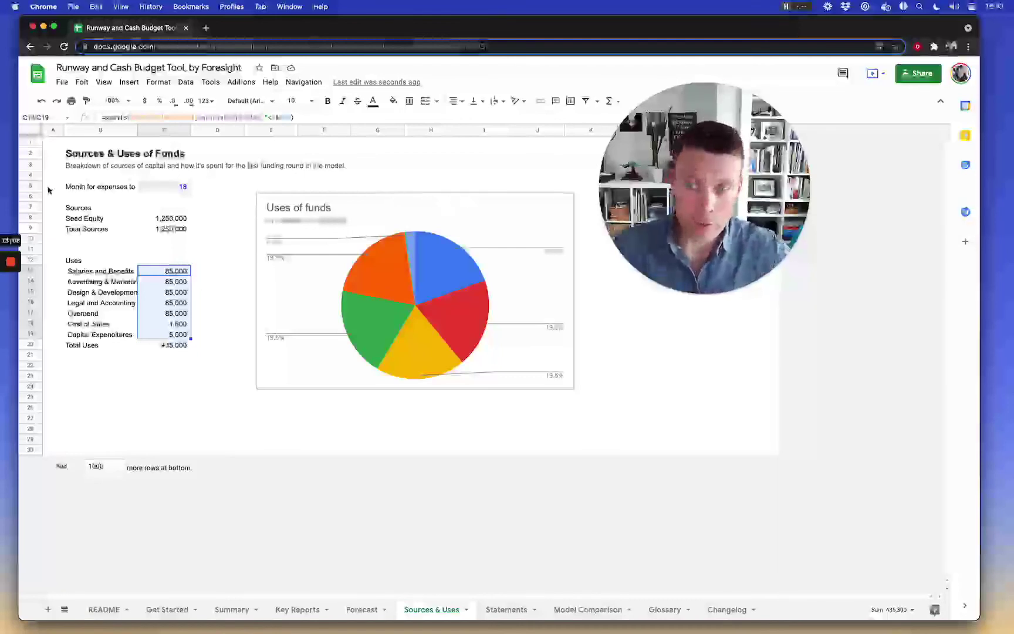
Try 24 as the month to which expenses are counted in the uses of funds, and set it back to 18.
{"action": "left_click", "coordinate": [30, 186]}
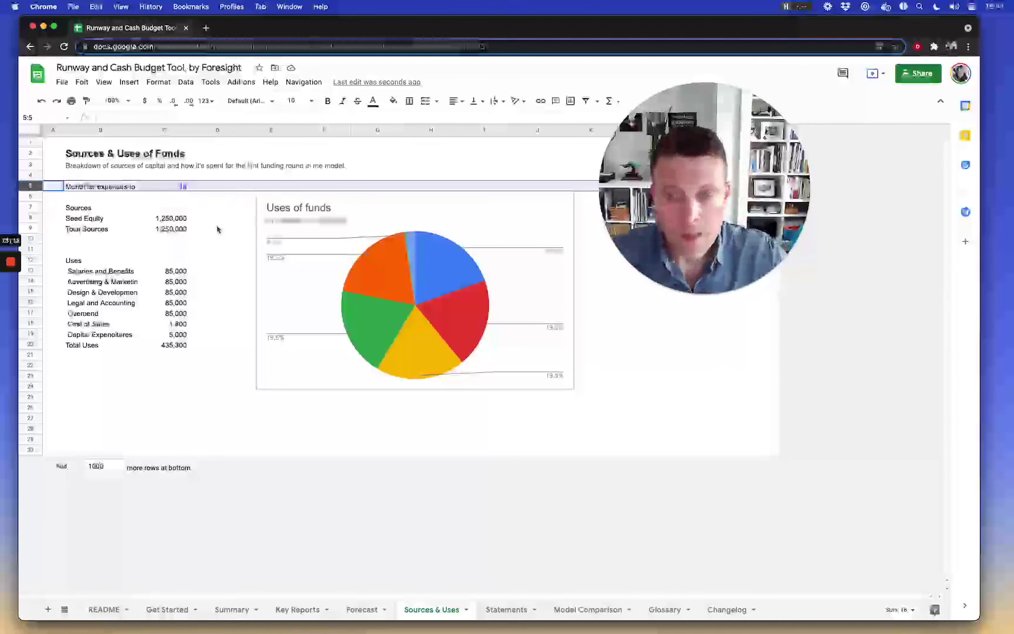
{"action": "left_click_drag", "start_coordinate": [182, 274], "coordinate": [178, 341]}
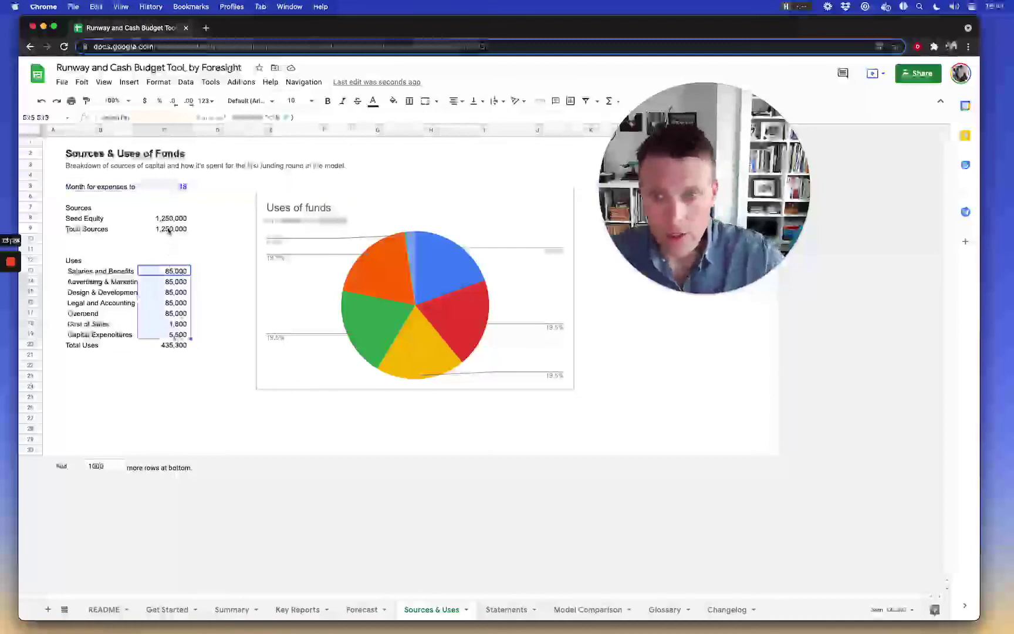
{"action": "left_click", "coordinate": [171, 188]}
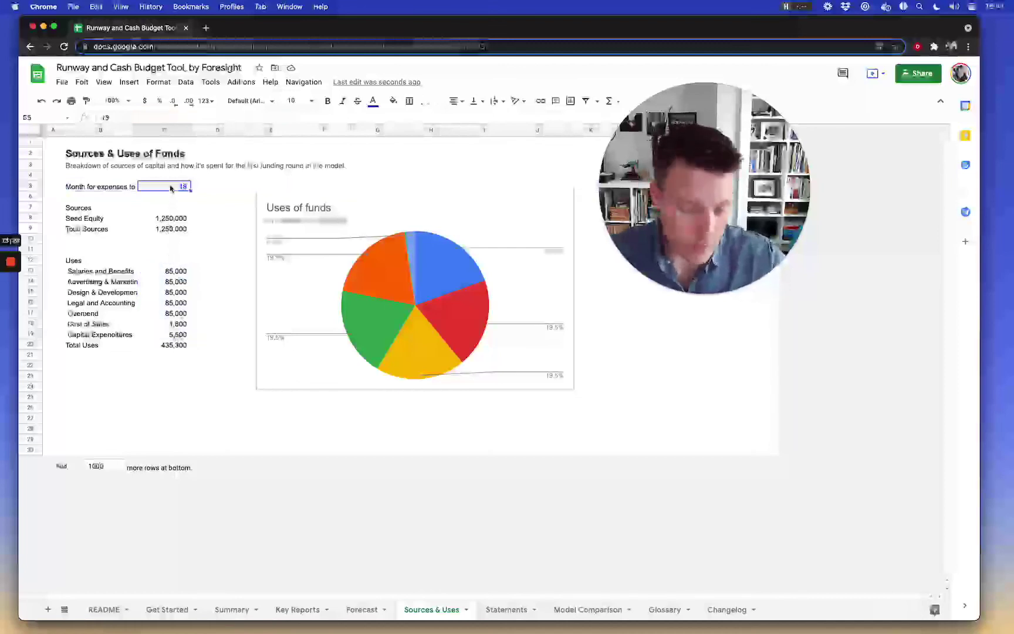
{"action": "type", "text": "24"}
{"action": "key", "text": "Return"}
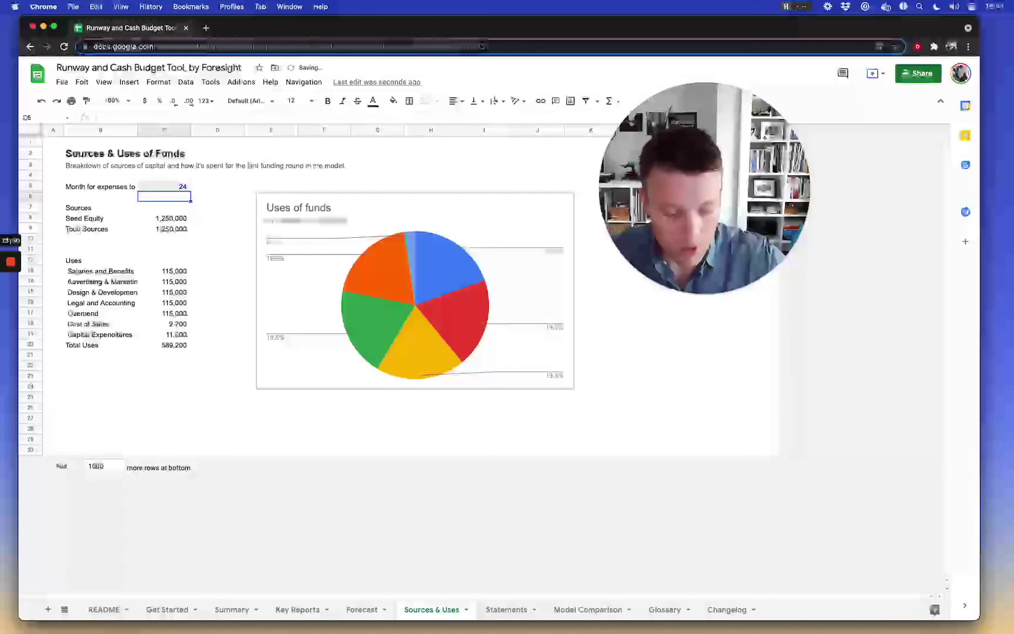
{"action": "key", "text": "Up"}
{"action": "type", "text": "18"}
{"action": "key", "text": "Return"}
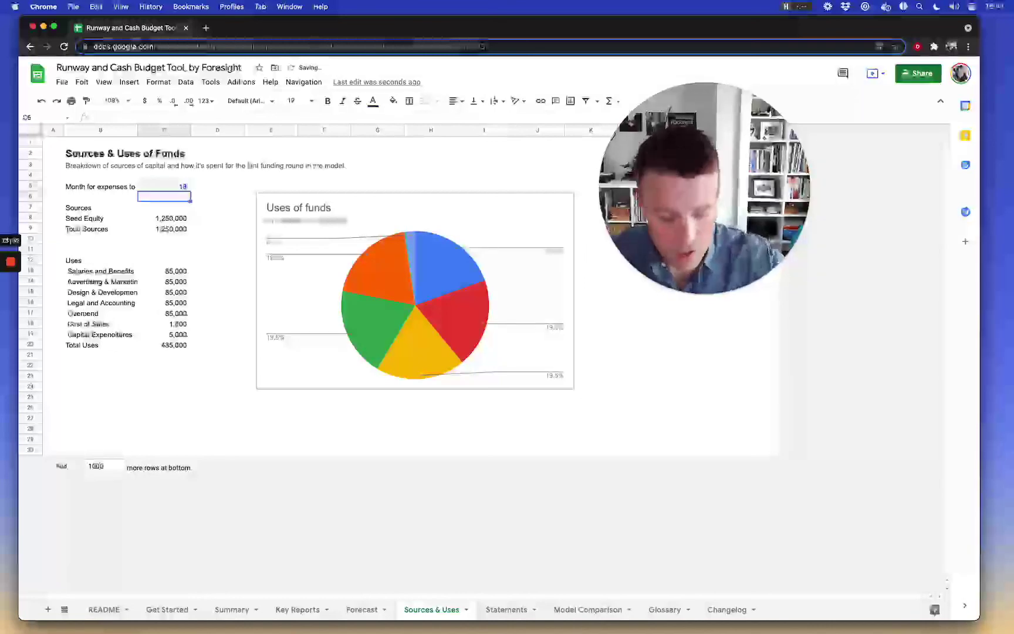
Try a 36-month expense period for the uses of funds, and restore it to 18 months.
{"action": "key", "text": "Up"}
{"action": "type", "text": "36"}
{"action": "key", "text": "Return"}
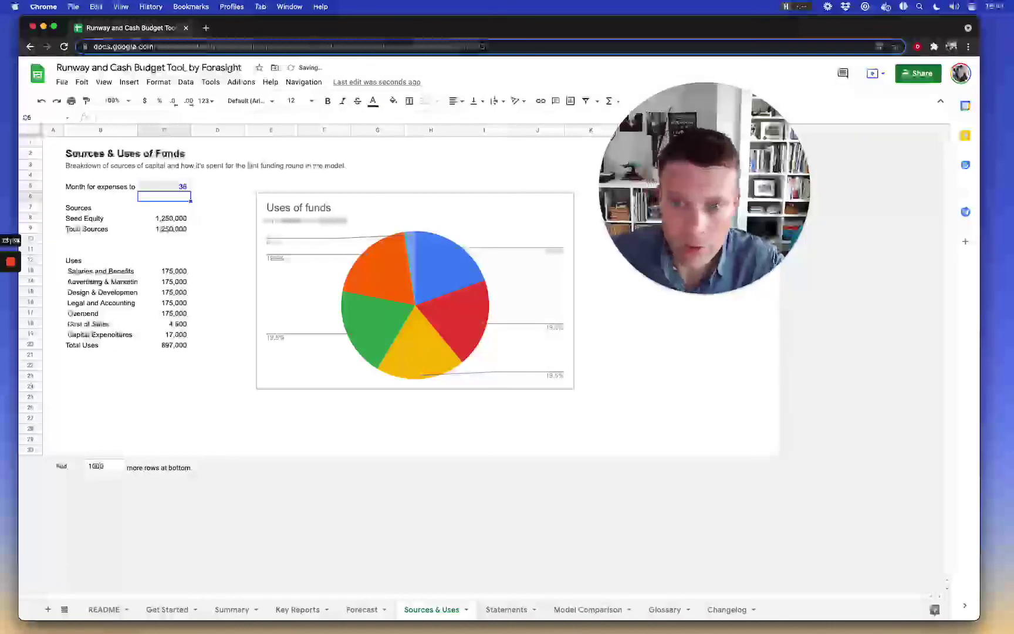
{"action": "key", "text": "Up"}
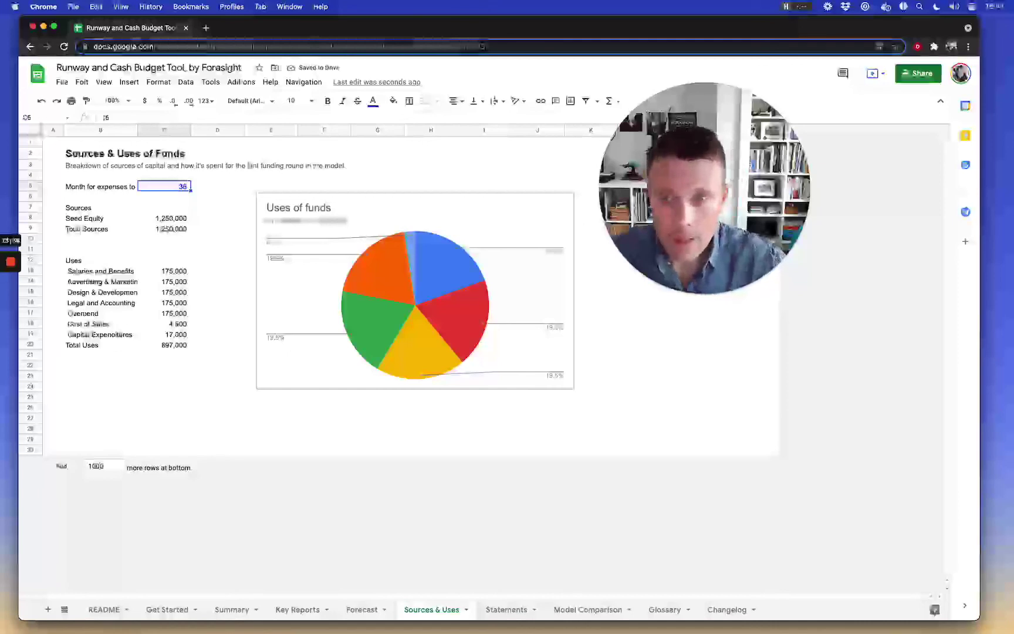
{"action": "type", "text": "18"}
{"action": "key", "text": "Return"}
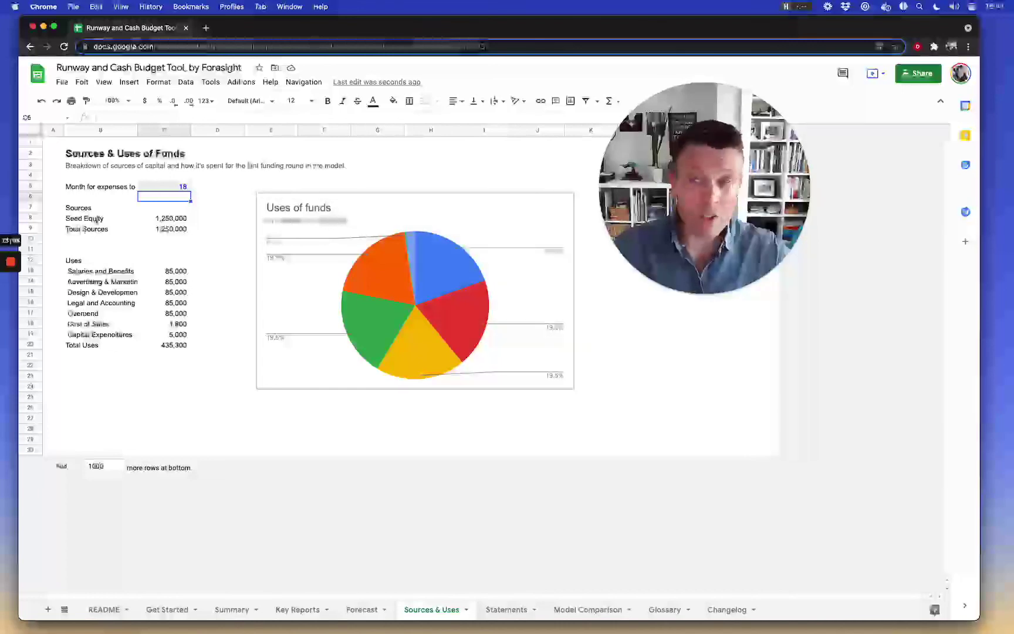
Review the Cost of Sales line and compare Seed Equity and Total Sources with Total Uses for the chosen expense period.
{"action": "left_click_drag", "start_coordinate": [37, 229], "coordinate": [36, 236]}
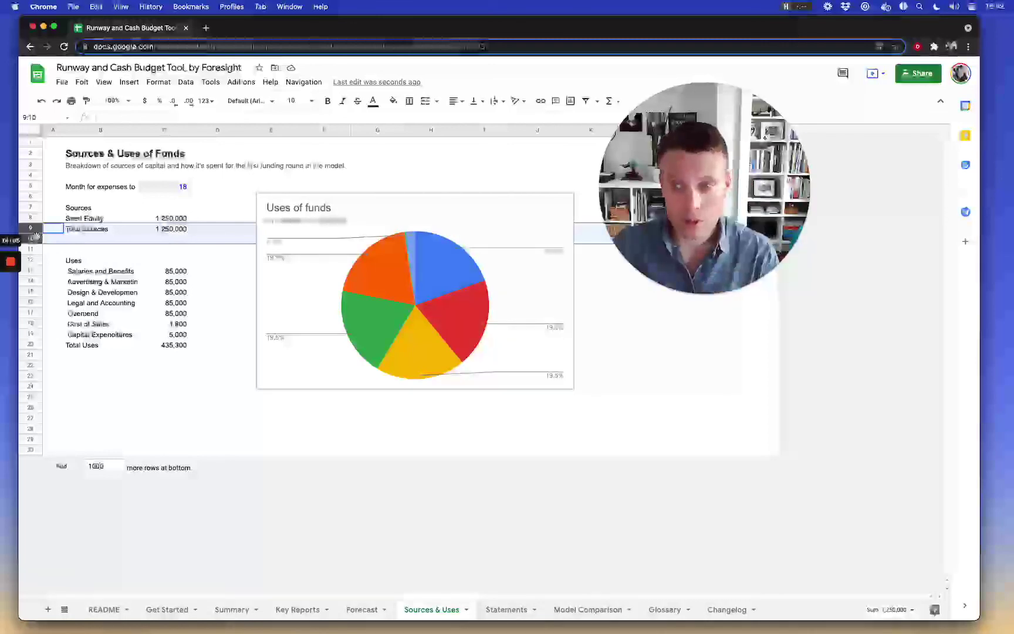
{"action": "left_click_drag", "start_coordinate": [88, 324], "coordinate": [167, 325]}
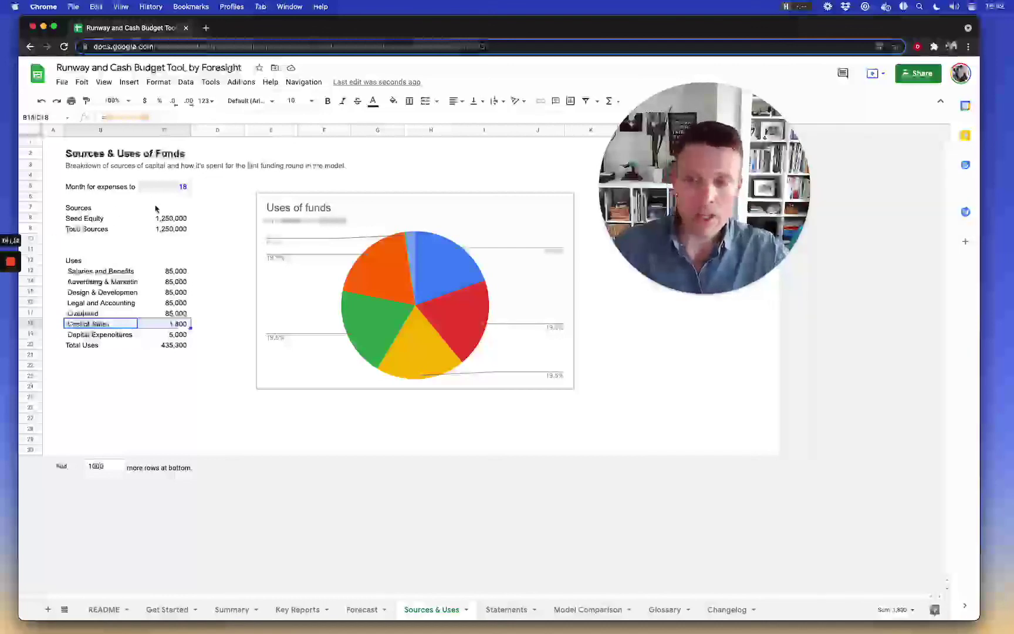
{"action": "left_click", "coordinate": [169, 221]}
{"action": "left_click", "coordinate": [170, 228]}
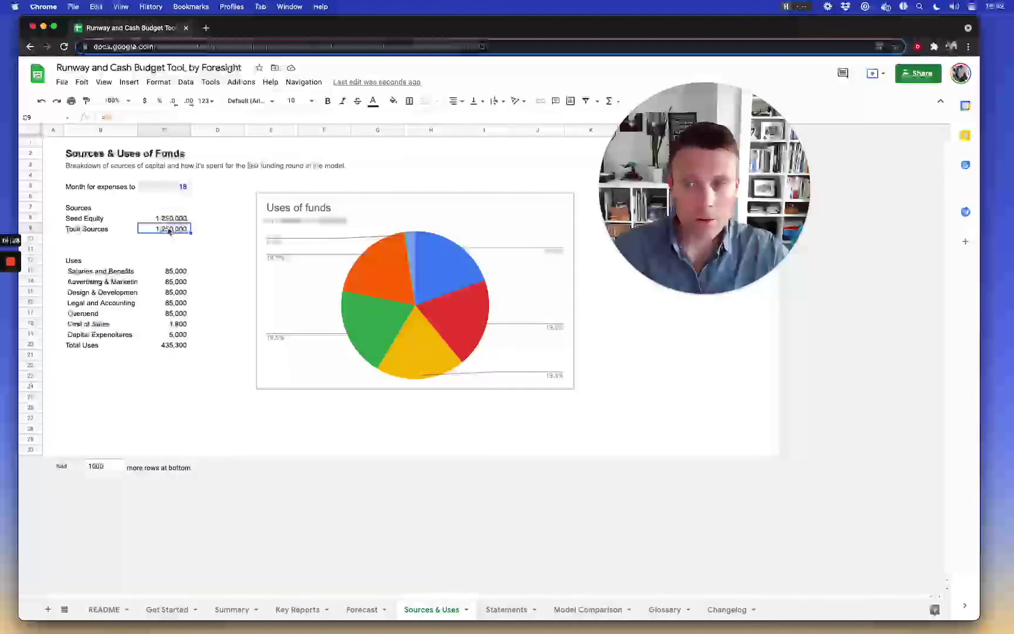
{"action": "left_click", "coordinate": [183, 346]}
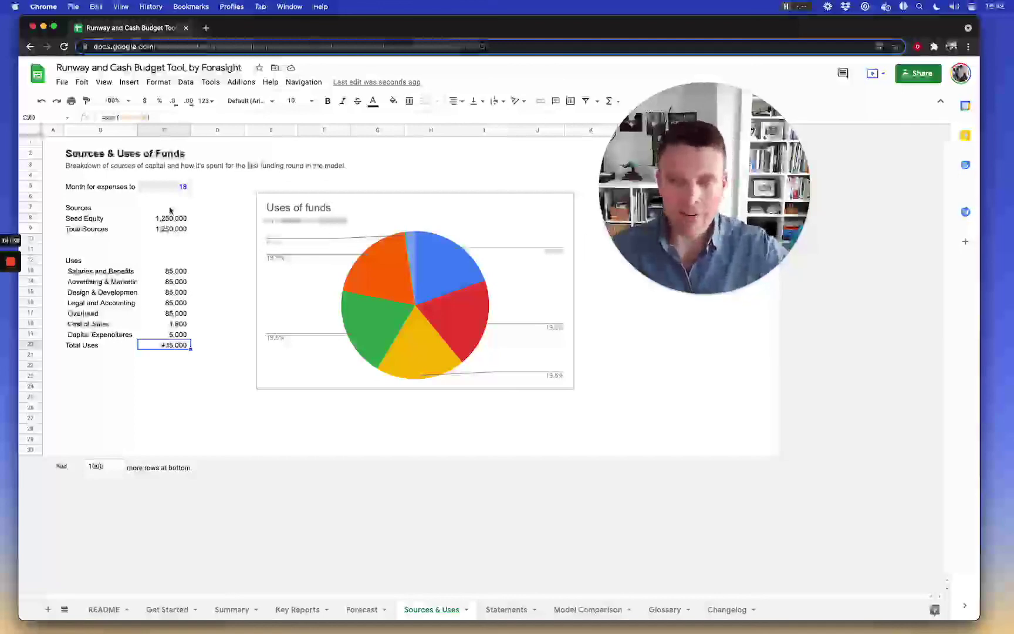
{"action": "left_click", "coordinate": [169, 189]}
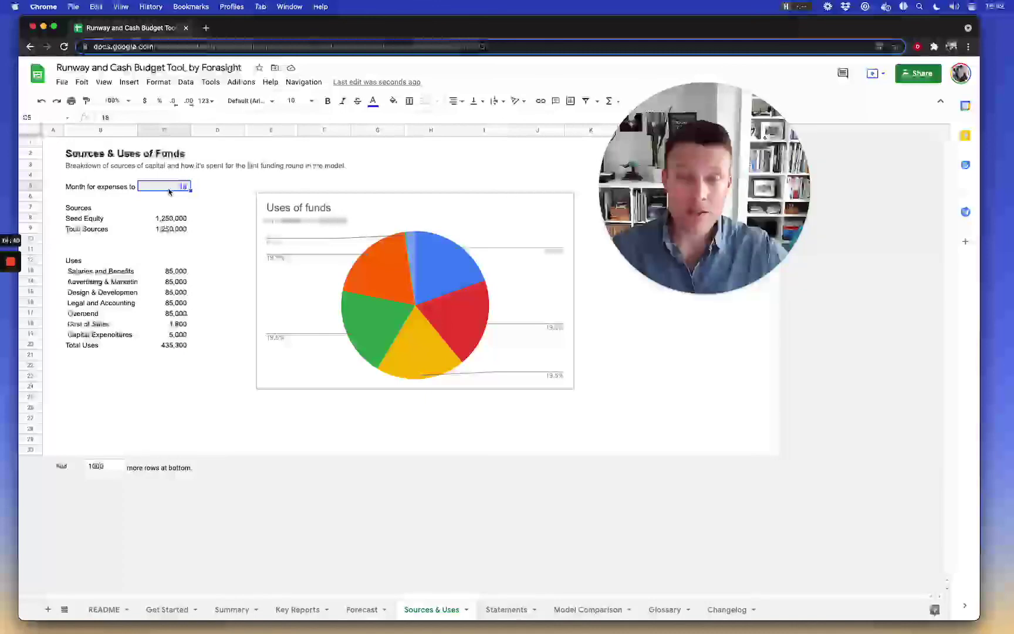